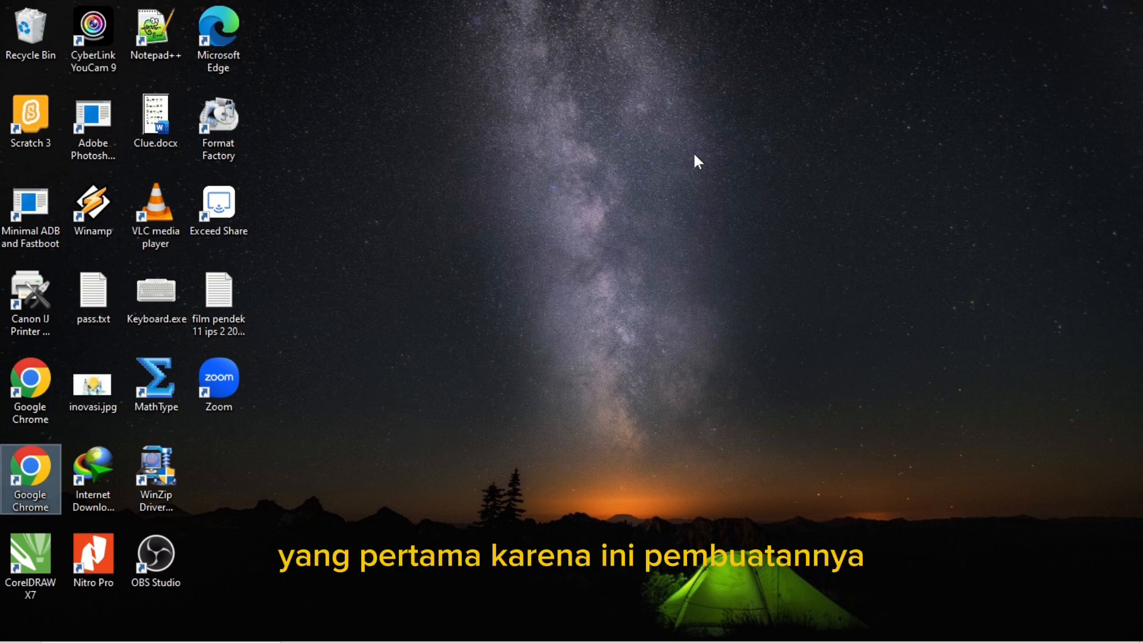
# - Switch to Google Chrome and search the web for "puzzlemaker.discovery education.word search"
pyautogui.moveTo(416, 642)
pyautogui.click(387, 631)
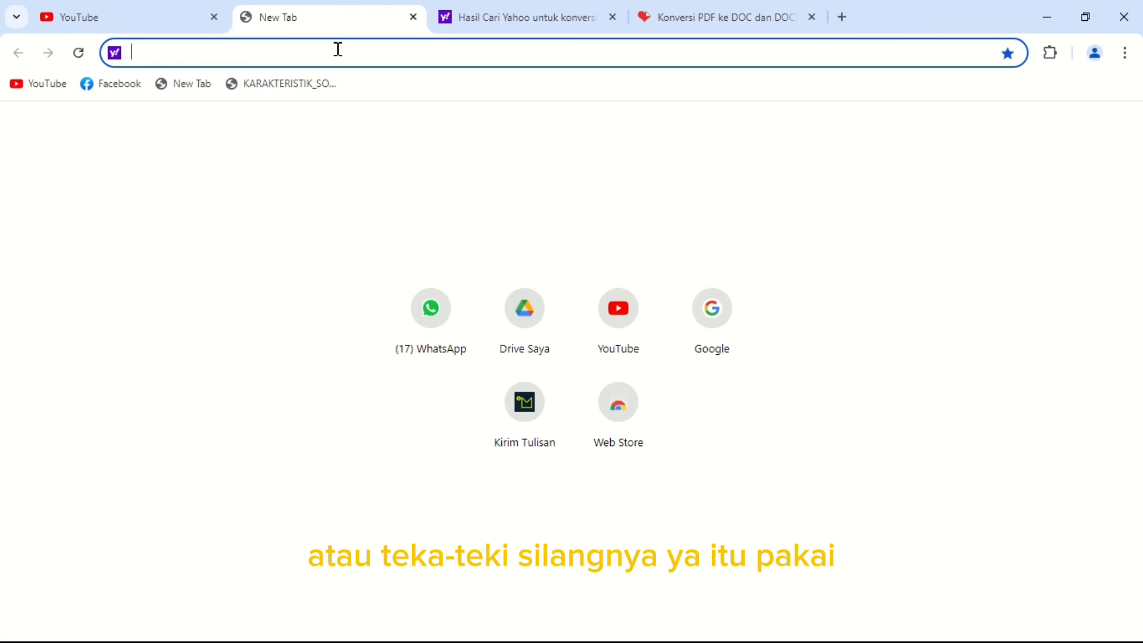
pyautogui.write('pu')
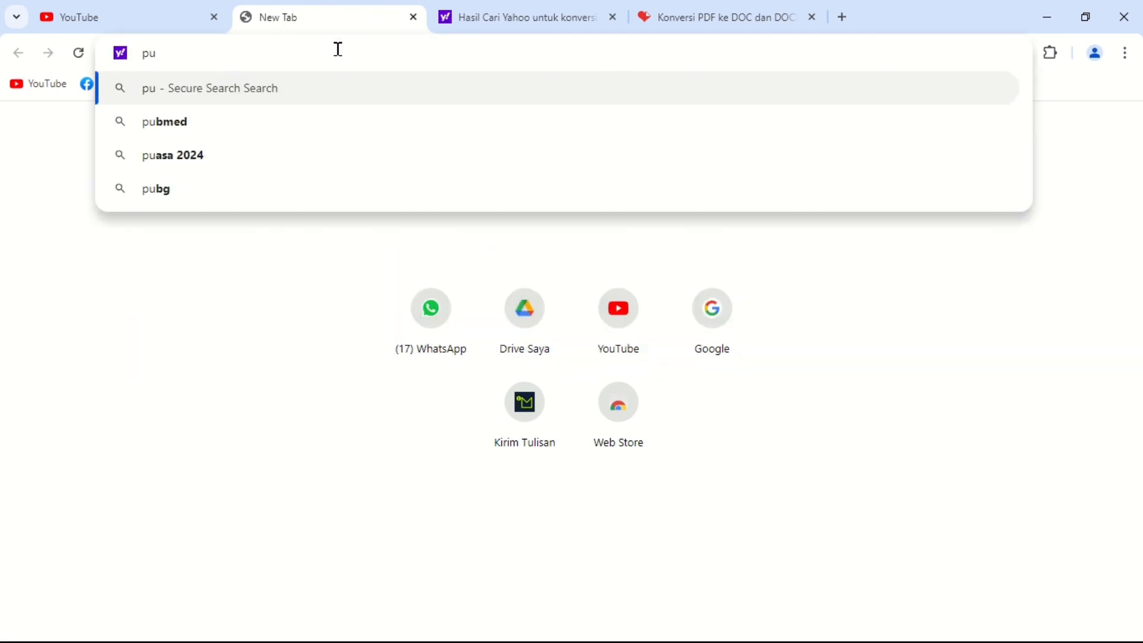
pyautogui.write('zz')
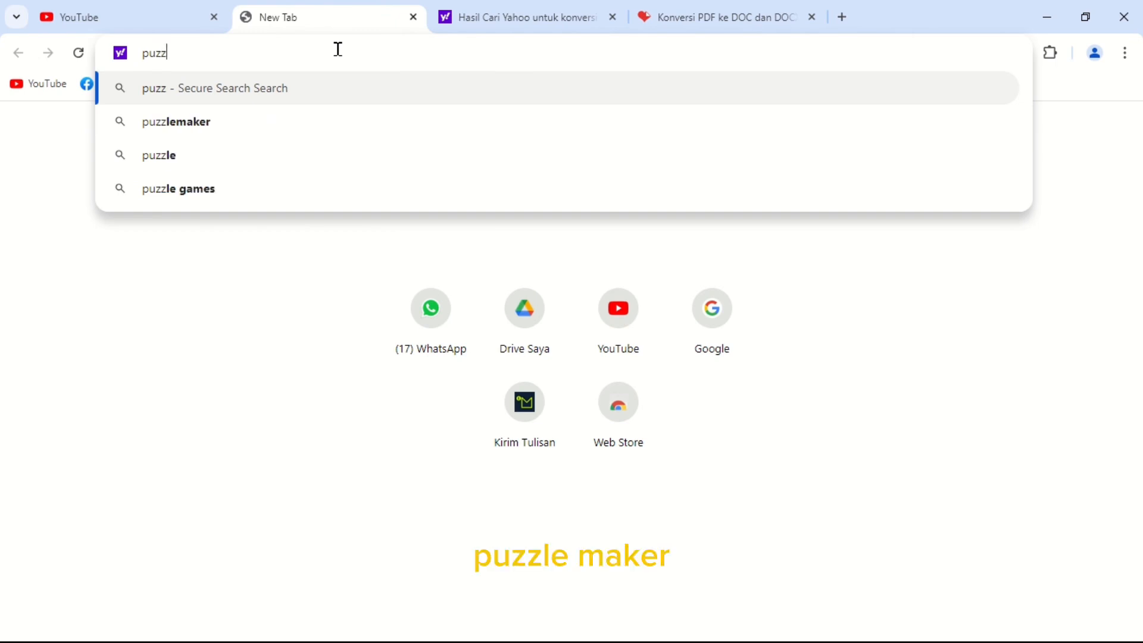
pyautogui.write('lema')
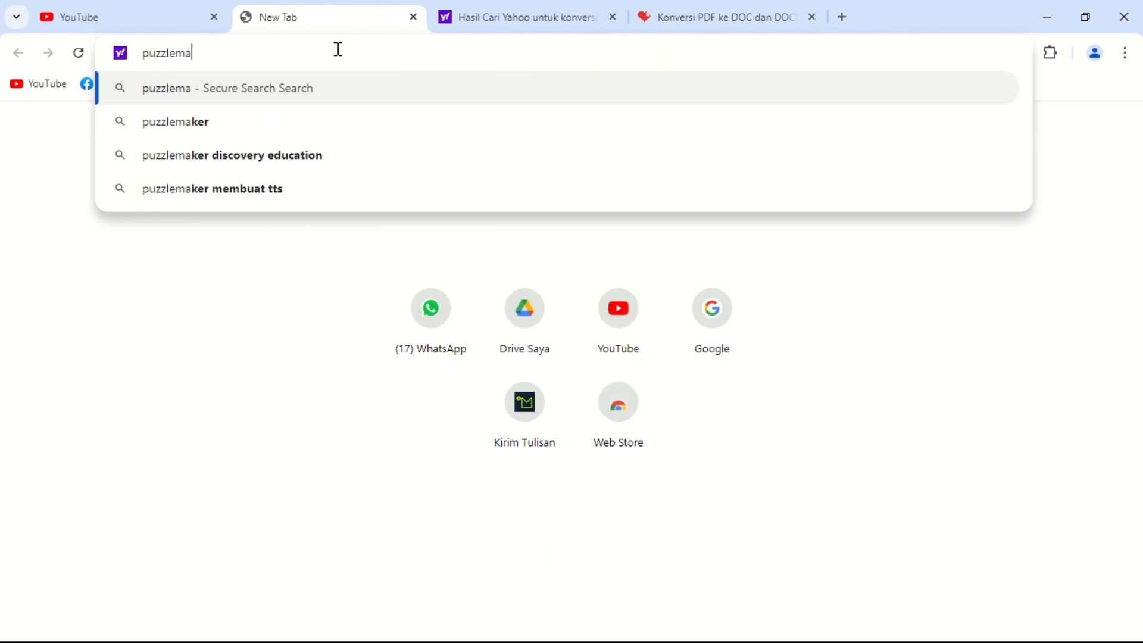
pyautogui.write('ker.dis')
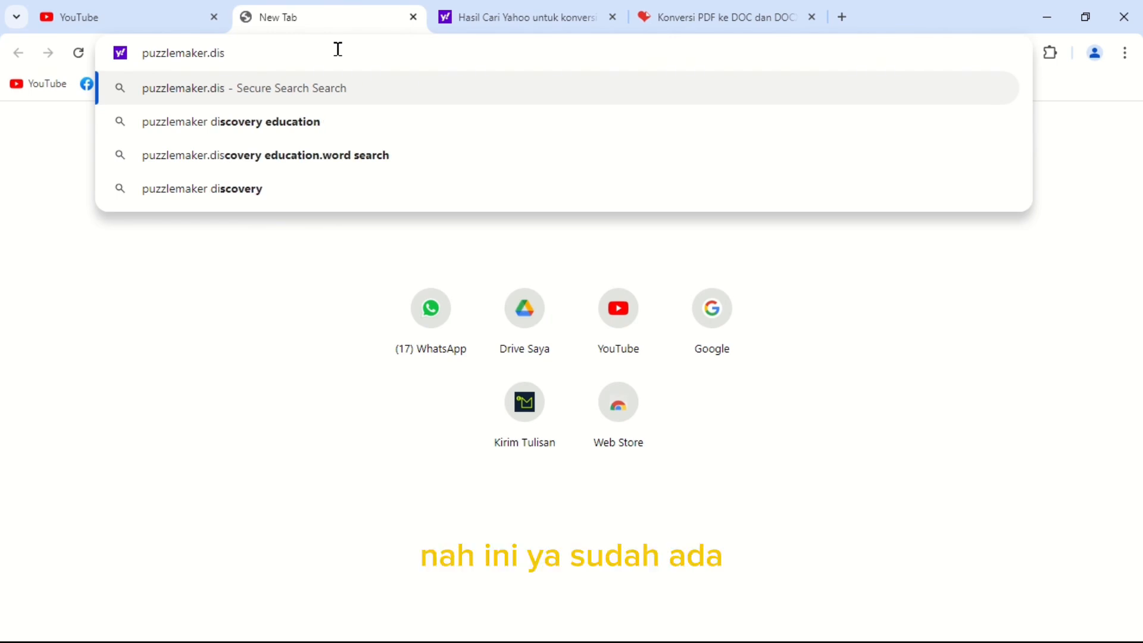
pyautogui.click(291, 154)
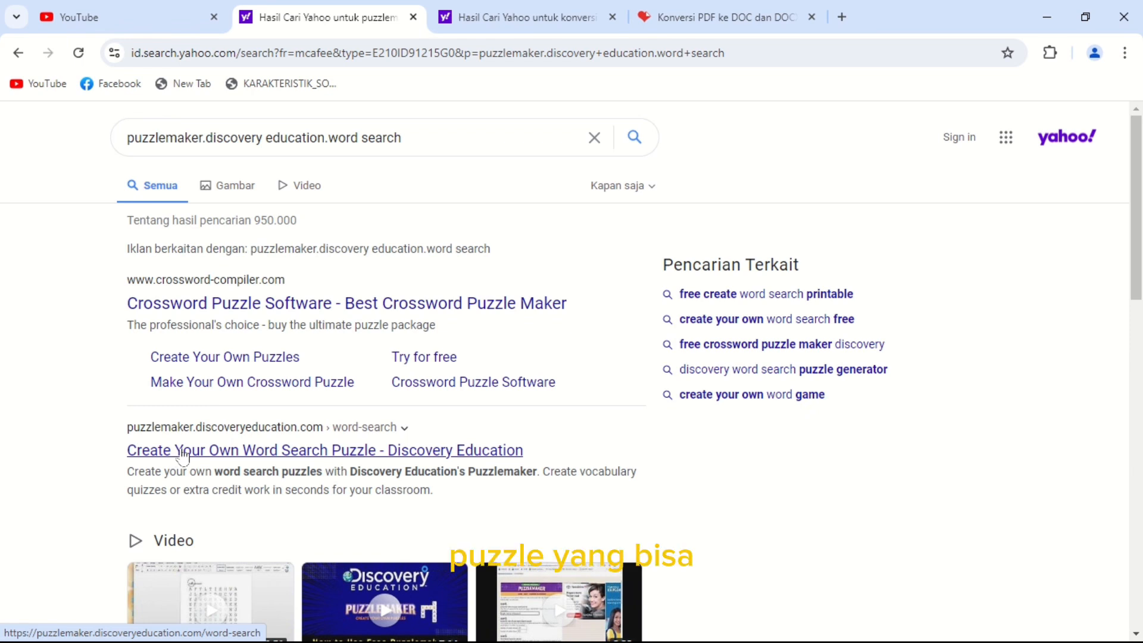
# - Open the Discovery Education word search puzzle result and go to the site's Criss-Cross puzzle form
pyautogui.click(223, 453)
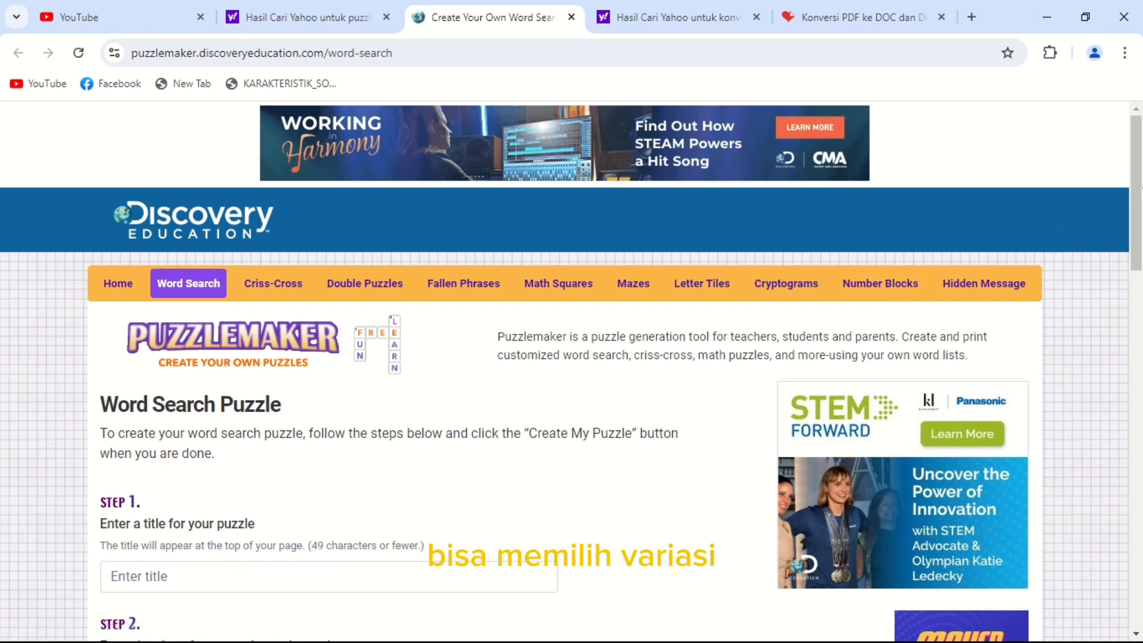
pyautogui.scroll(-1, 1141, 189)
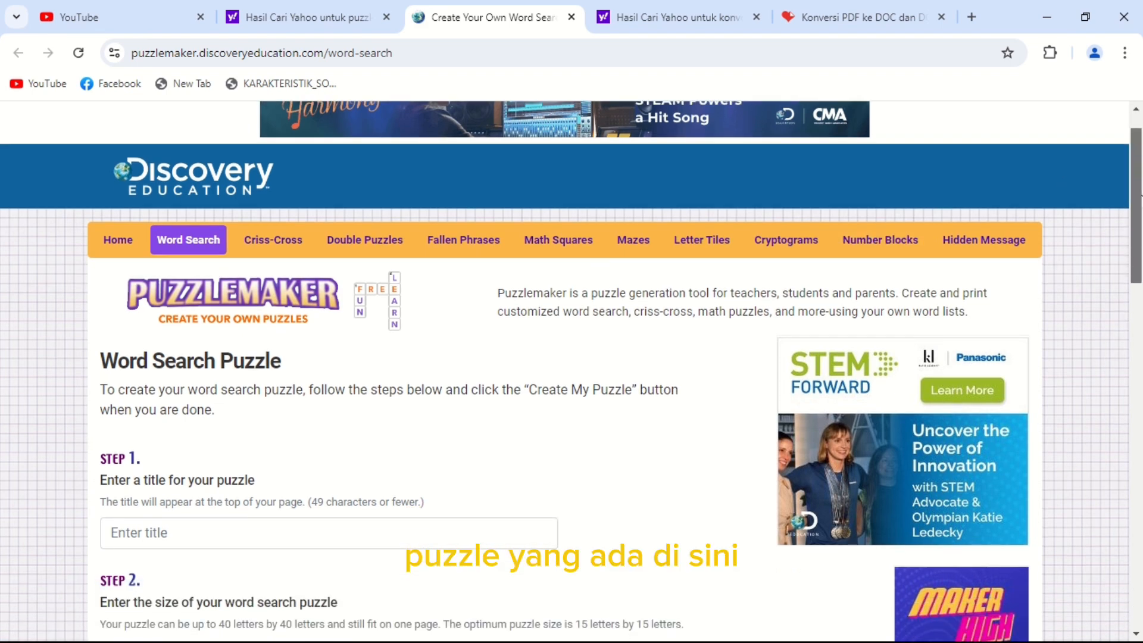
pyautogui.scroll(-1, 1141, 193)
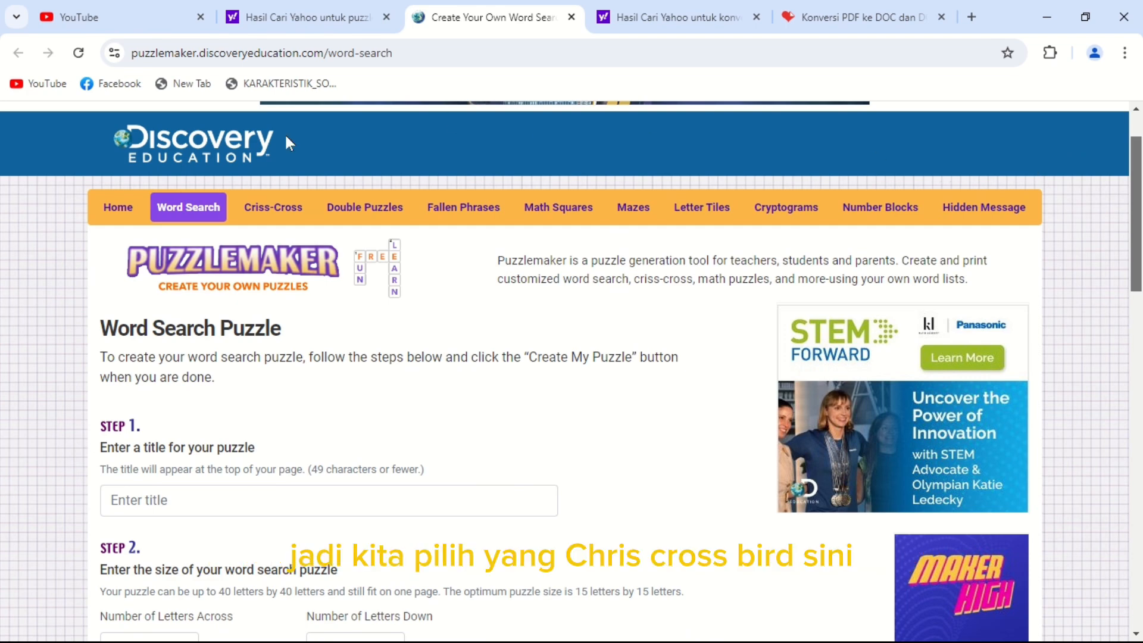
pyautogui.click(265, 218)
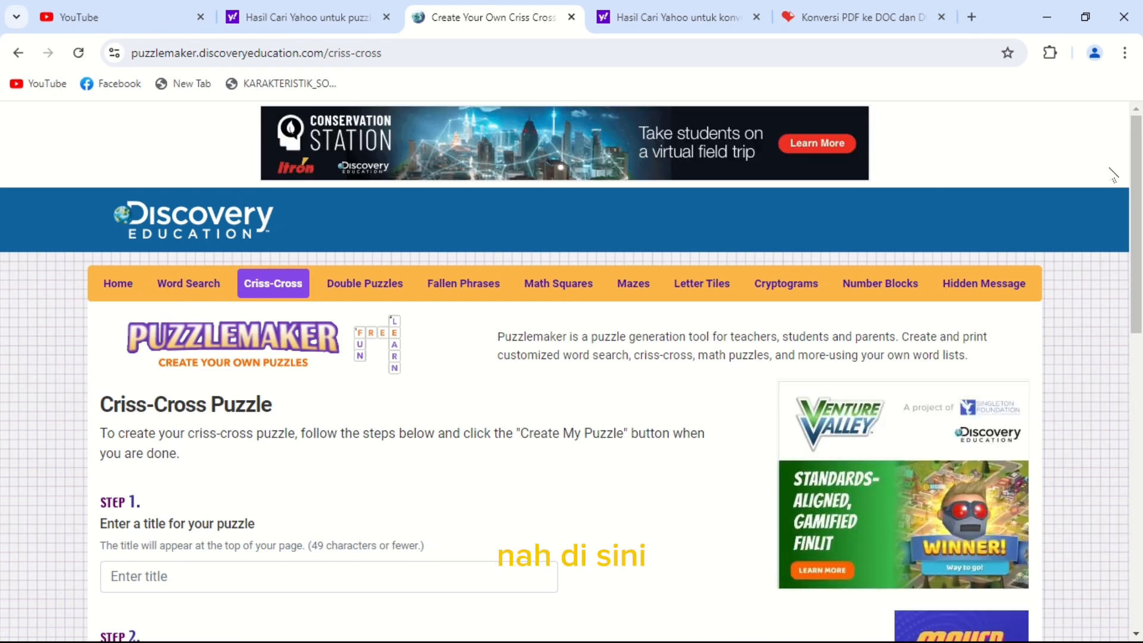
# - Enter KELOMPOK SOSIAL as the title of the criss-cross puzzle
pyautogui.scroll(-3, 1112, 175)
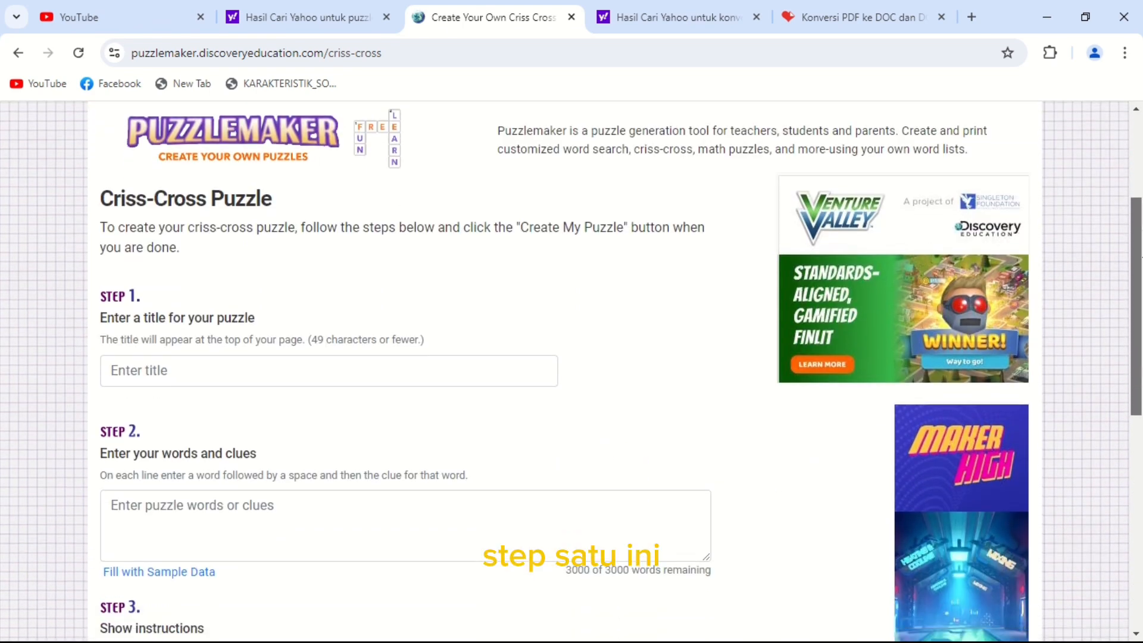
pyautogui.click(392, 367)
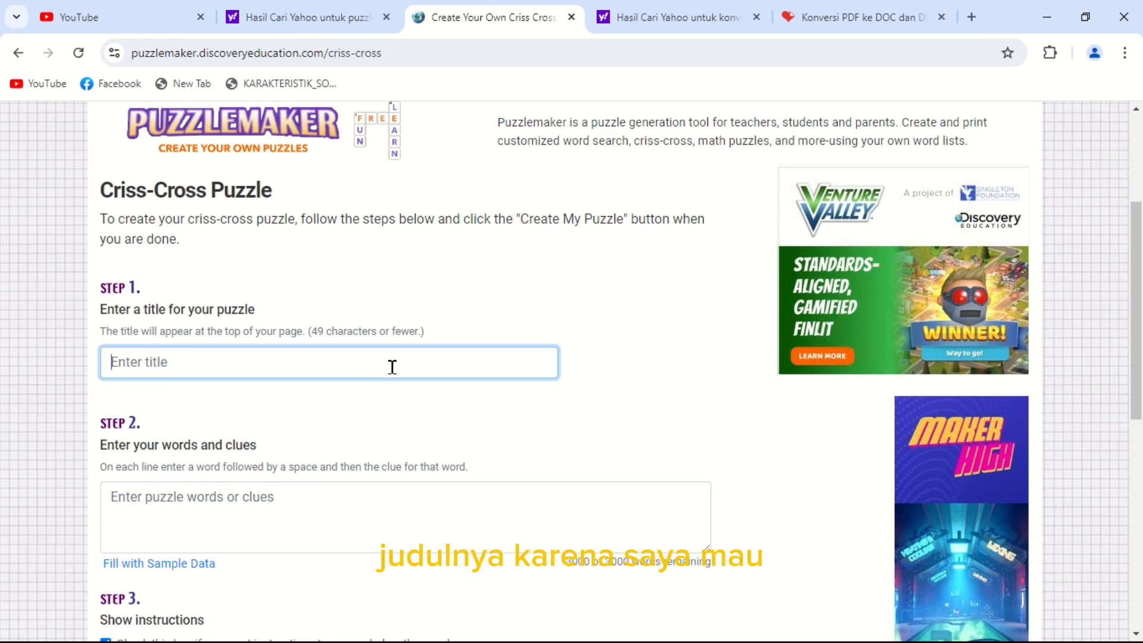
pyautogui.write('KE')
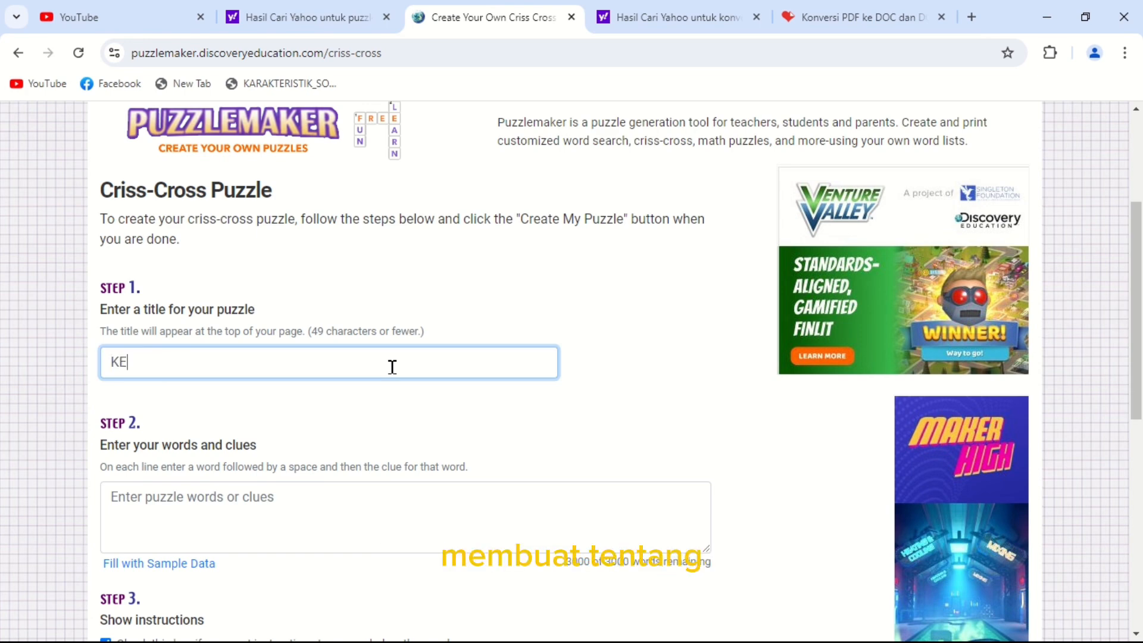
pyautogui.write('LOMPOK S')
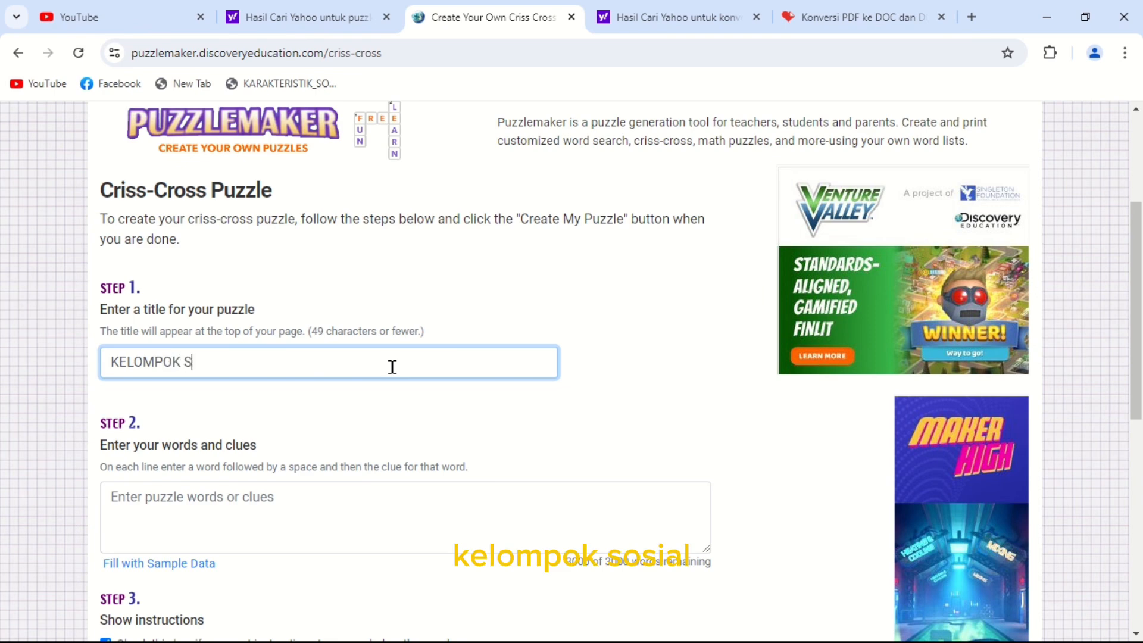
pyautogui.write('OSIAL')
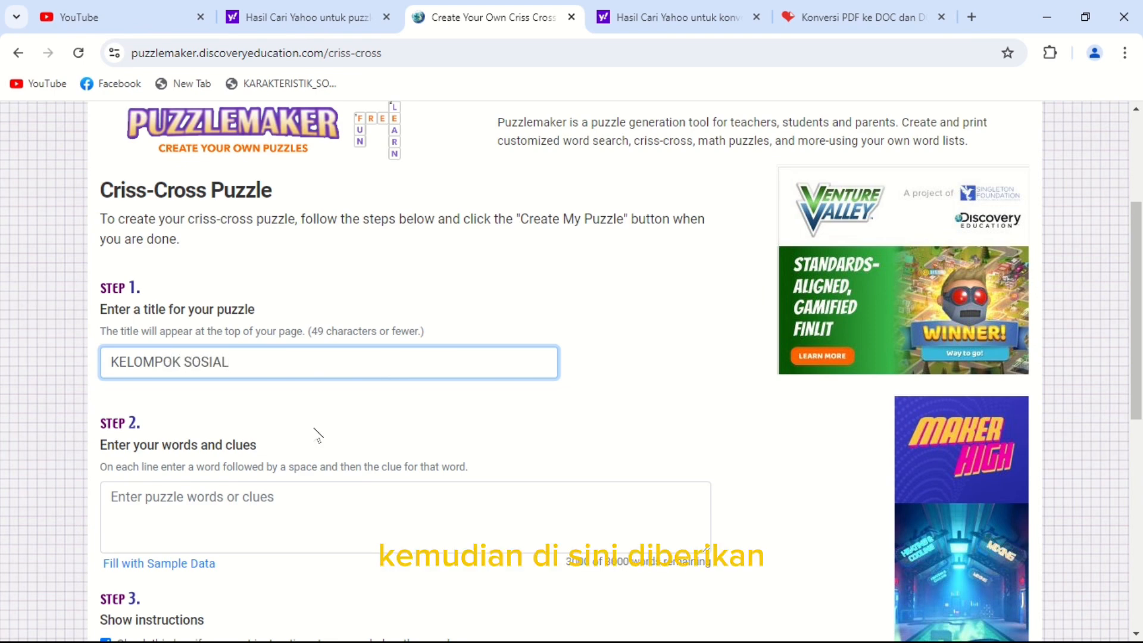
# - Enter SOLIDARITASORGANIK, without a space, as the first puzzle word and start a new line
pyautogui.click(231, 502)
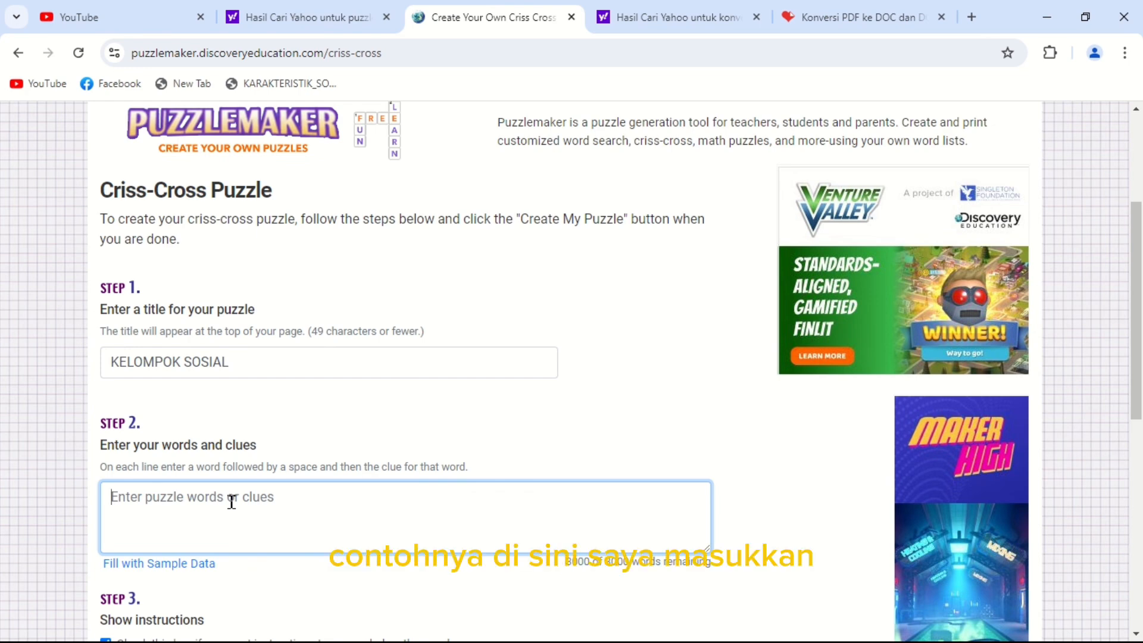
pyautogui.write('SO')
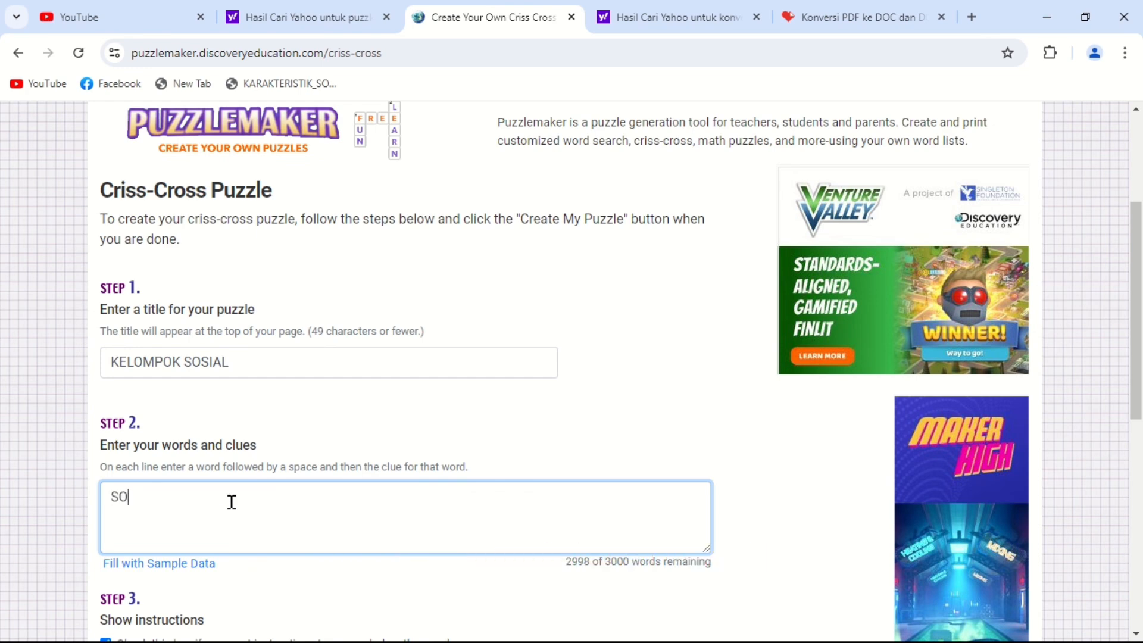
pyautogui.write('LIDARITASOR')
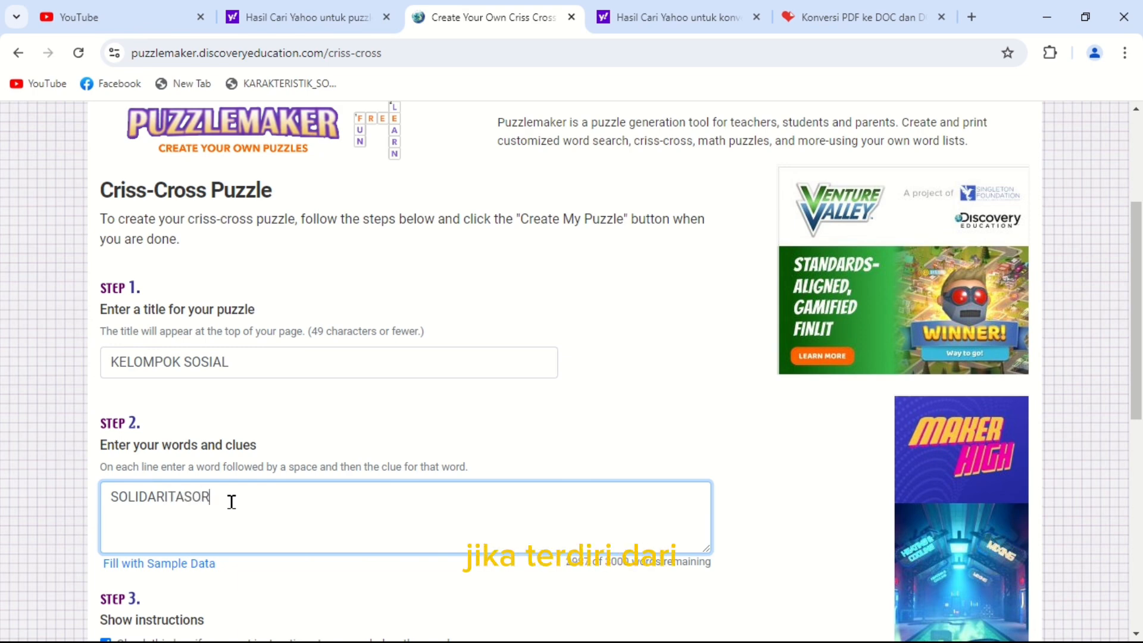
pyautogui.write('GANIK')
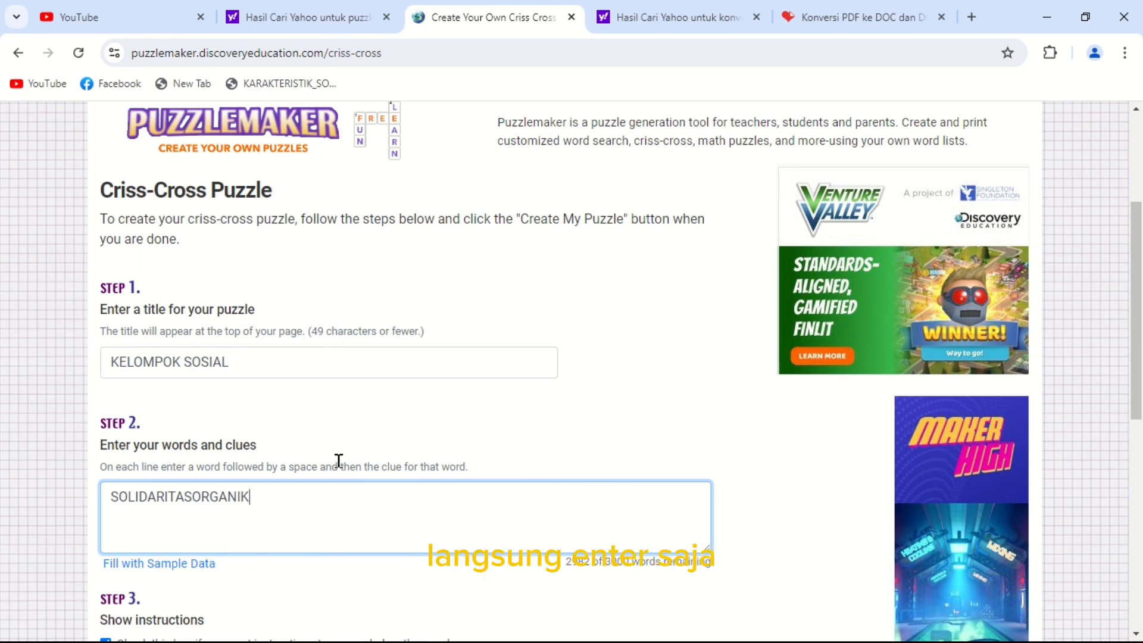
pyautogui.press('Return')
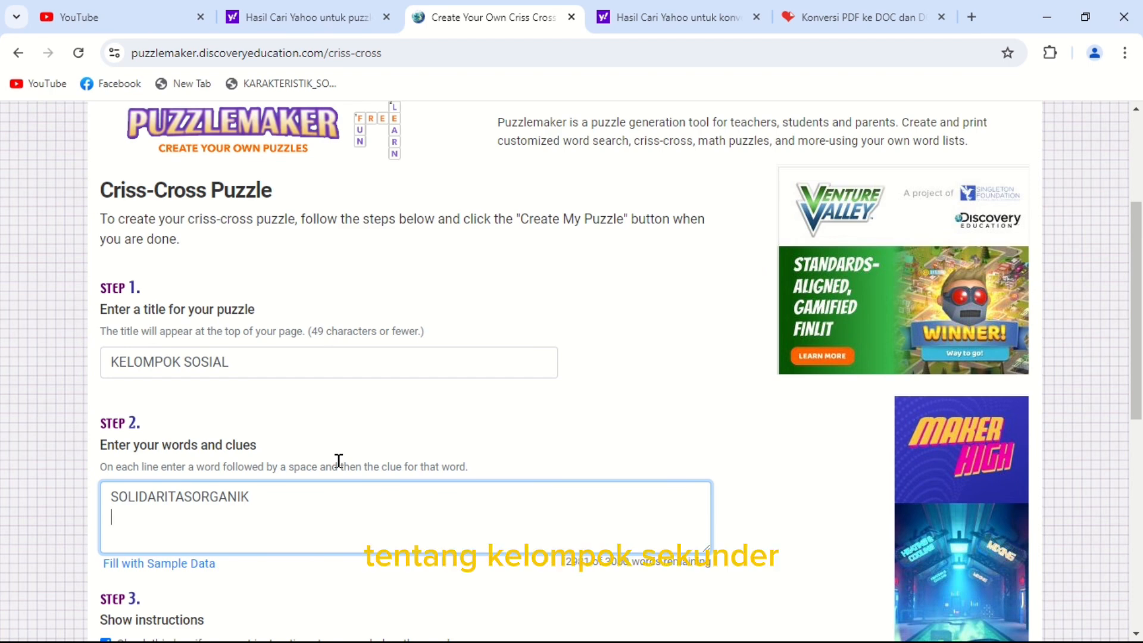
# - Add SEKUNDER and PAGUYUBAN to the puzzle word list, each on its own line
pyautogui.write('SEL')
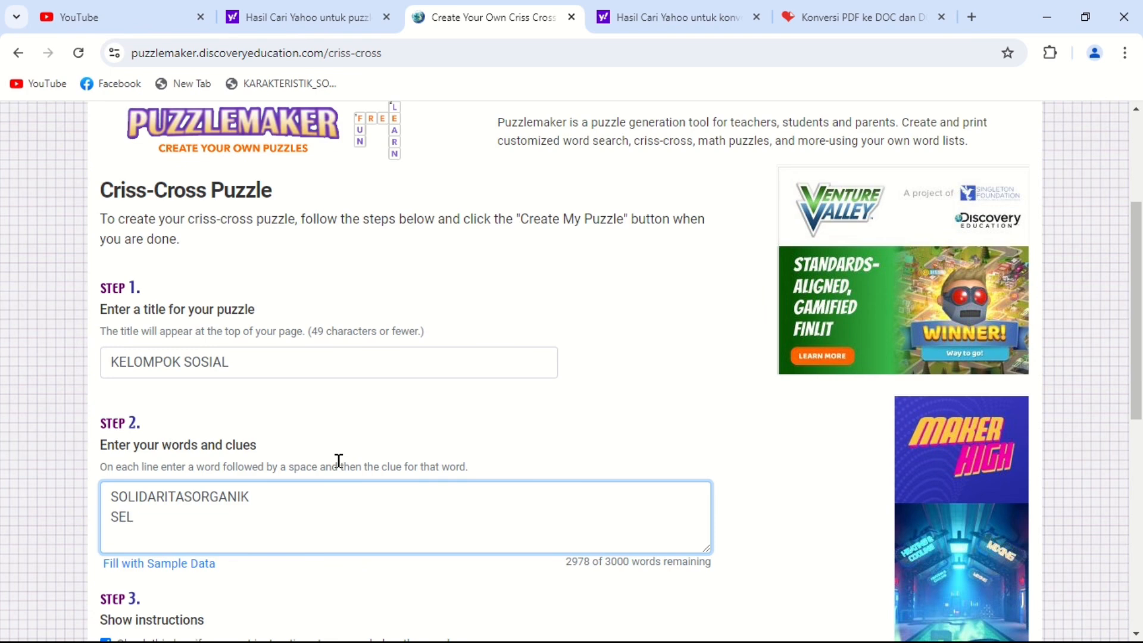
pyautogui.press('BackSpace')
pyautogui.write('J')
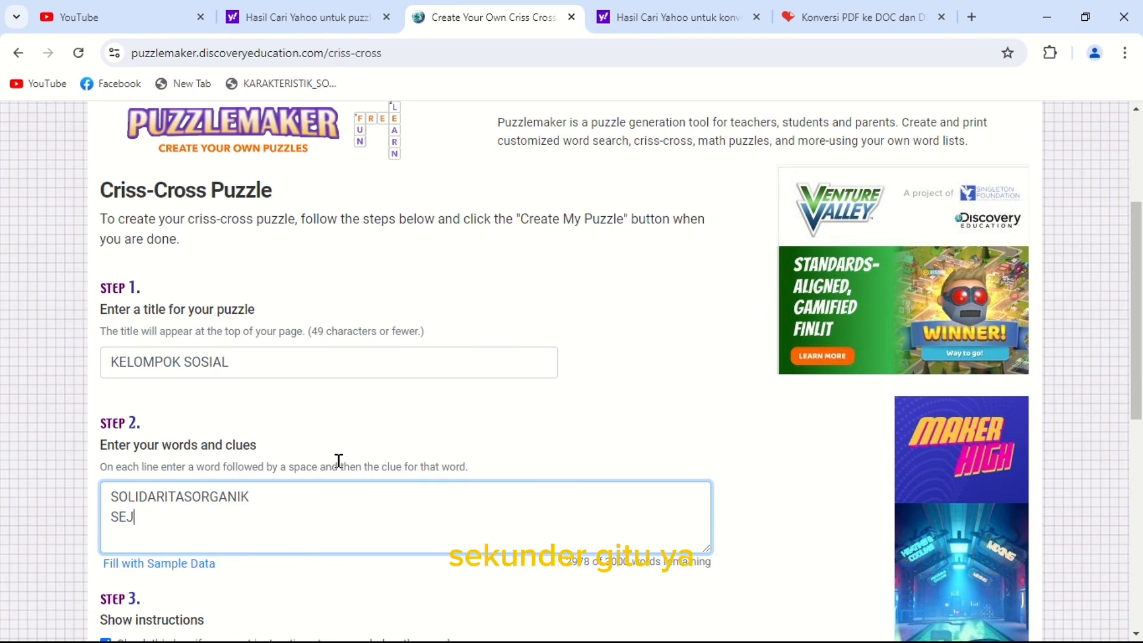
pyautogui.press('BackSpace')
pyautogui.write('KUND')
pyautogui.write('ER ')
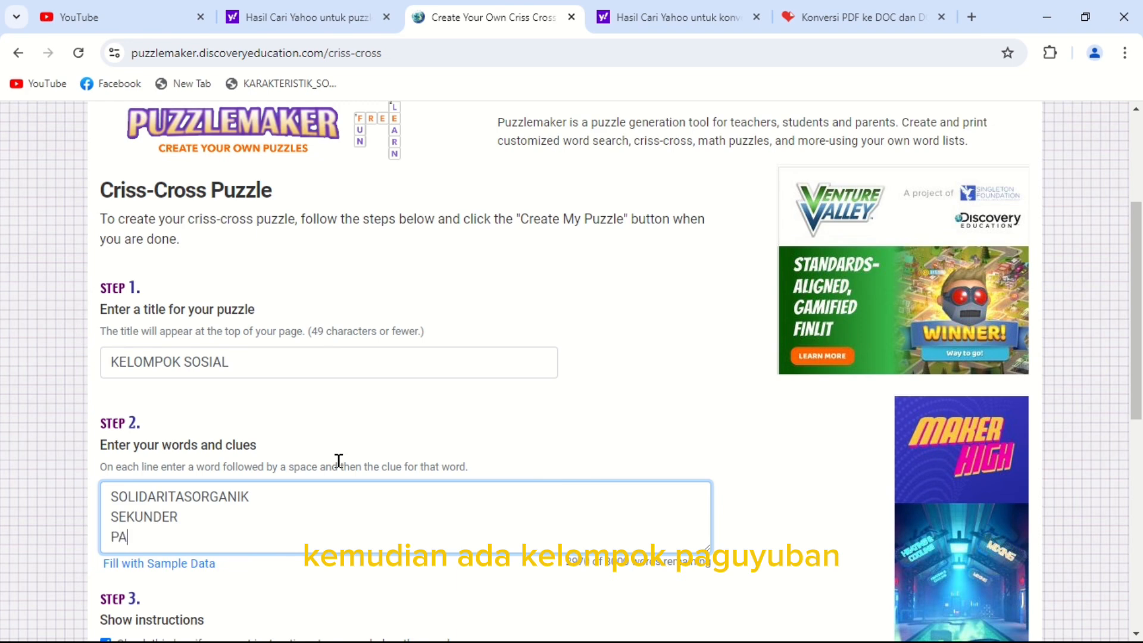
pyautogui.write('PAGUYUBAN')
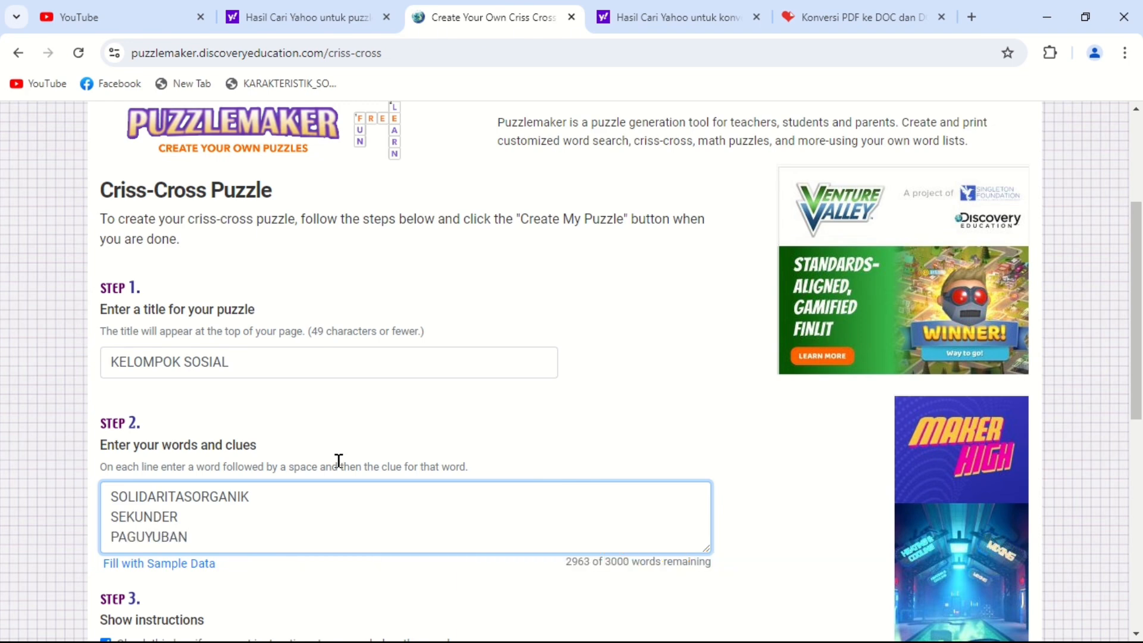
pyautogui.press('Return')
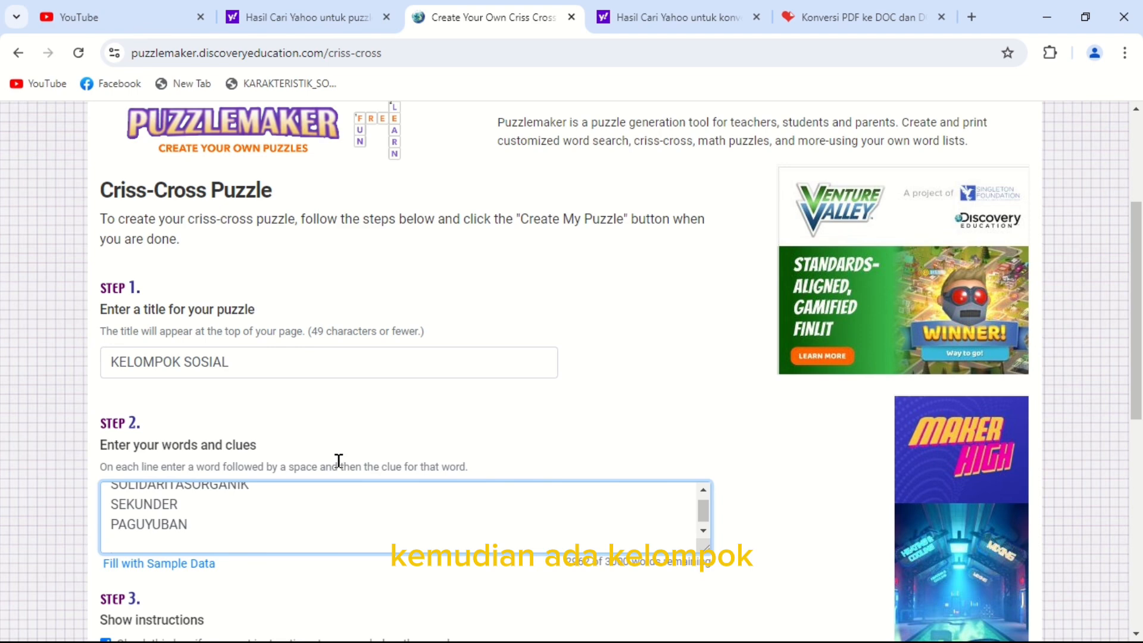
# - Add OKUPASIONAL and MASSA as the last two lines of the puzzle word list
pyautogui.write('OKUPA')
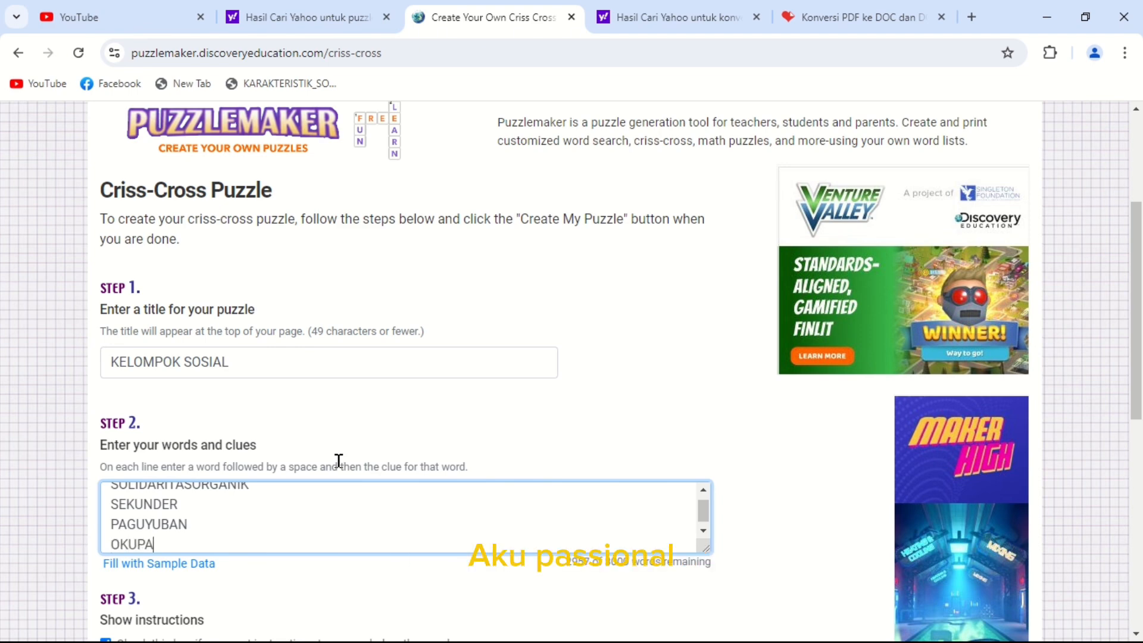
pyautogui.write('SIONAL')
pyautogui.press('Return')
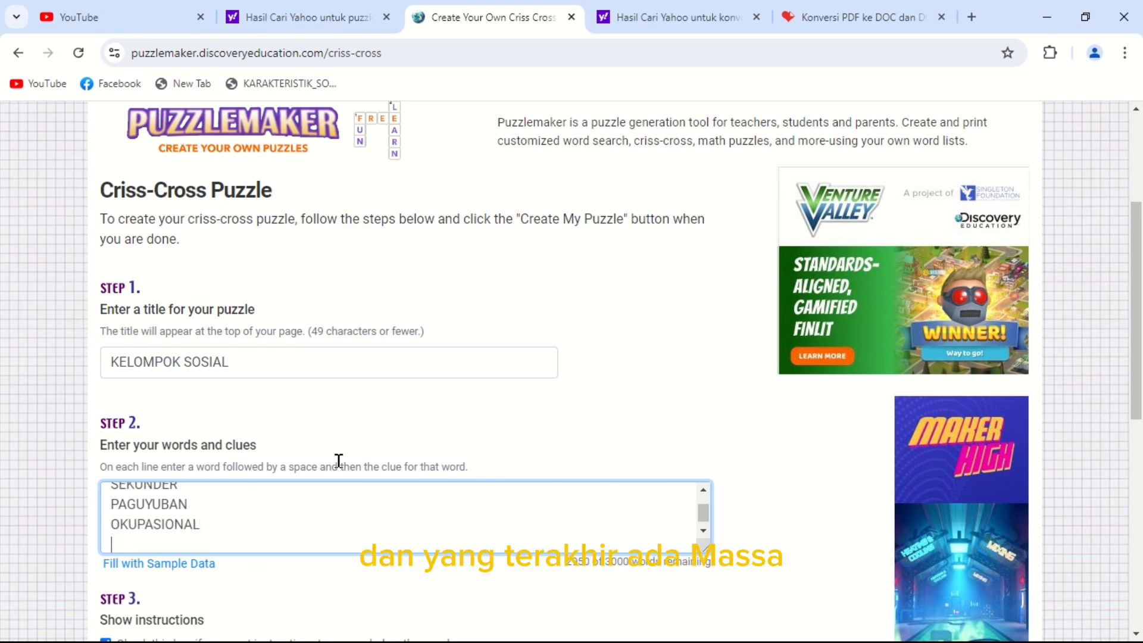
pyautogui.write('MASSA')
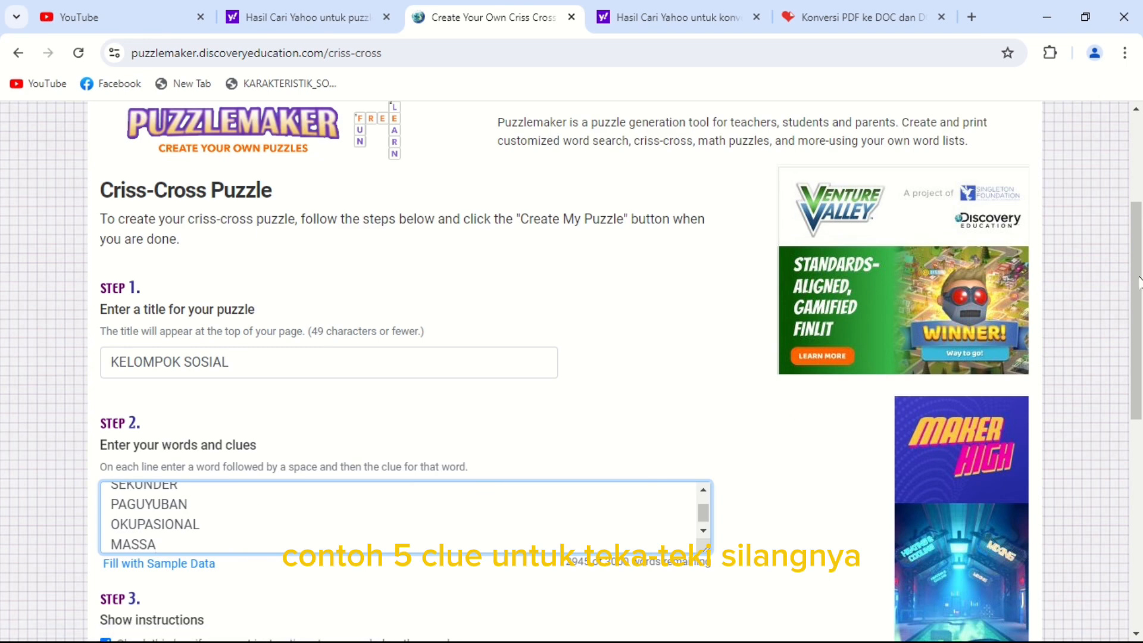
# - Generate the criss-cross puzzle from the entered title and words, and bring its grid into view
pyautogui.moveTo(1139, 281); pyautogui.dragTo(1139, 344)
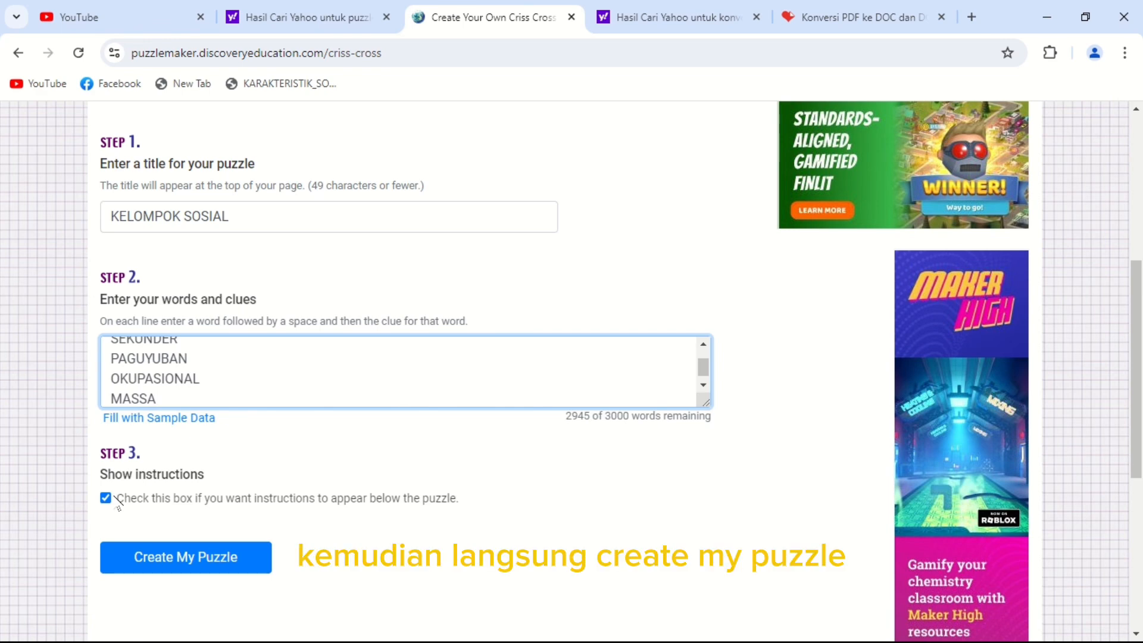
pyautogui.click(166, 563)
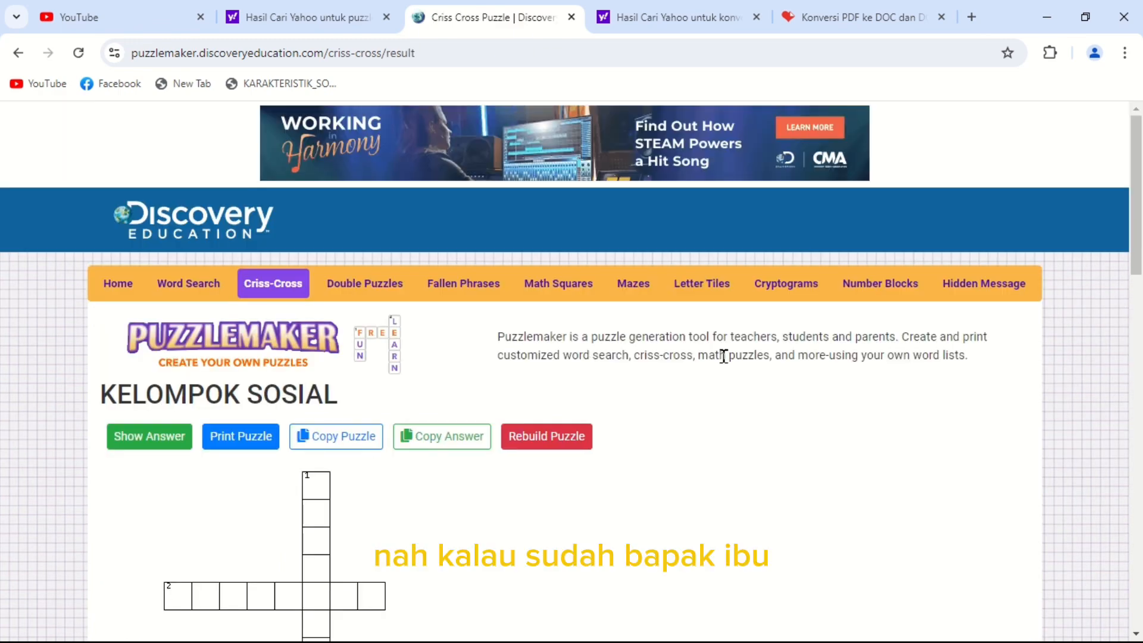
pyautogui.moveTo(1142, 207); pyautogui.dragTo(1139, 256)
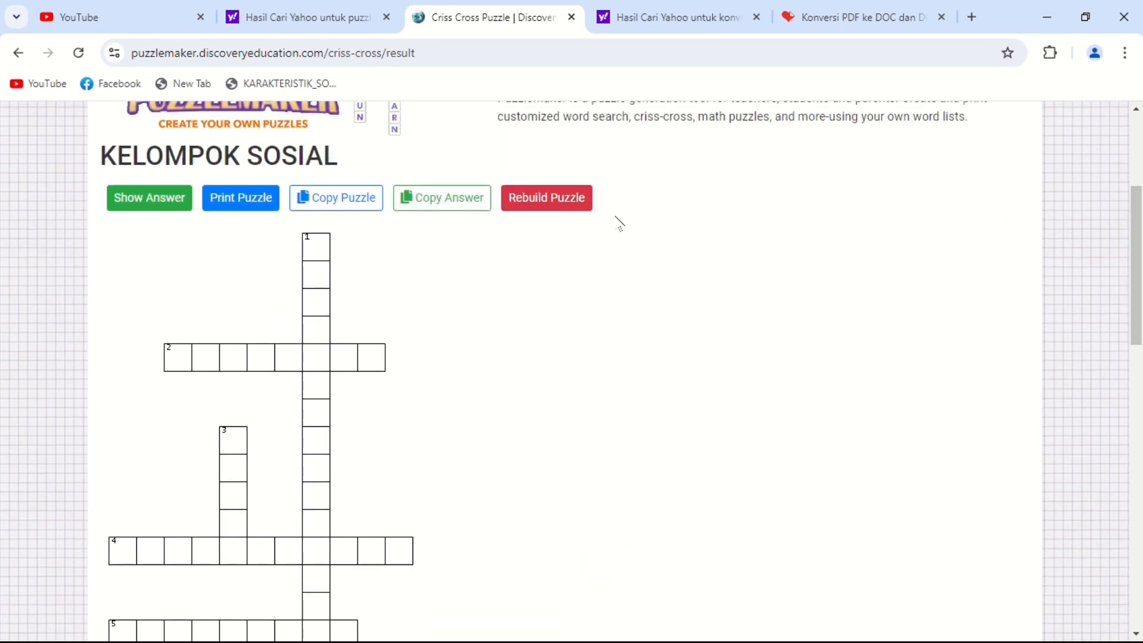
# - Rebuild the puzzle twice to get a different arrangement of the words, and review the new grid
pyautogui.click(584, 208)
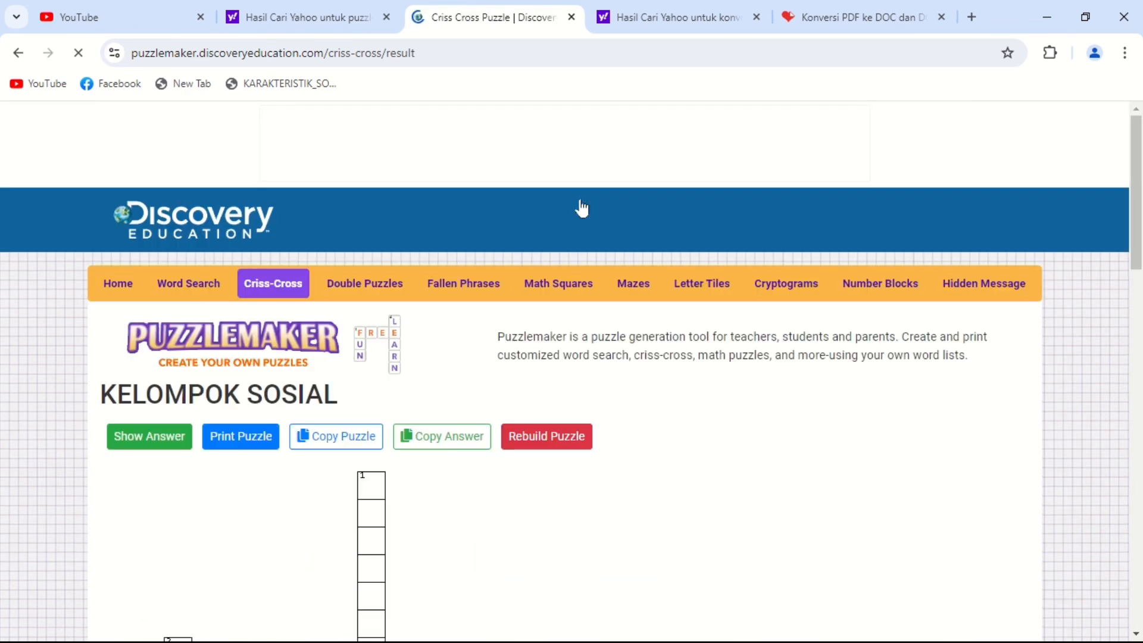
pyautogui.moveTo(1137, 185); pyautogui.dragTo(835, 238)
pyautogui.click(540, 258)
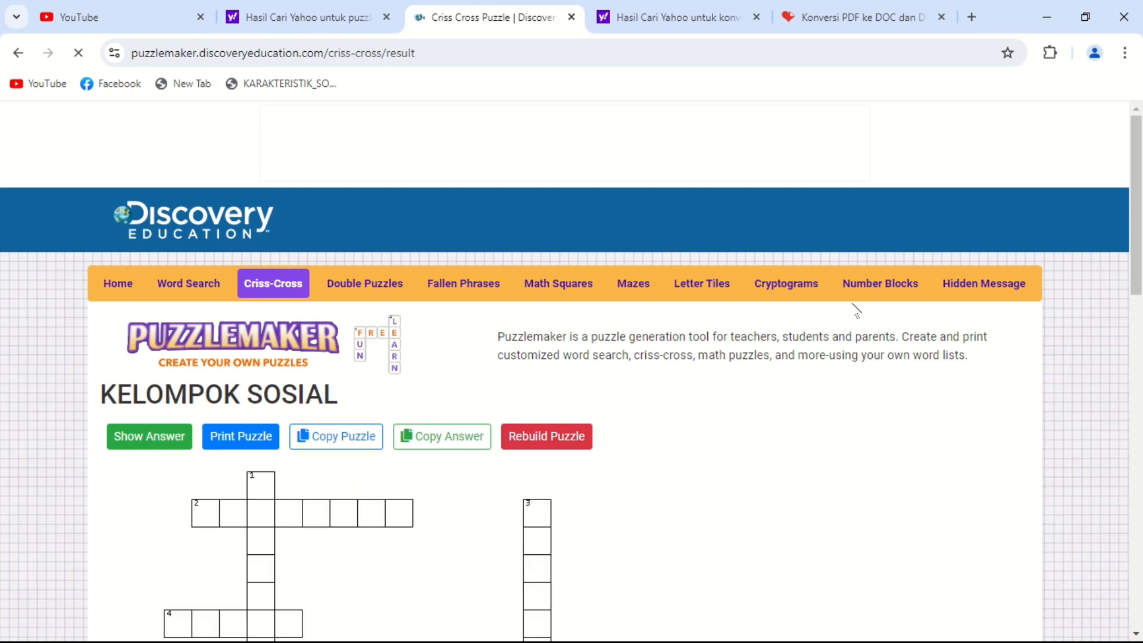
pyautogui.moveTo(1135, 203); pyautogui.dragTo(1134, 289)
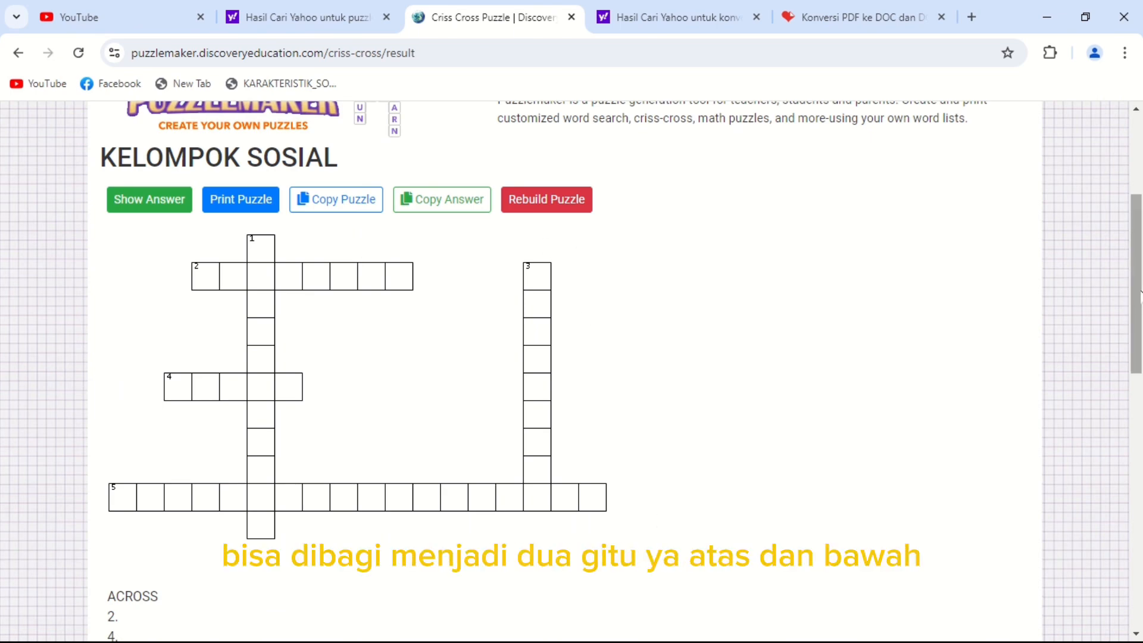
pyautogui.moveTo(1140, 292)
pyautogui.mouseDown()
pyautogui.moveTo(1141, 352)
pyautogui.moveTo(1142, 297)
pyautogui.mouseUp()
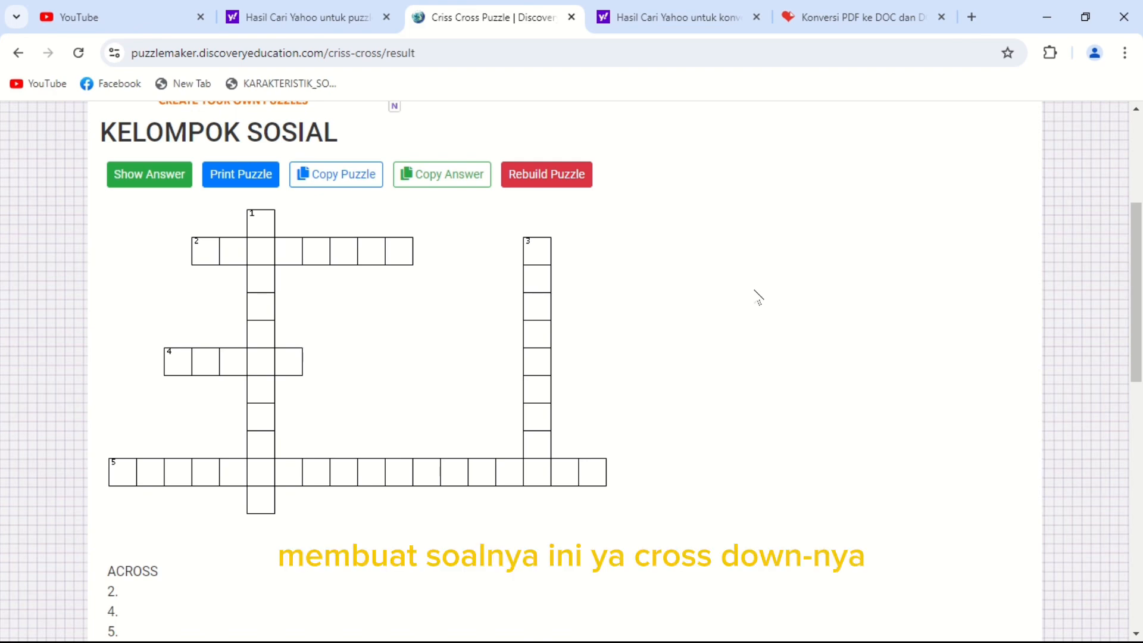
# - Check the clue lists below the grid, reveal the puzzle's answers to review them, and hide them again
pyautogui.moveTo(1136, 292); pyautogui.dragTo(1136, 379)
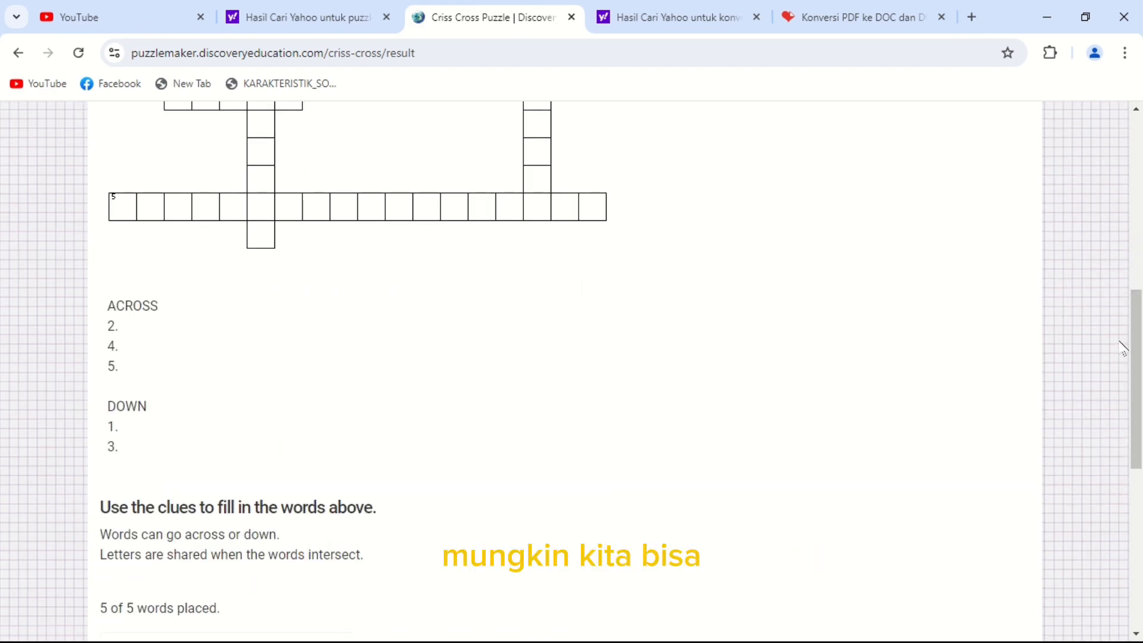
pyautogui.moveTo(1139, 355); pyautogui.dragTo(1139, 282)
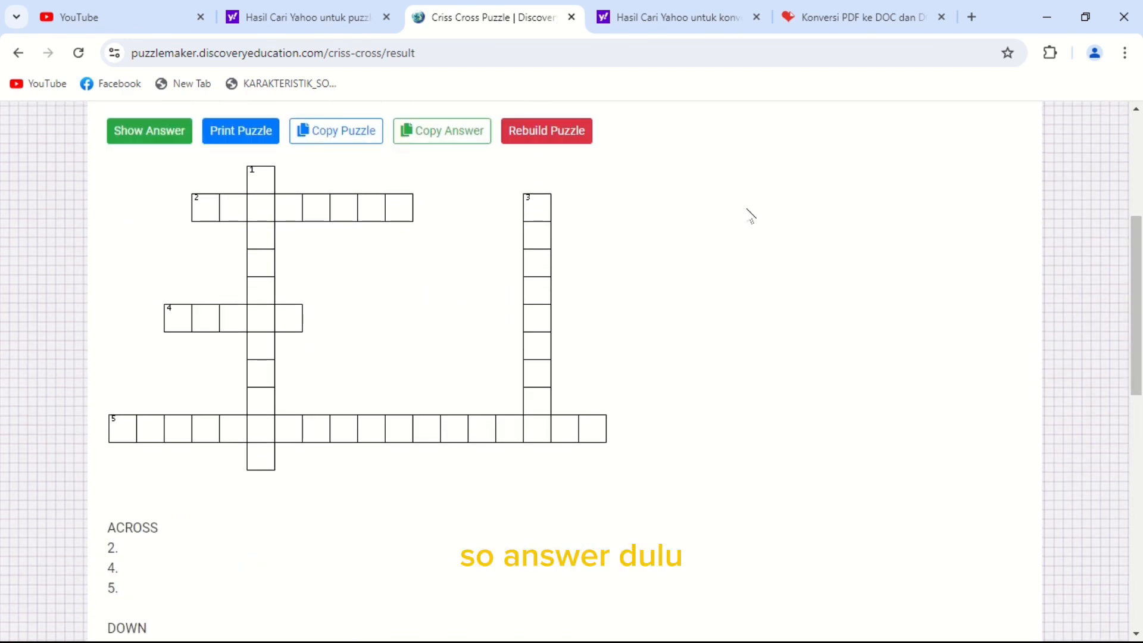
pyautogui.click(147, 137)
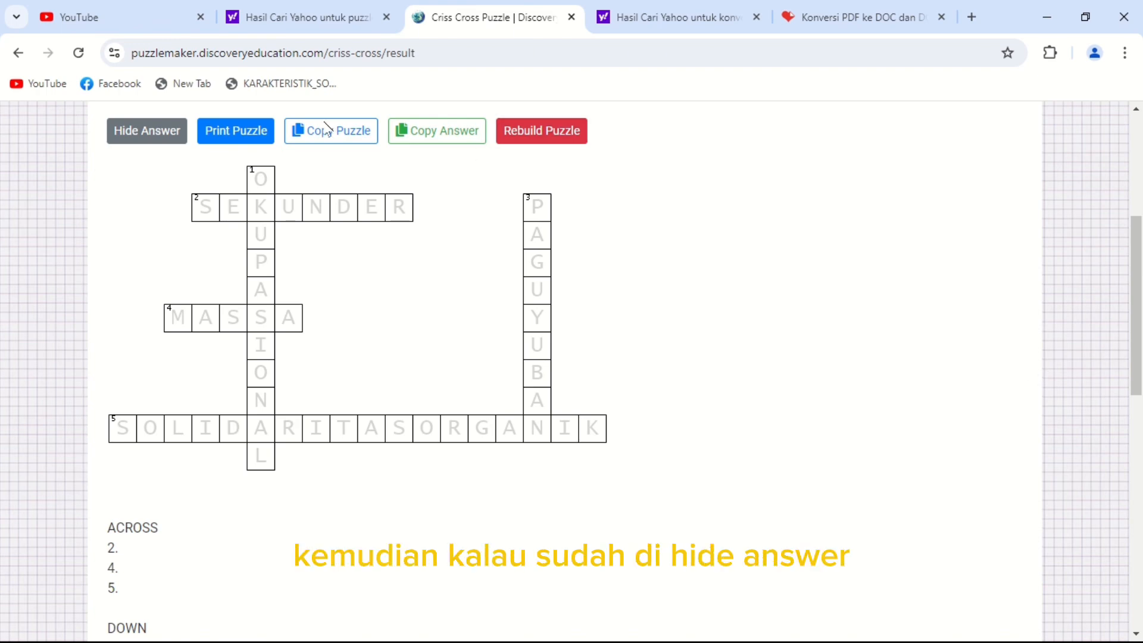
pyautogui.click(150, 137)
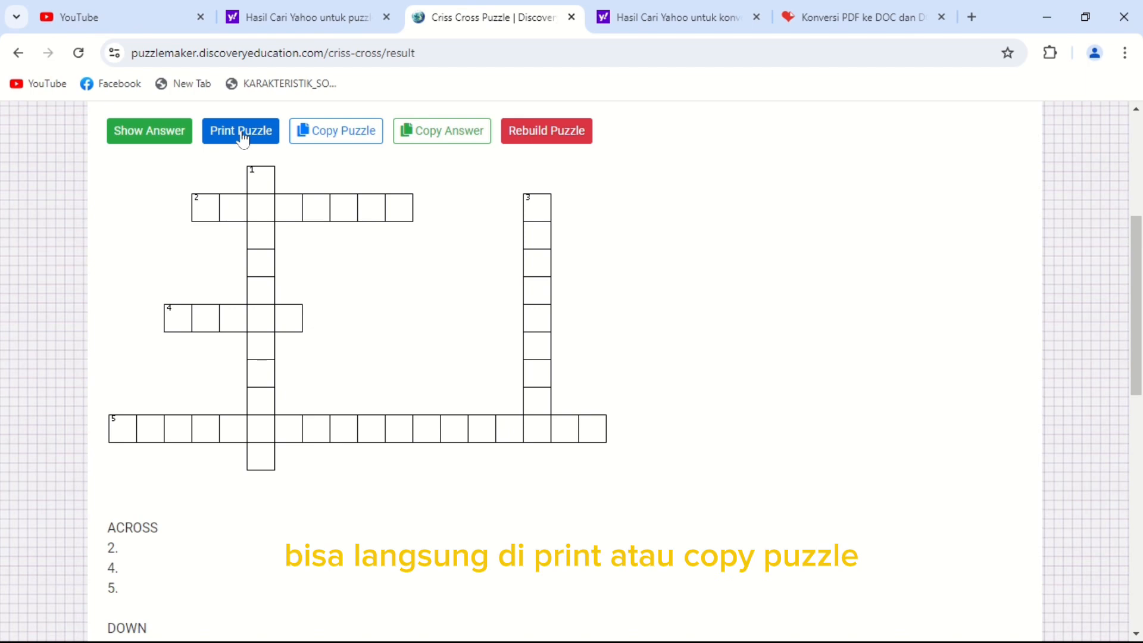
# - Copy the puzzle, and prepare it for printing with Save as PDF as the destination
pyautogui.click(319, 141)
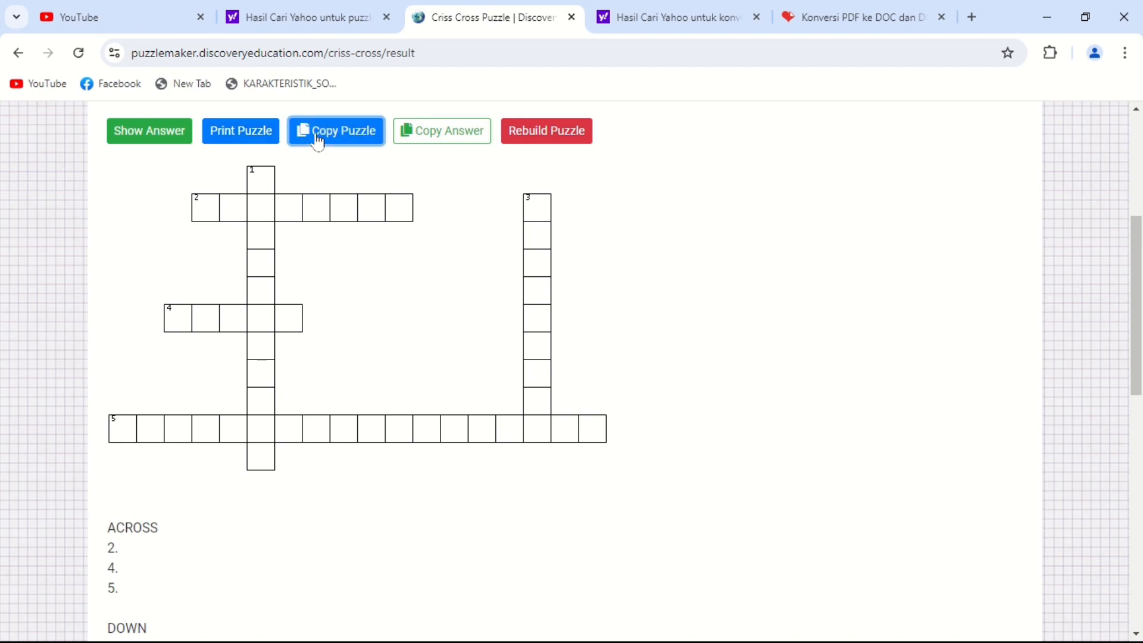
pyautogui.scroll(3, 238, 293)
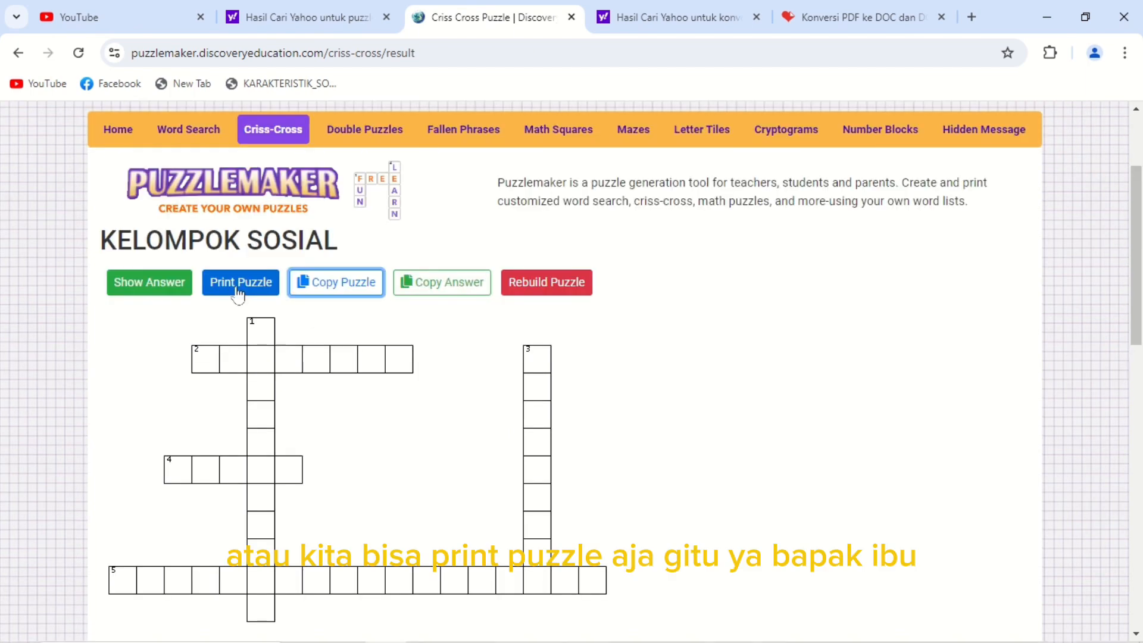
pyautogui.click(238, 288)
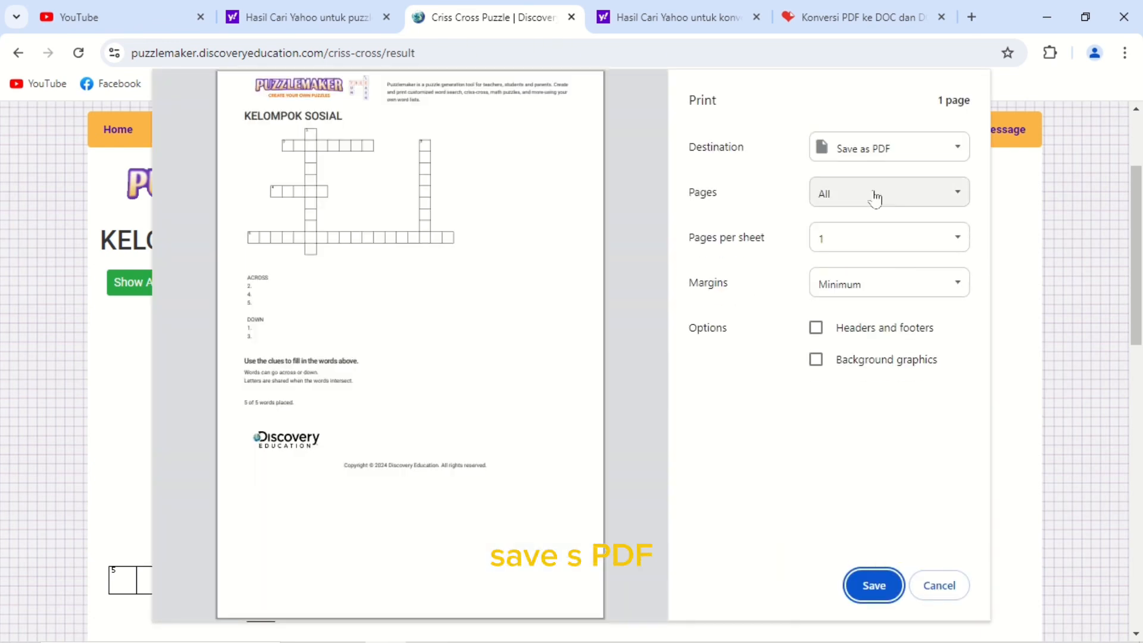
pyautogui.click(886, 161)
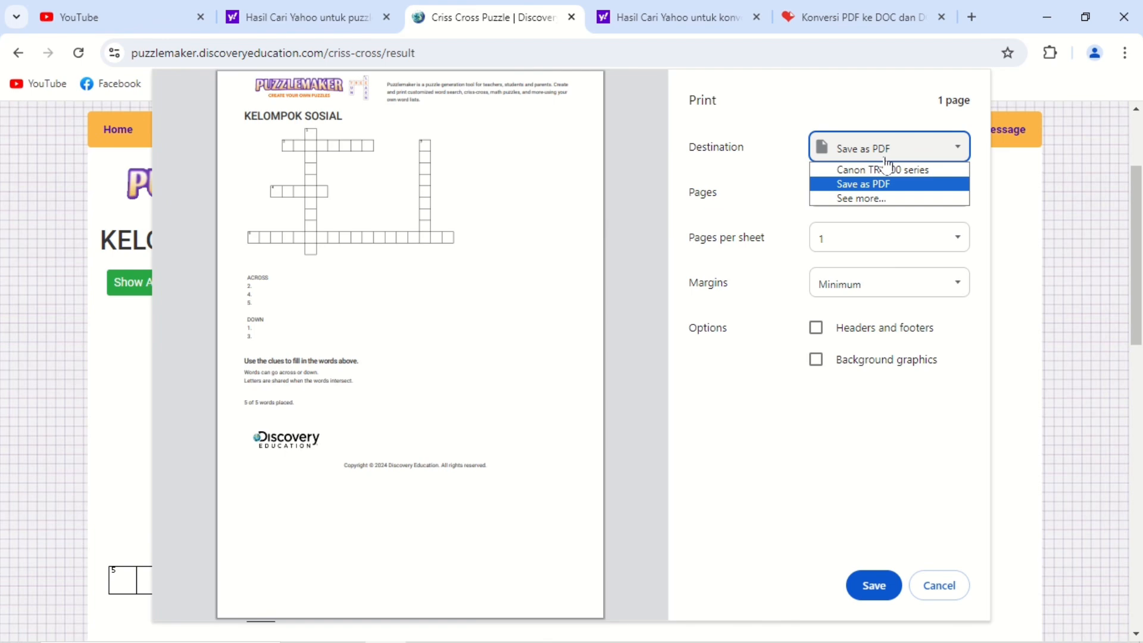
pyautogui.click(872, 184)
# - Save the puzzle to the Downloads folder as Criss Cross Puzzle _ Discovery Education Puzzlemaker.pdf
pyautogui.click(872, 586)
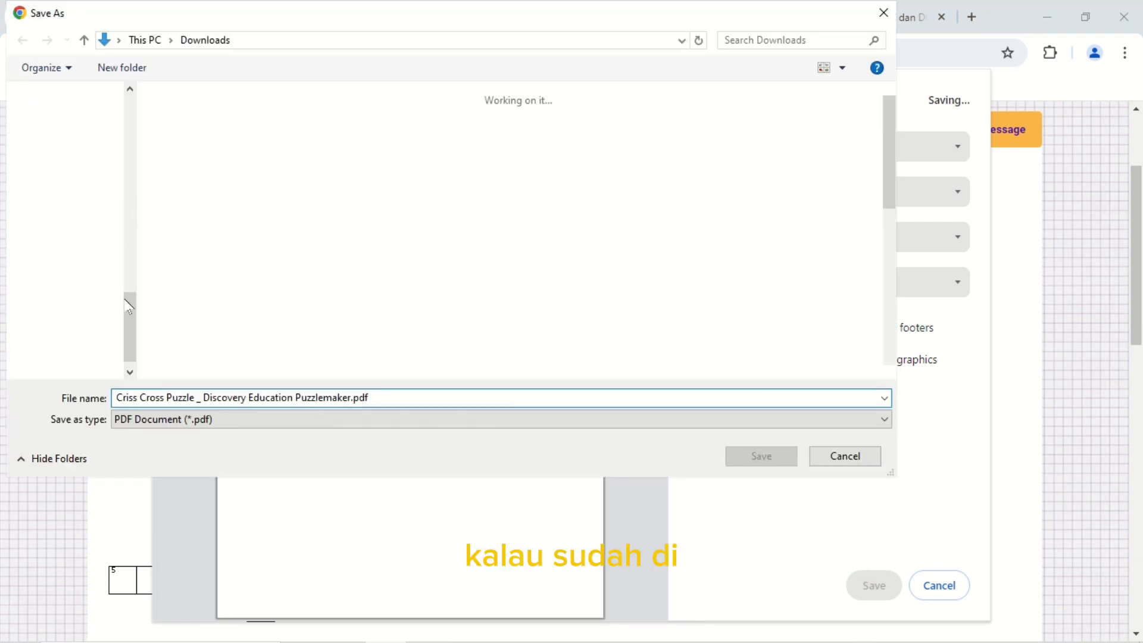
pyautogui.moveTo(131, 309); pyautogui.dragTo(143, 112)
pyautogui.click(89, 149)
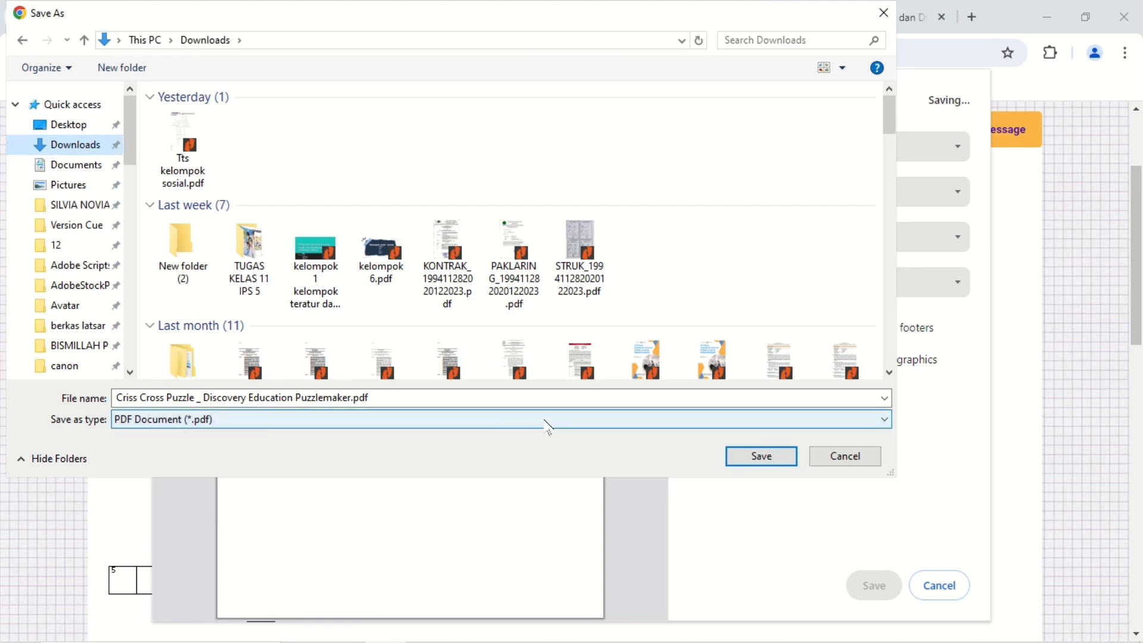
pyautogui.click(755, 457)
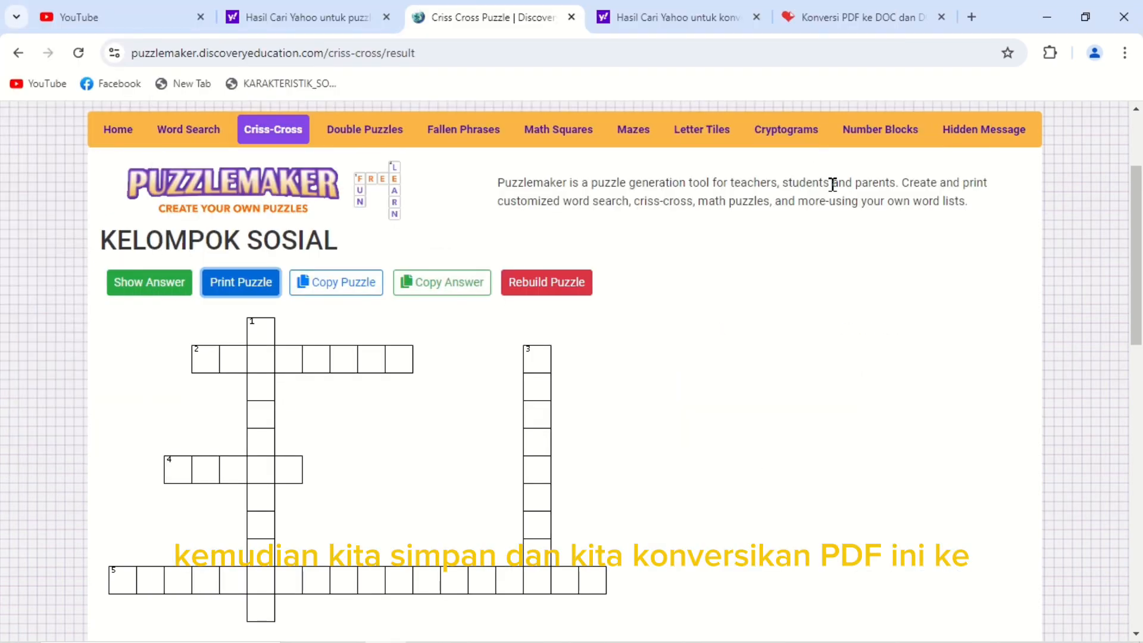
# - Switch to iLovePDF and convert Criss Cross Puzzle _ Discovery Education Puzzlemaker.pdf from Downloads to a Word document
pyautogui.click(851, 24)
pyautogui.moveTo(628, 127)
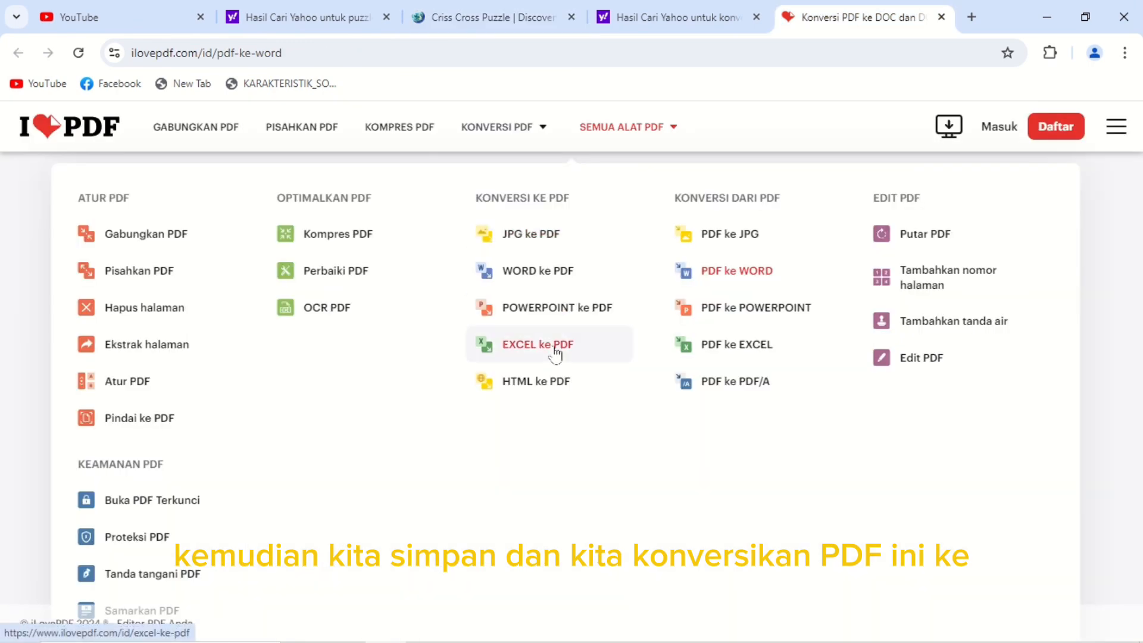
pyautogui.click(746, 276)
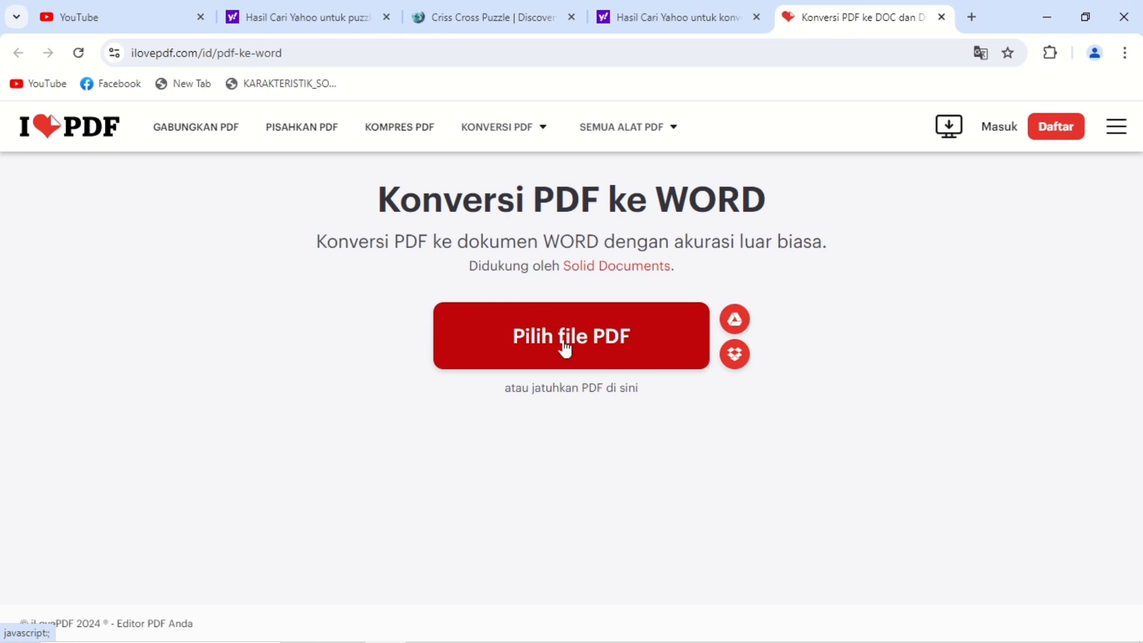
pyautogui.click(565, 348)
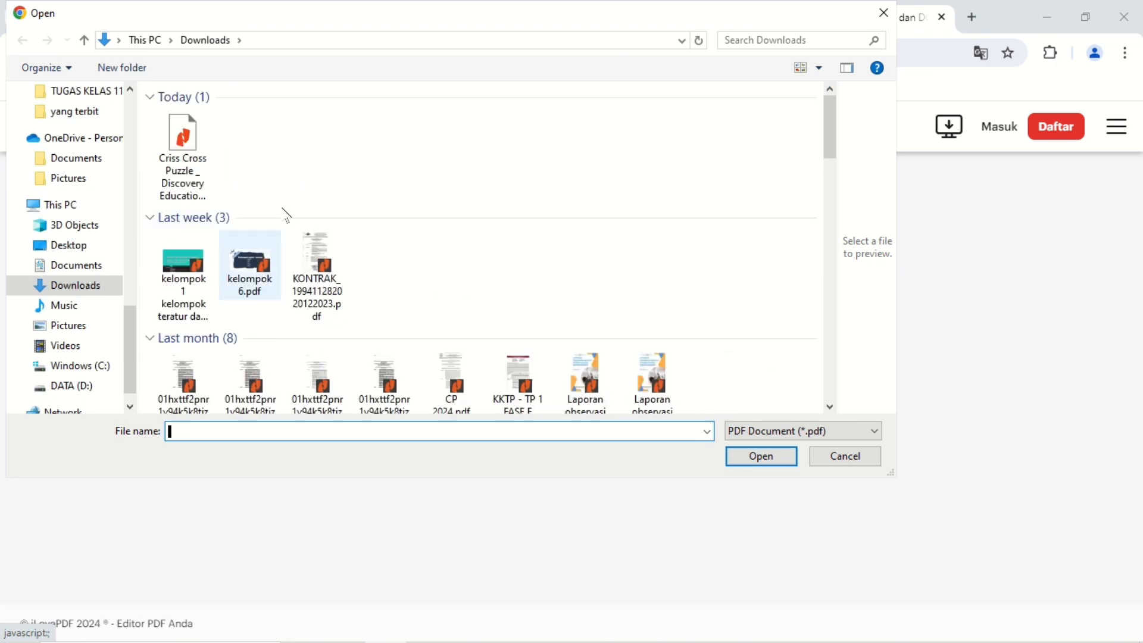
pyautogui.click(180, 173)
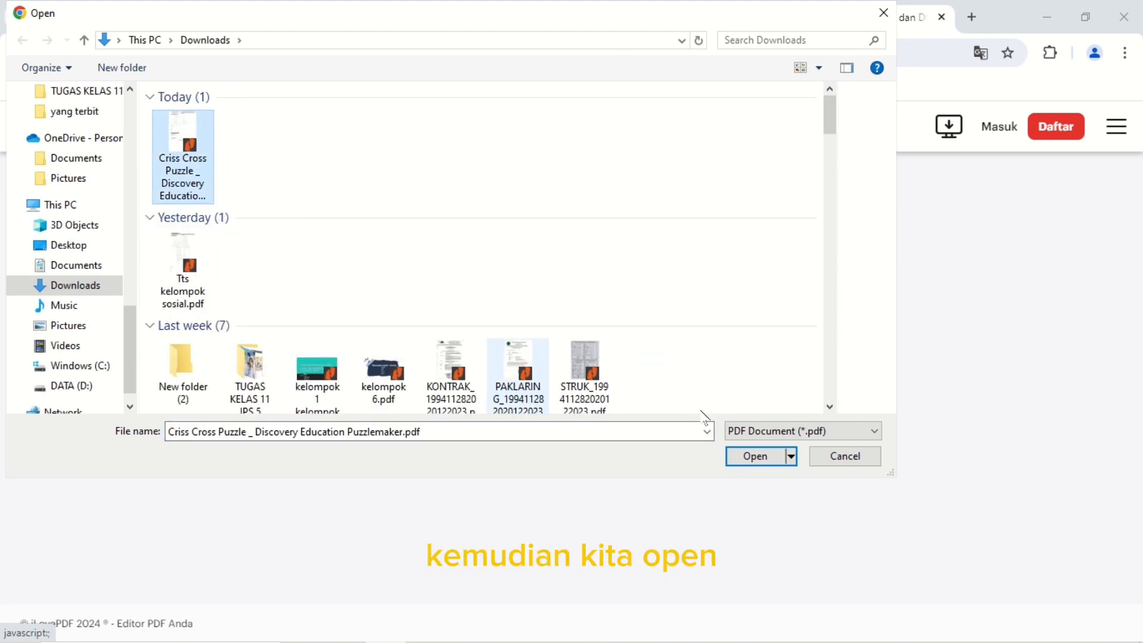
pyautogui.click(755, 456)
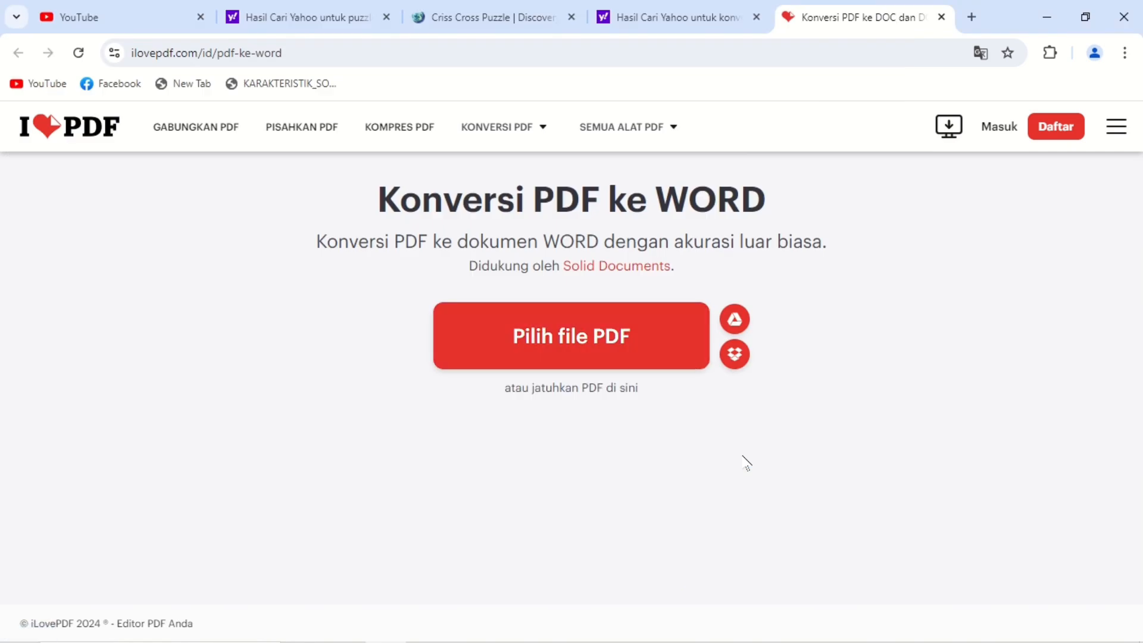
pyautogui.click(975, 605)
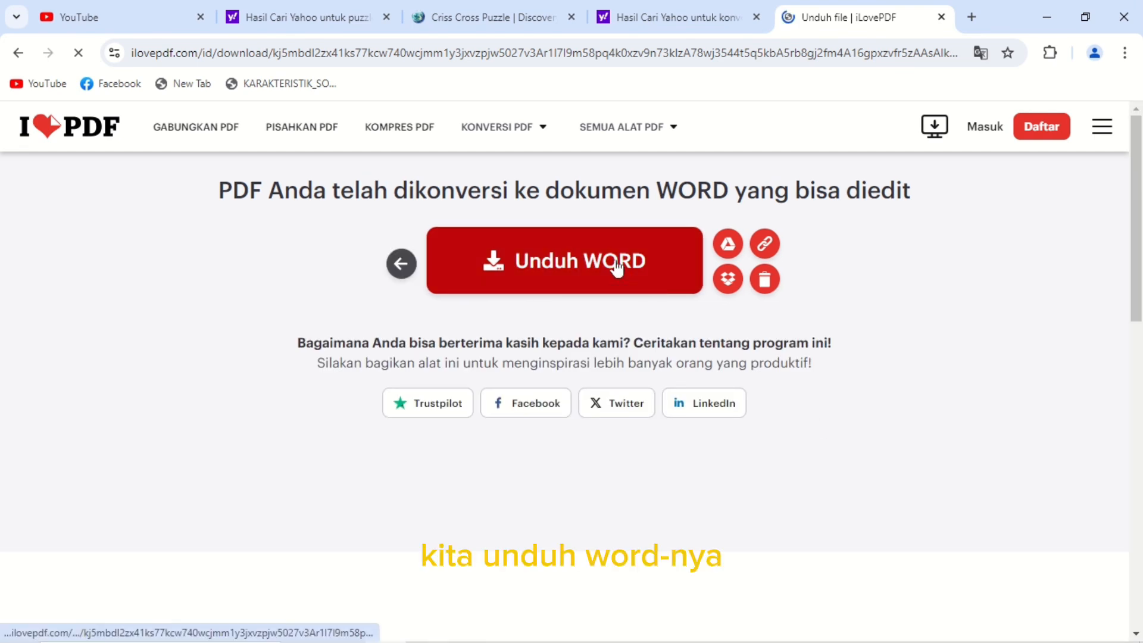
# - Download the converted puzzle document, open it in Word, and enable editing
pyautogui.click(560, 258)
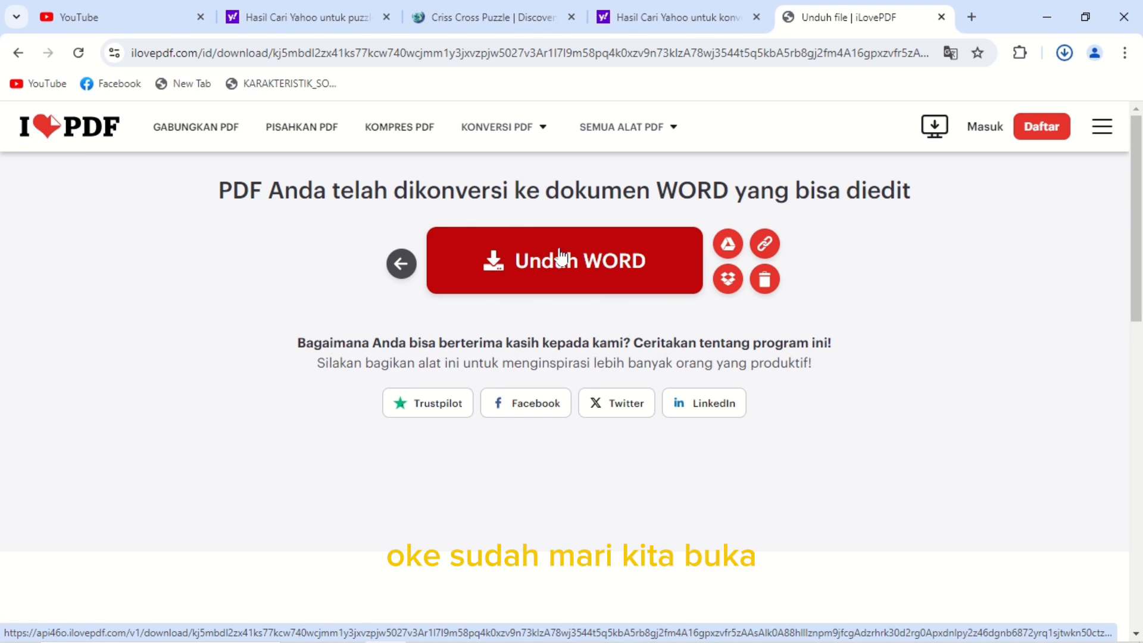
pyautogui.moveTo(296, 640)
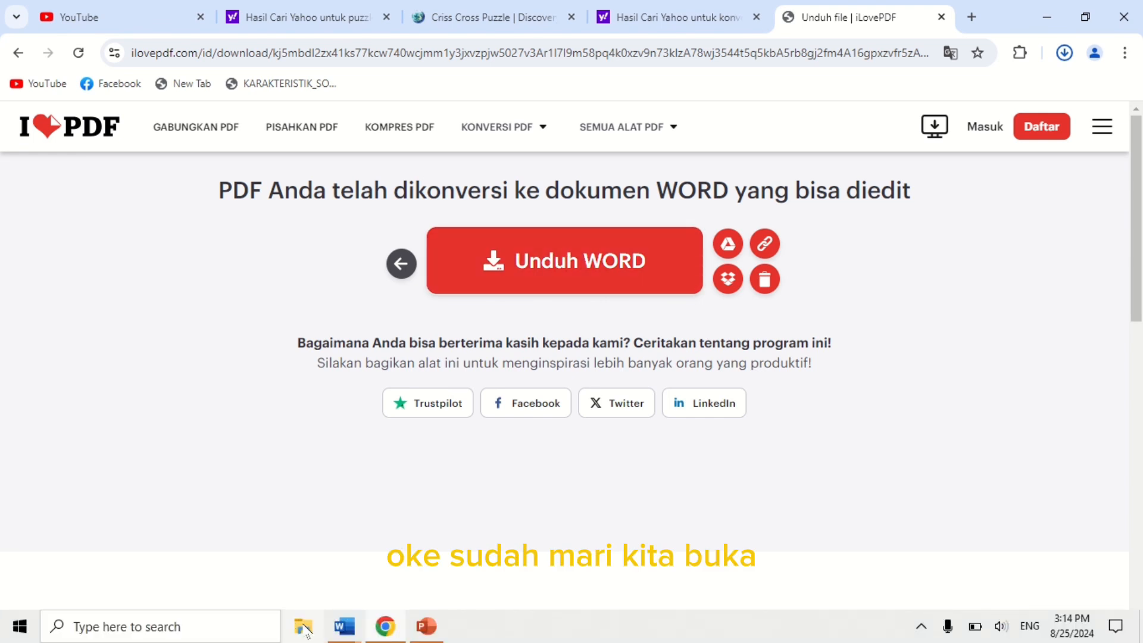
pyautogui.click(1060, 54)
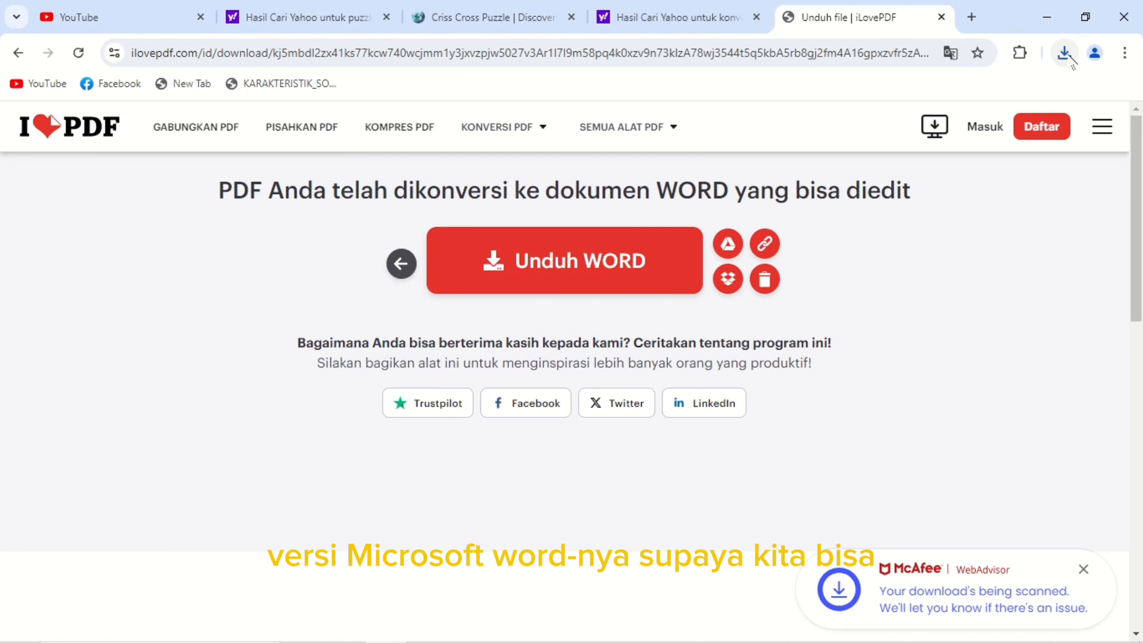
pyautogui.click(1066, 54)
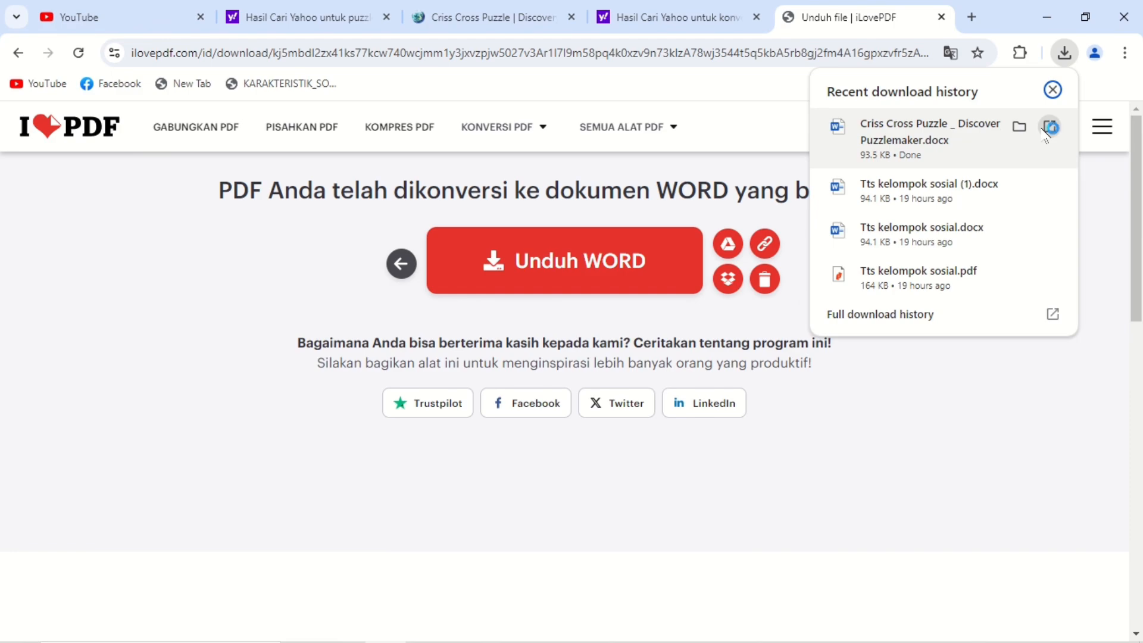
pyautogui.click(1046, 129)
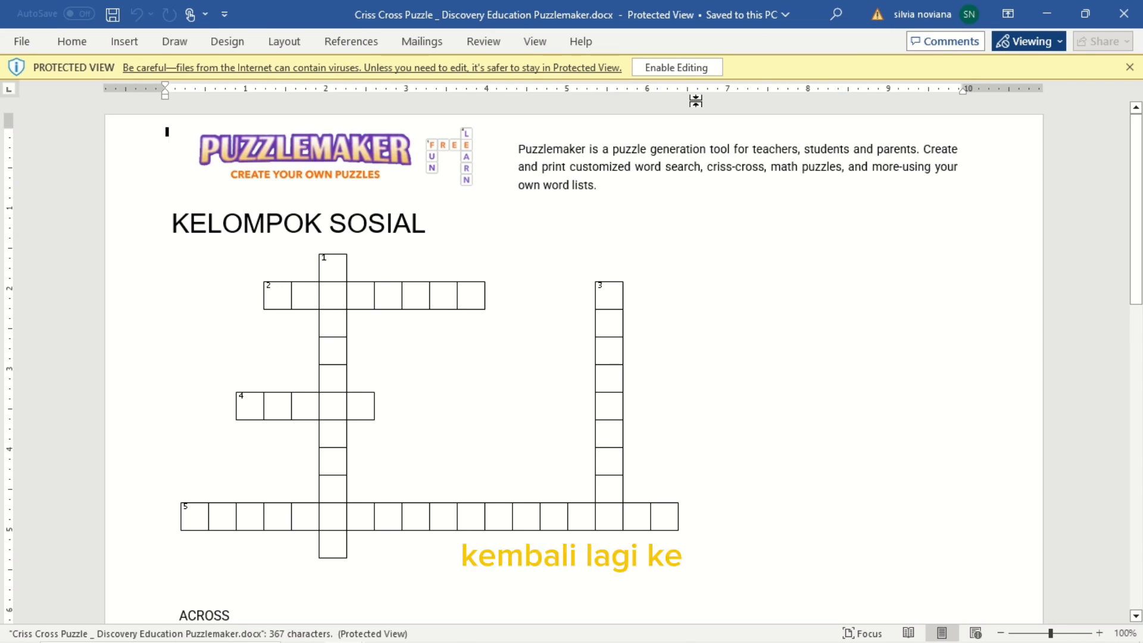
pyautogui.click(698, 69)
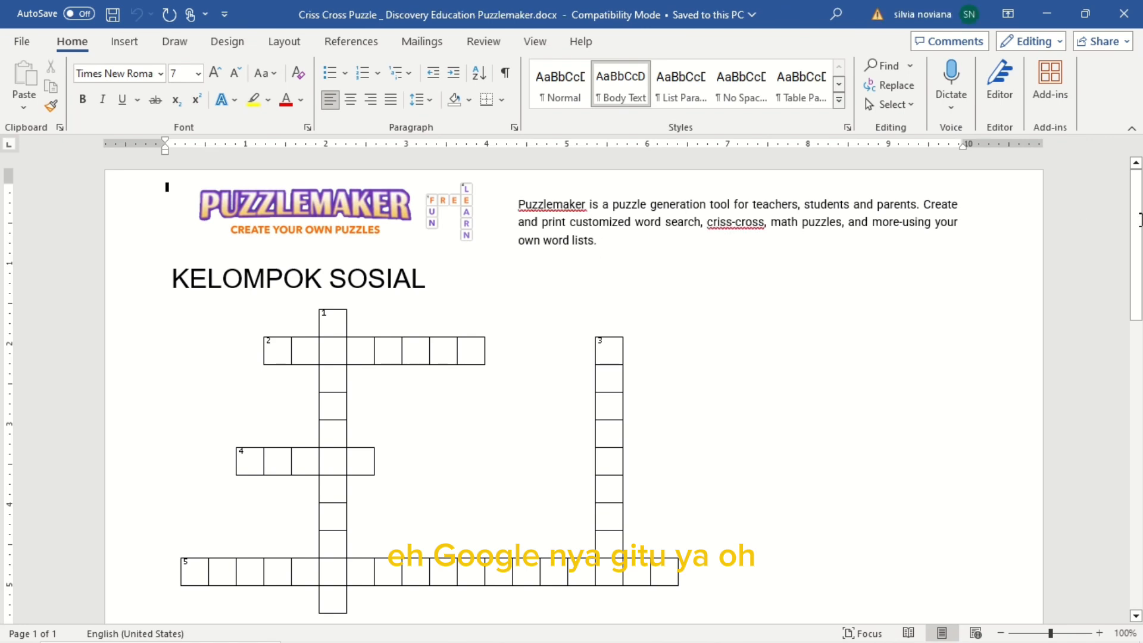
# - Look through the converted page at 71% zoom, and change the paper size at the start of the document
pyautogui.scroll(-12, 572, 387)
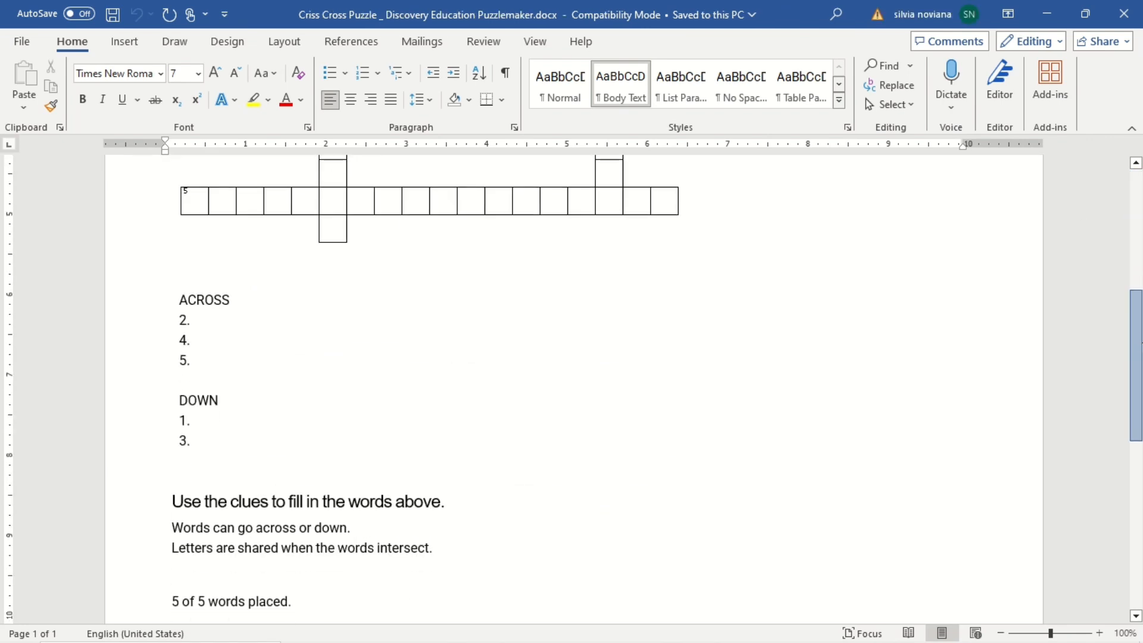
pyautogui.scroll(-4, 572, 387)
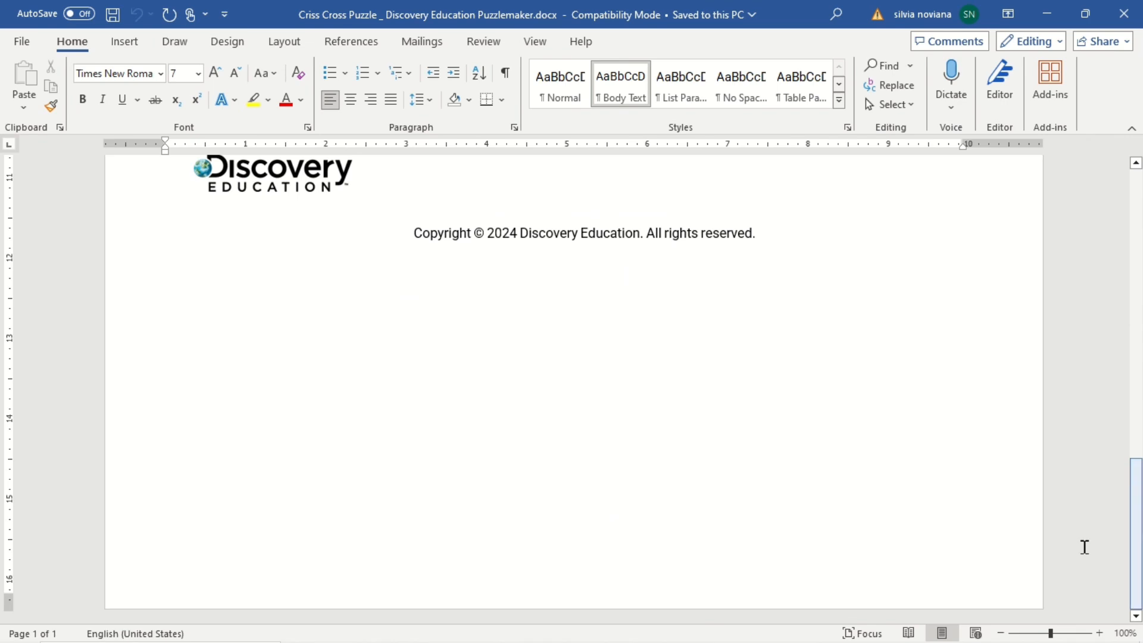
pyautogui.moveTo(1041, 636); pyautogui.dragTo(1038, 636)
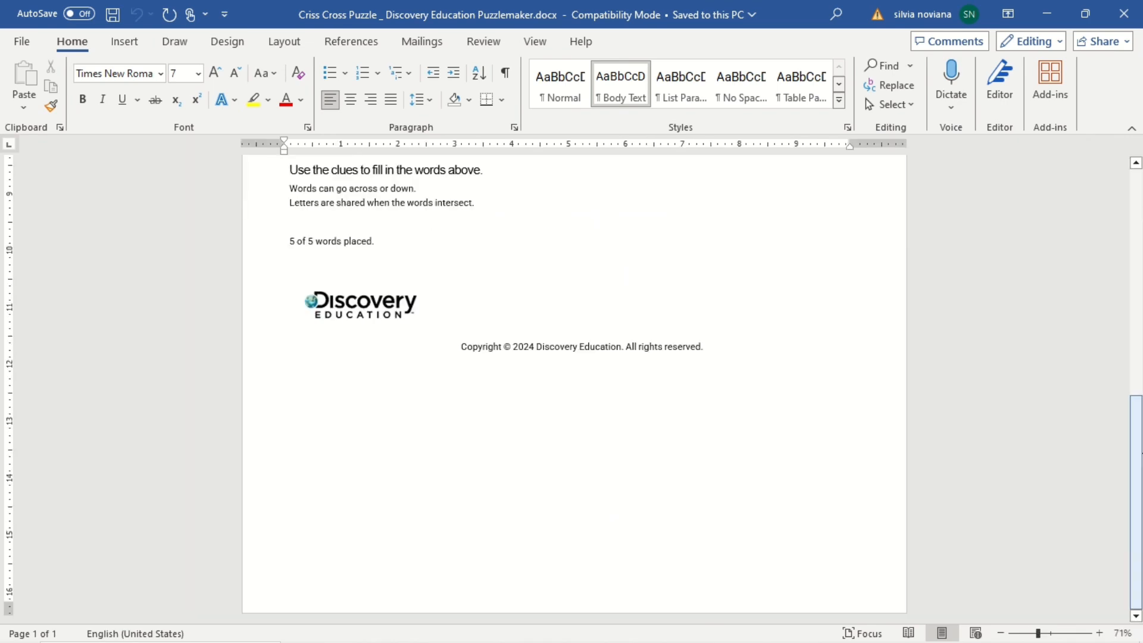
pyautogui.scroll(5, 1136, 393)
pyautogui.scroll(5, 1136, 357)
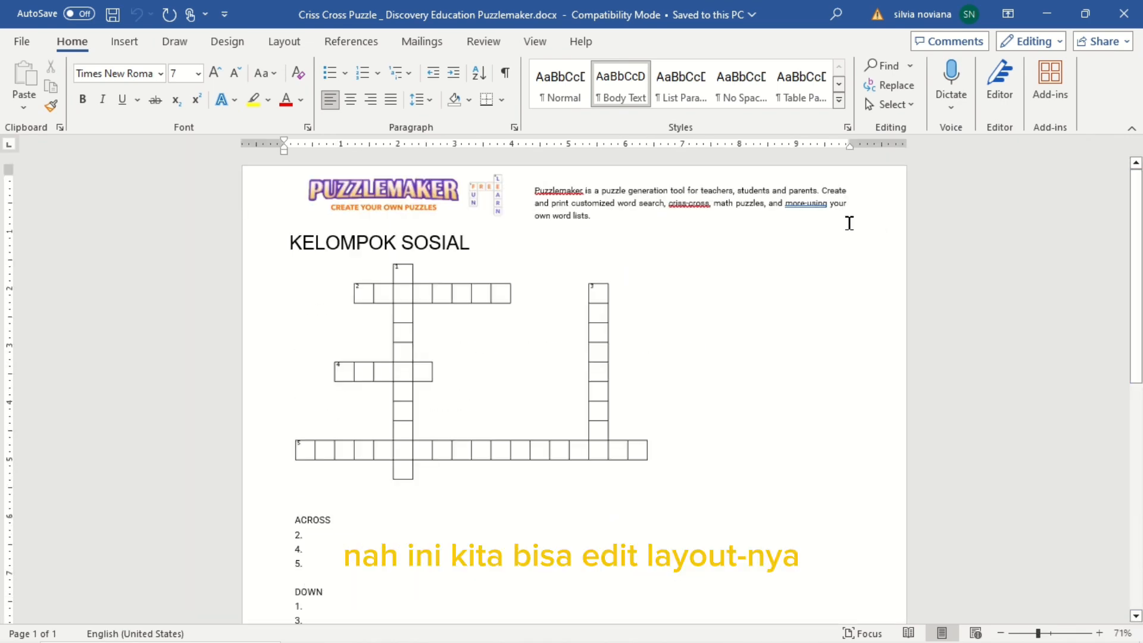
pyautogui.click(284, 41)
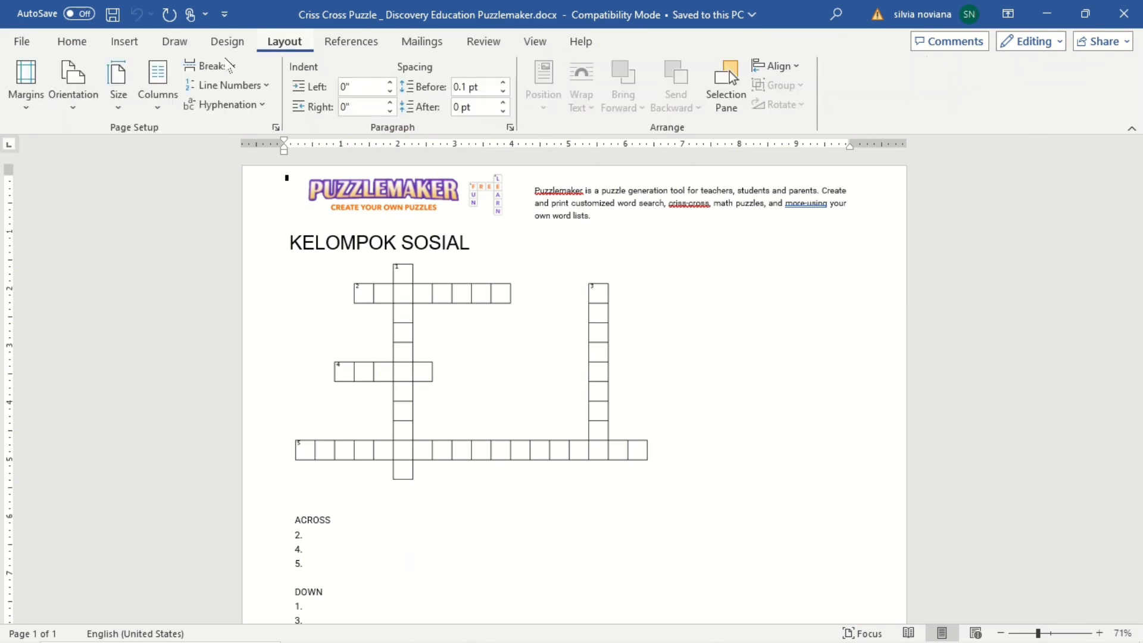
pyautogui.click(118, 83)
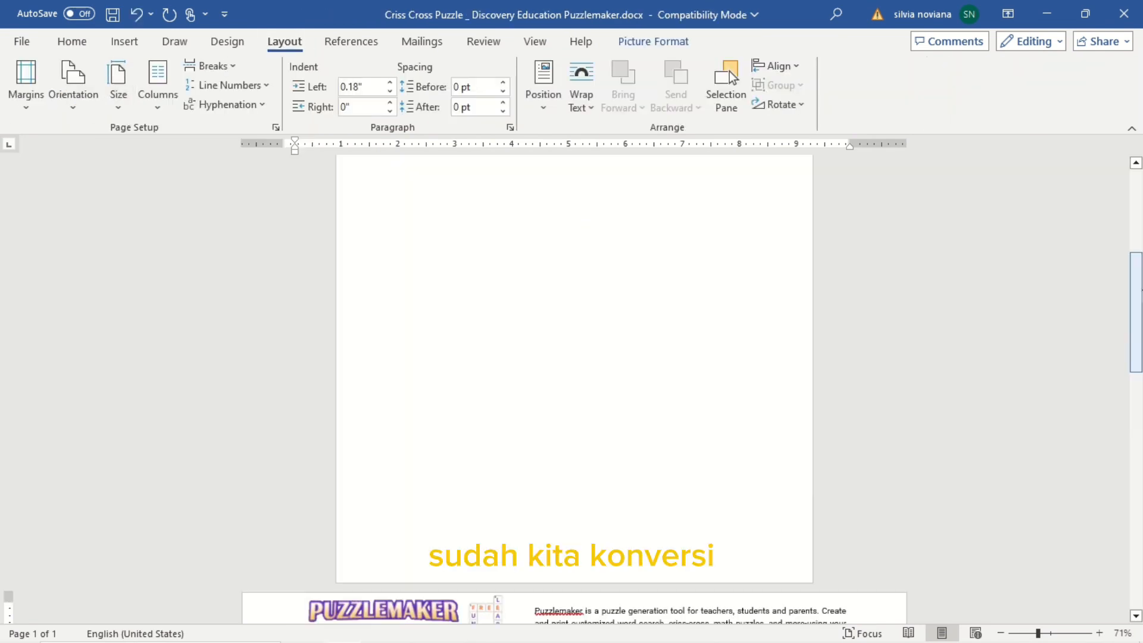
# - Copy the crossword grid picture under the KELOMPOK SOSIAL title, and switch to the blank document Document1
pyautogui.moveTo(1142, 290); pyautogui.dragTo(1142, 398)
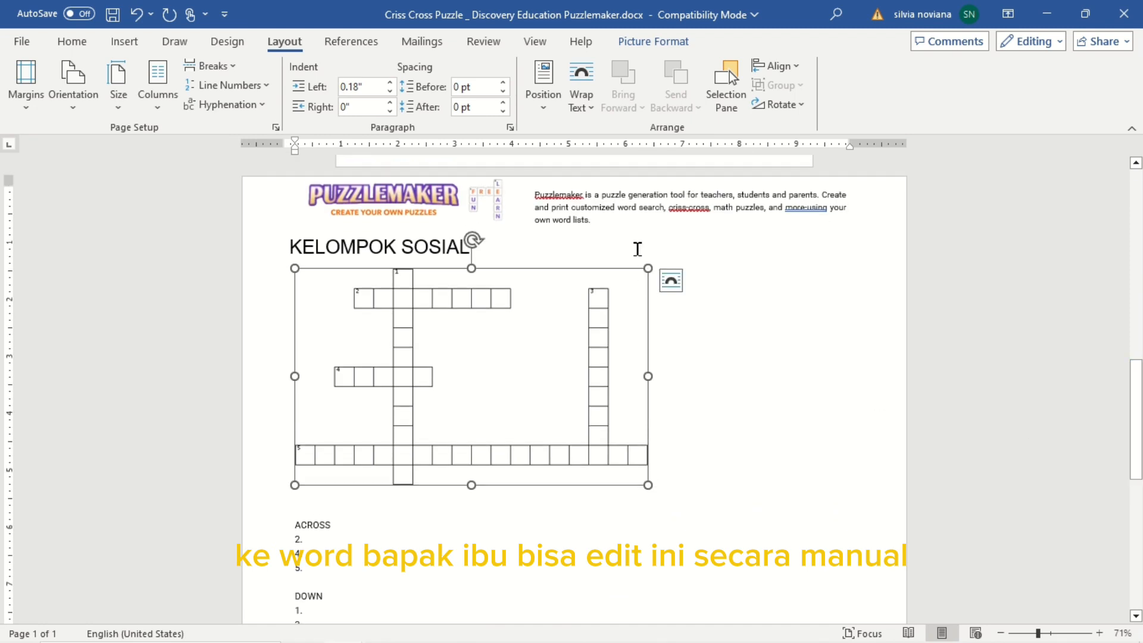
pyautogui.rightClick(627, 364)
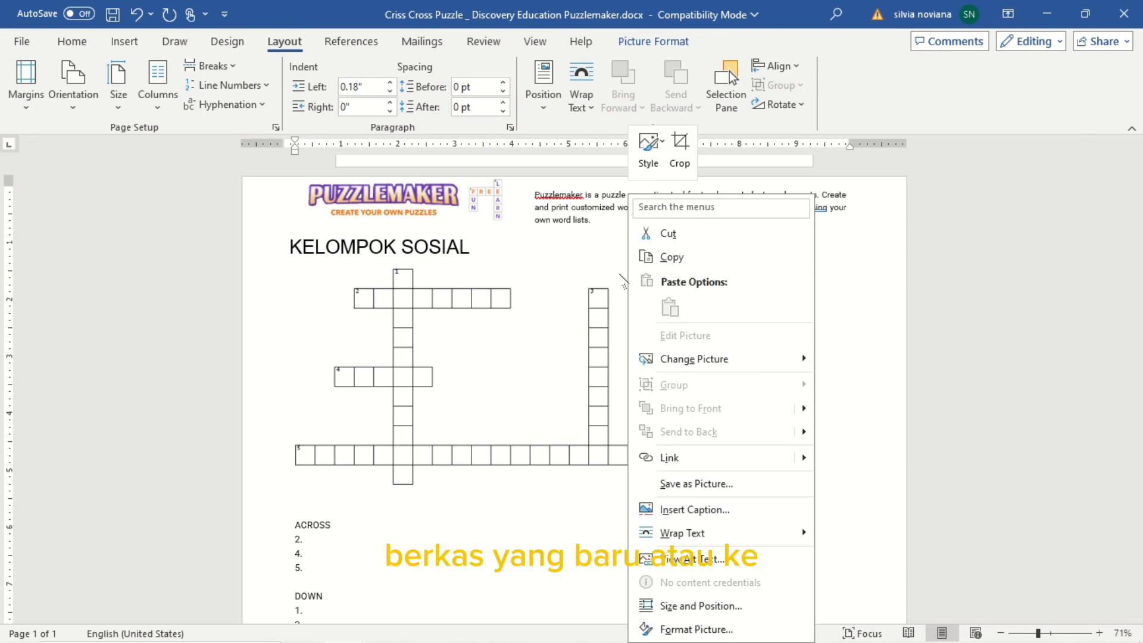
pyautogui.click(423, 338)
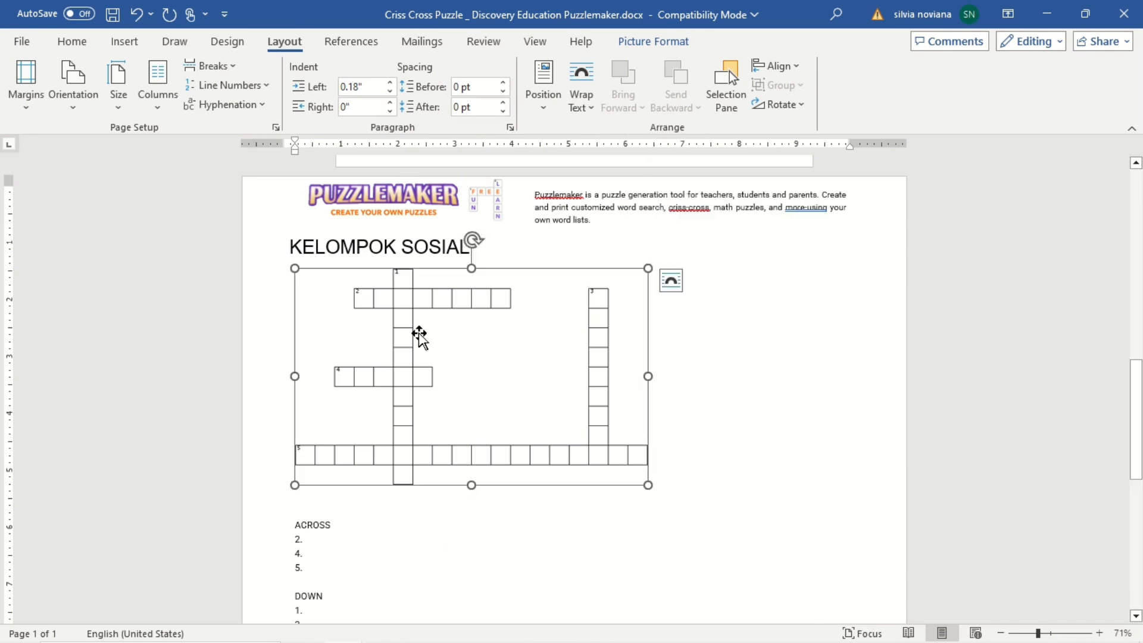
pyautogui.rightClick(420, 336)
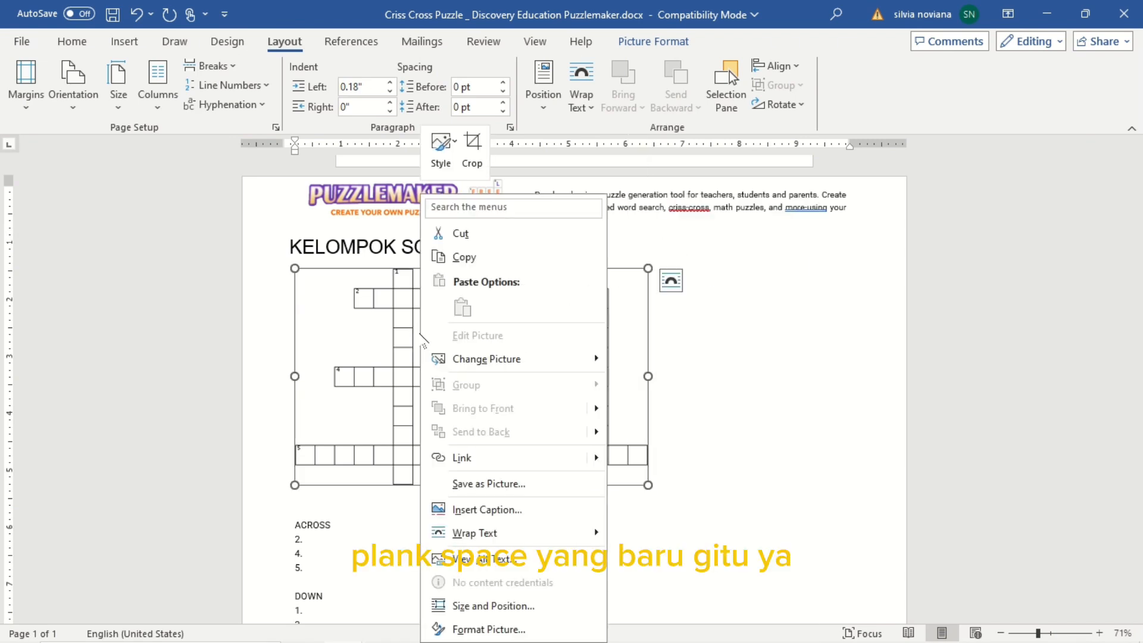
pyautogui.click(451, 268)
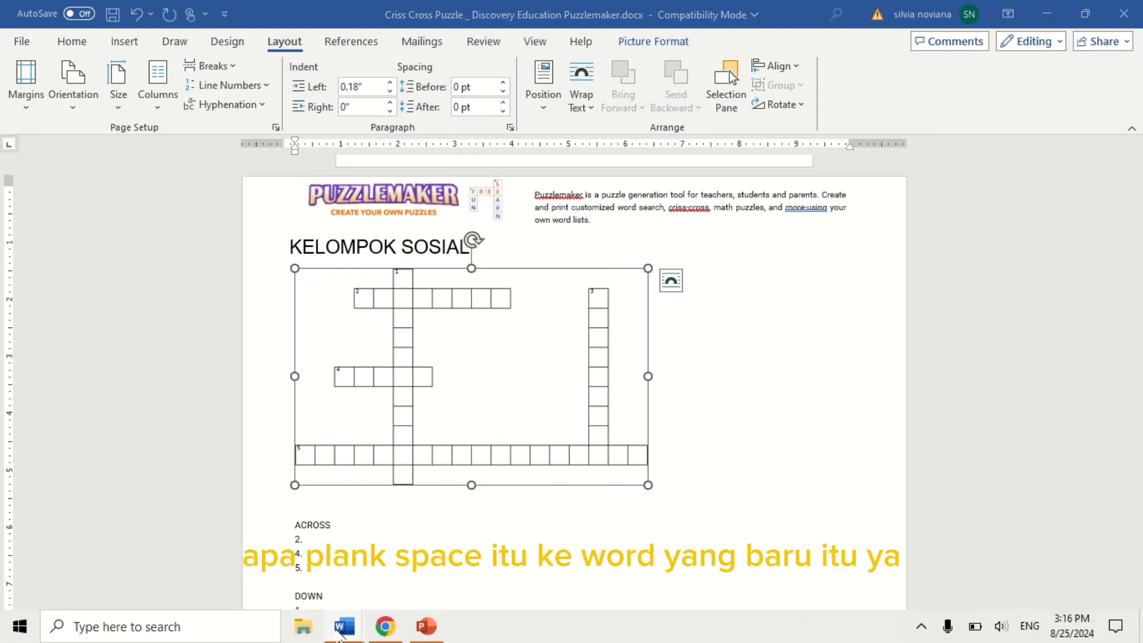
pyautogui.moveTo(341, 632)
pyautogui.click(385, 566)
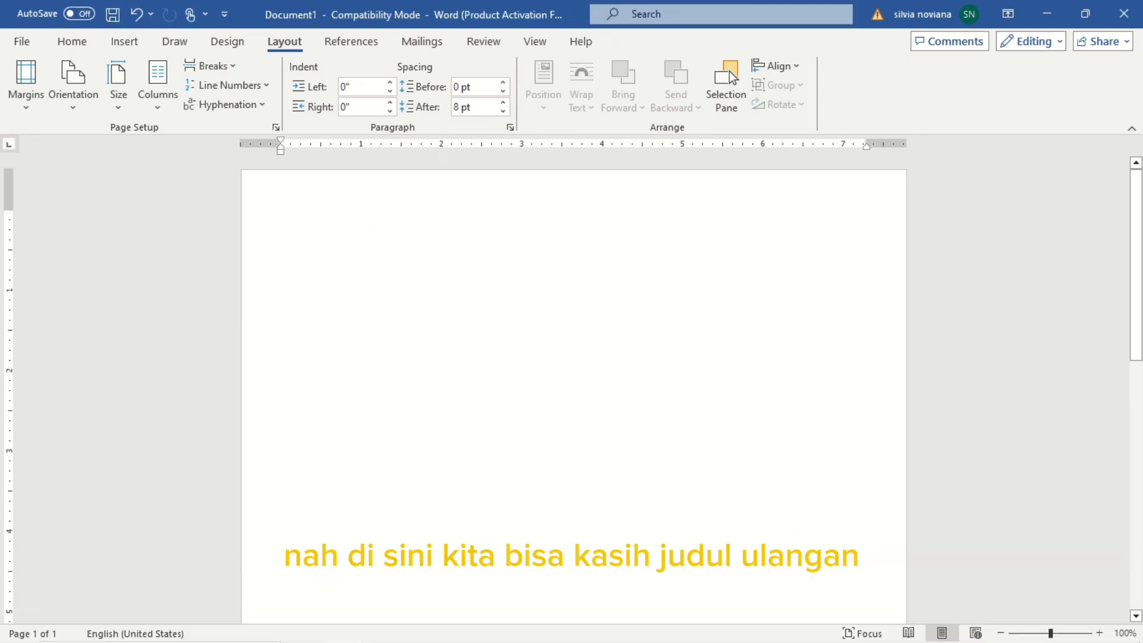
# - Write the heading ULANGAN HARIAN on the first line, followed on the same line by "Nama:" with an underscore blank
pyautogui.write('U')
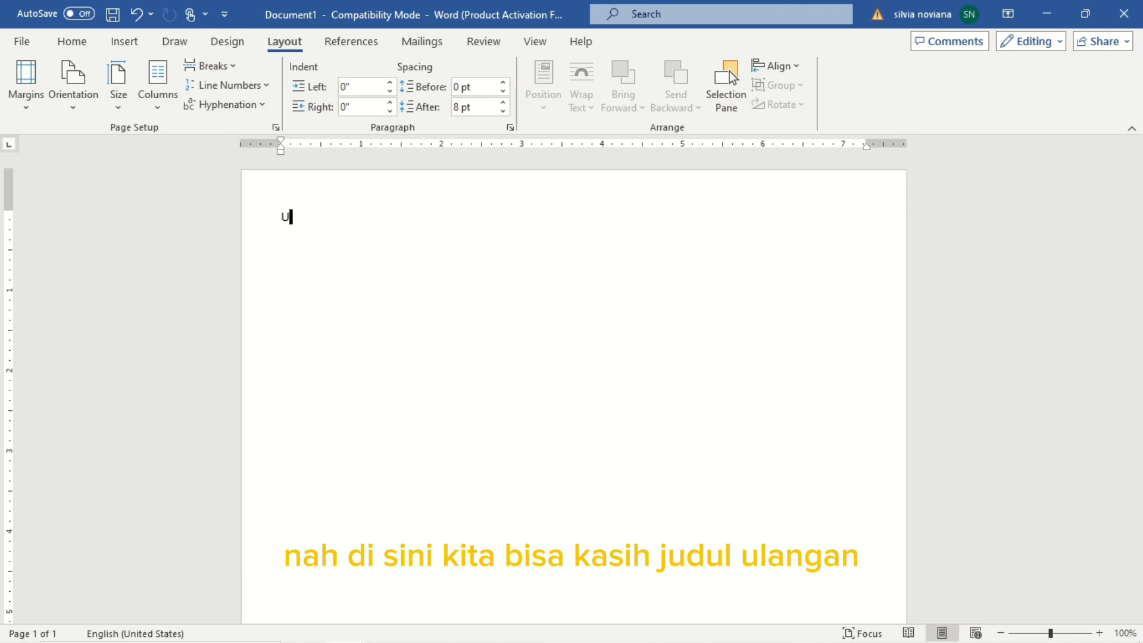
pyautogui.write('LANGAN HARIAN')
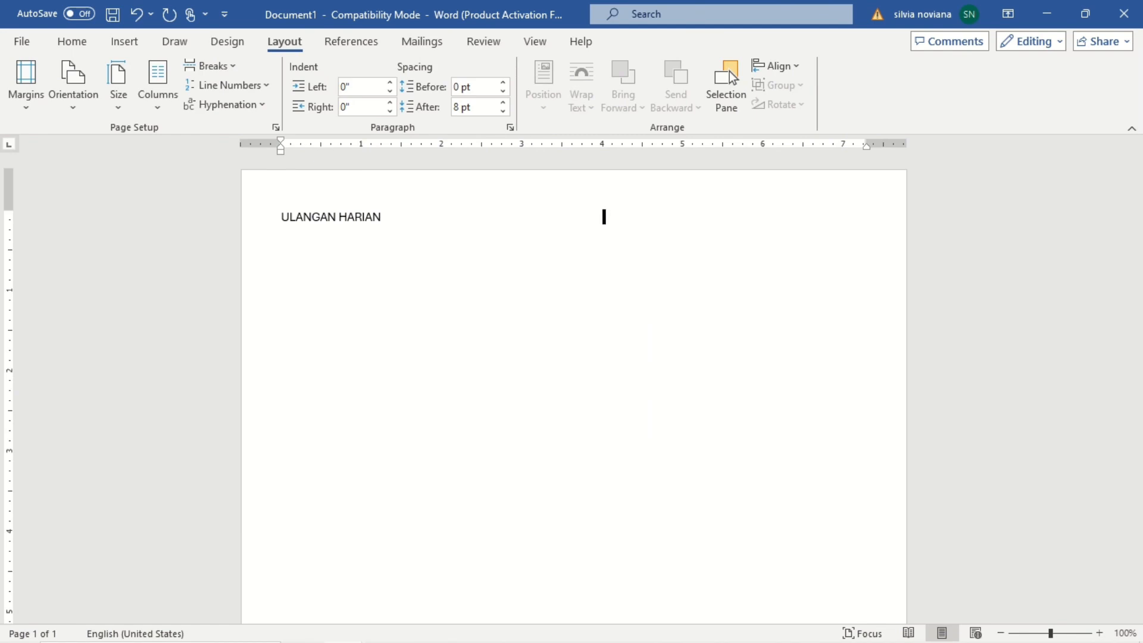
pyautogui.write('AMA')
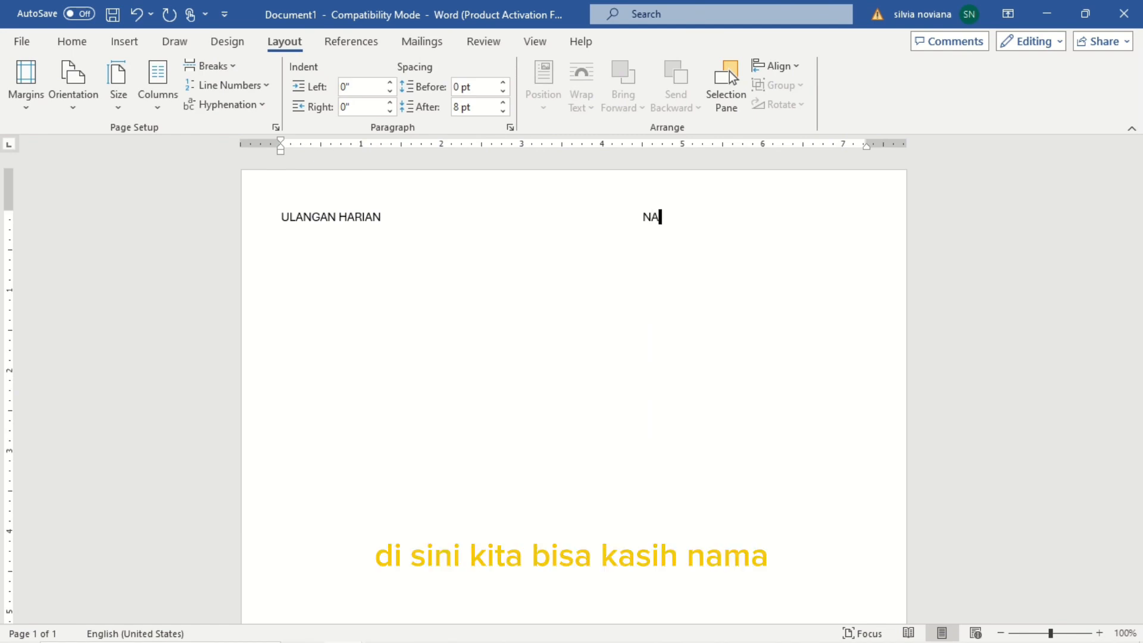
pyautogui.press('BackSpace')
pyautogui.press('BackSpace')
pyautogui.press('BackSpace')
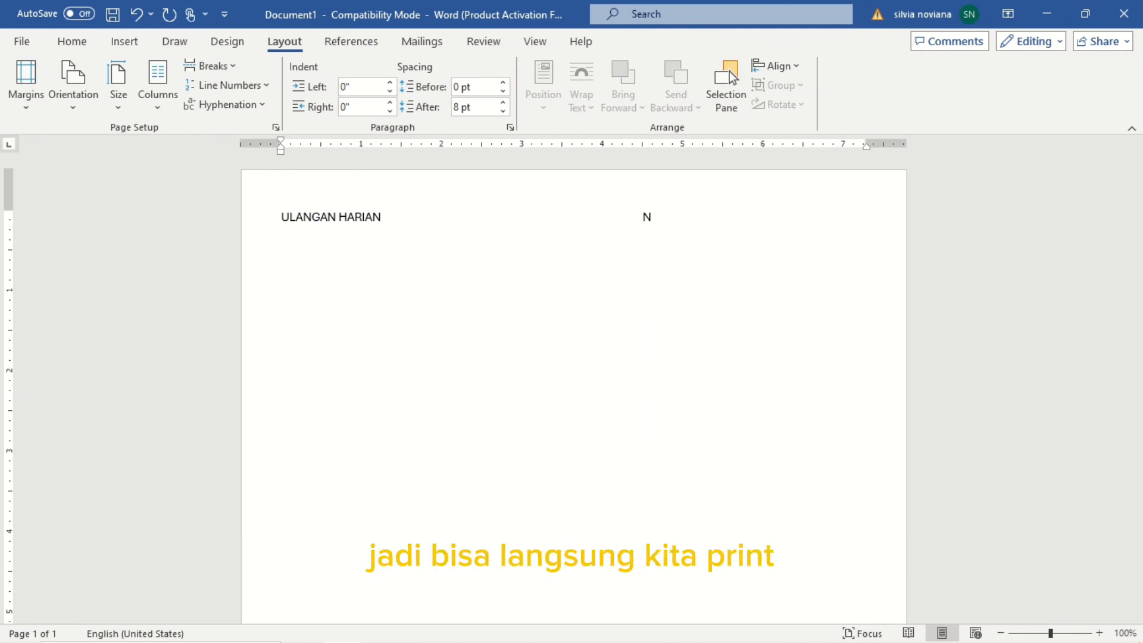
pyautogui.write('ama')
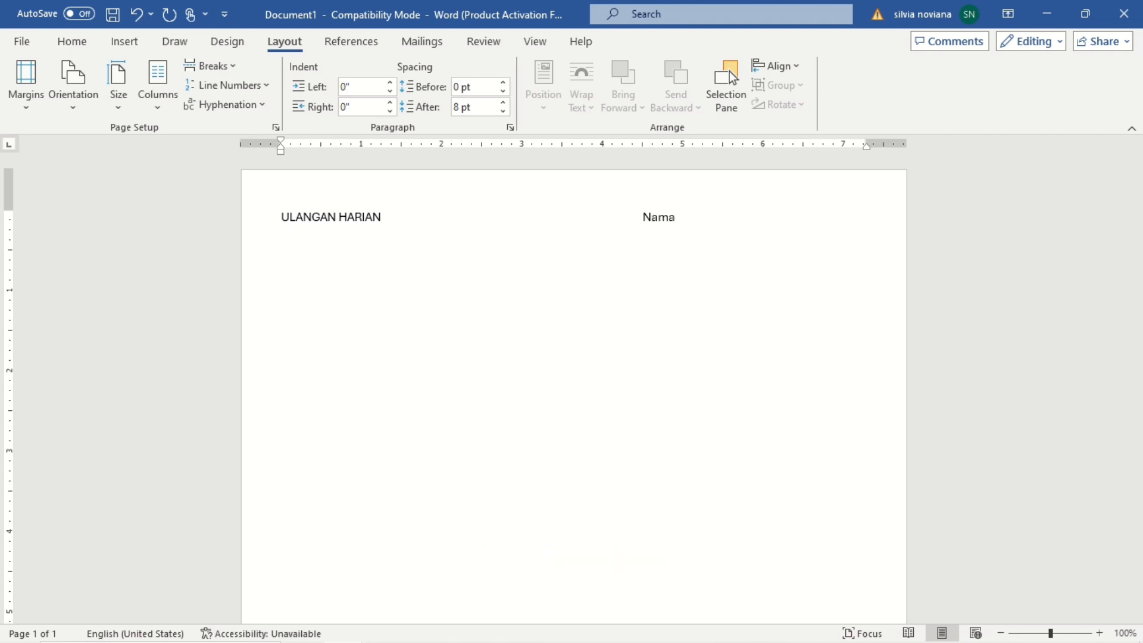
pyautogui.write(':__________________________ ')
# - Add a second line reading BAB 1 KELOMPOK SOSIAL, with "Kelas:" and an underscore blank aligned under Nama
pyautogui.write('BAB 1')
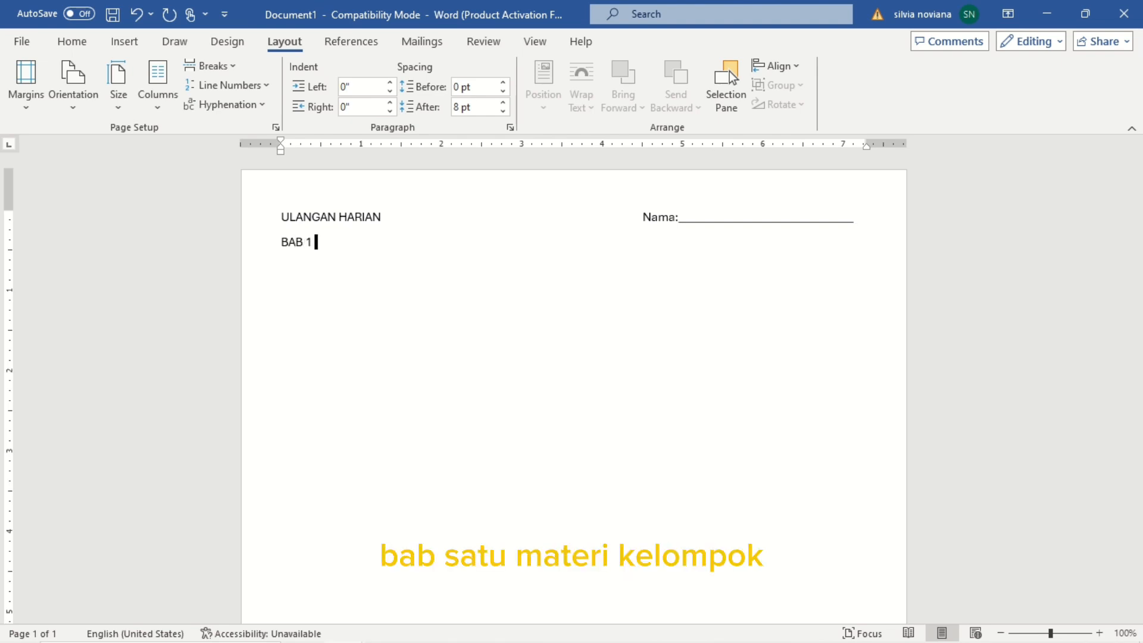
pyautogui.write(' KELOMPO')
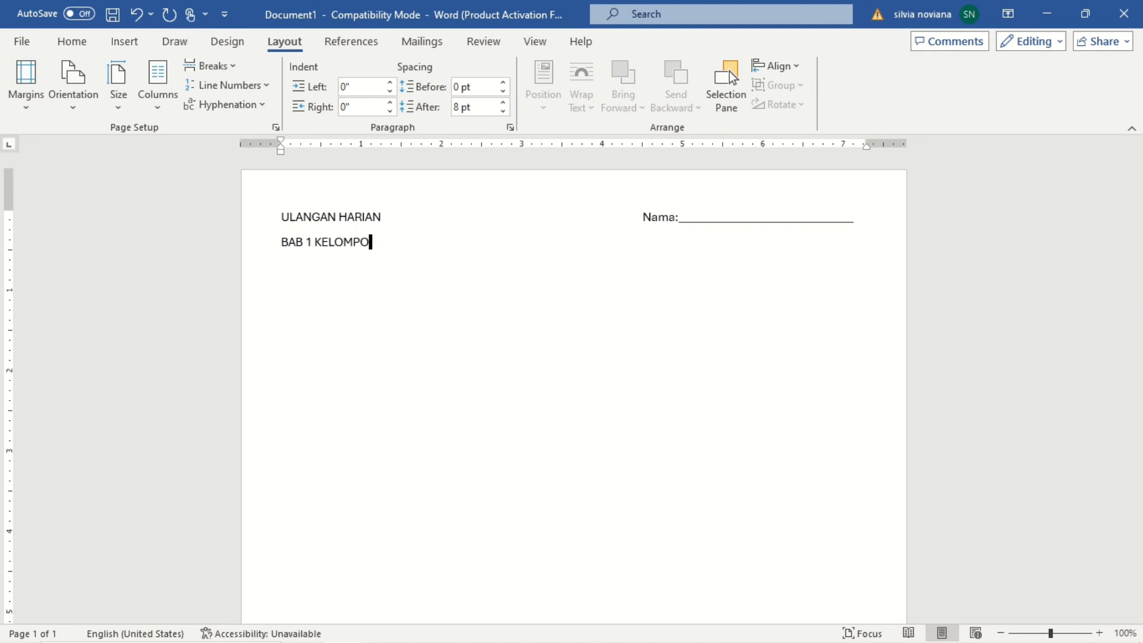
pyautogui.write('K SOSIAL')
pyautogui.press('Tab')
pyautogui.press('Tab')
pyautogui.press('Tab')
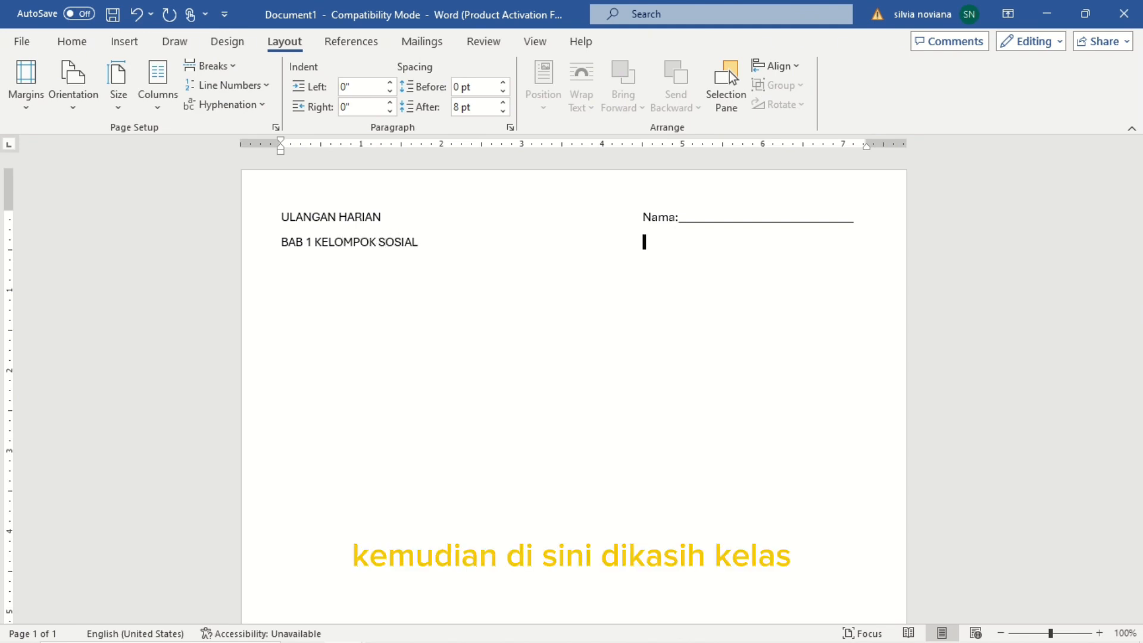
pyautogui.write('Kelas')
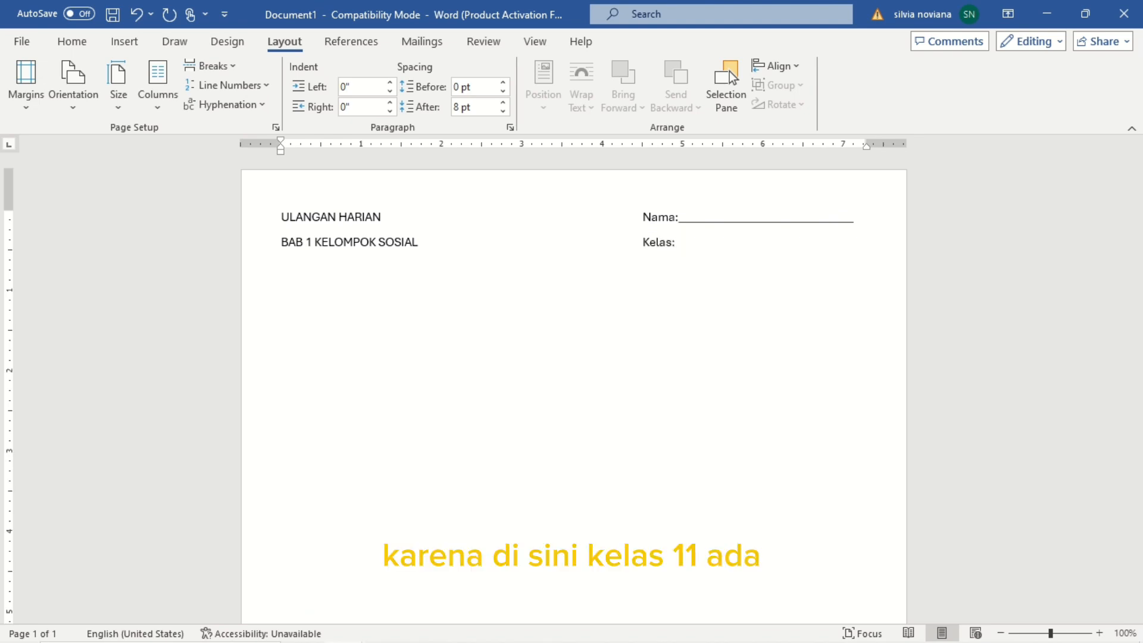
pyautogui.write(':_')
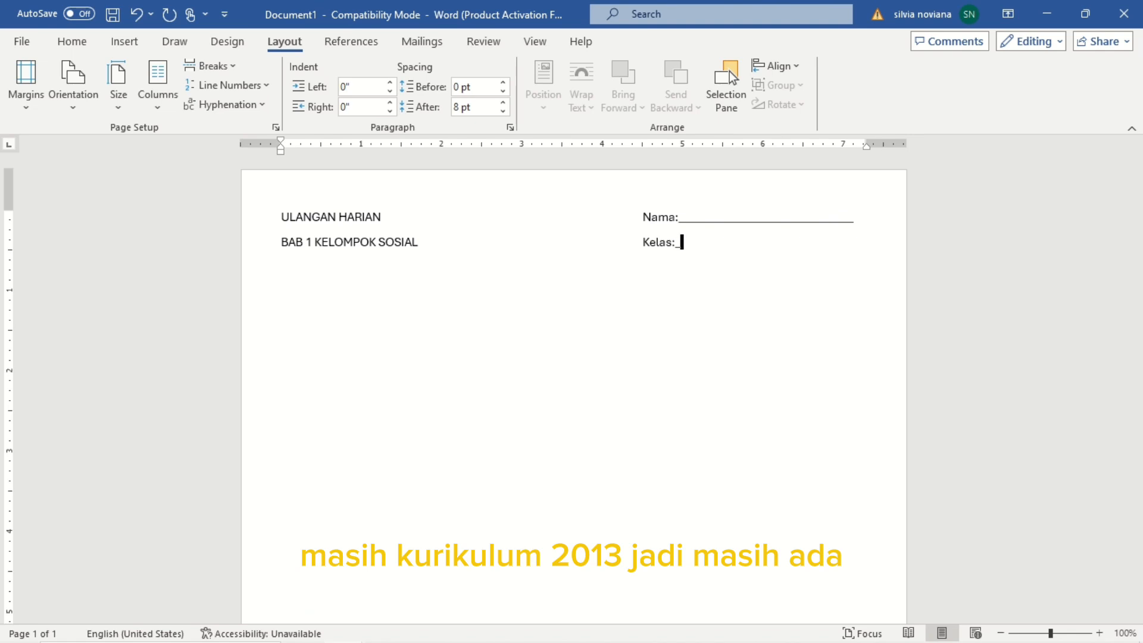
pyautogui.write('_______________________')
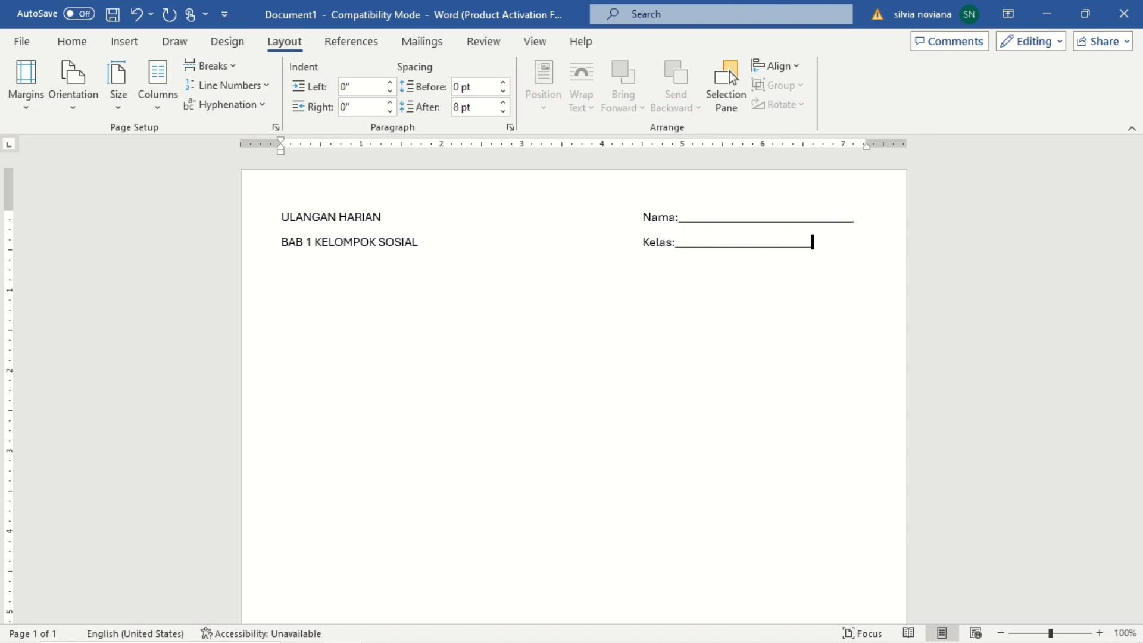
pyautogui.write('________')
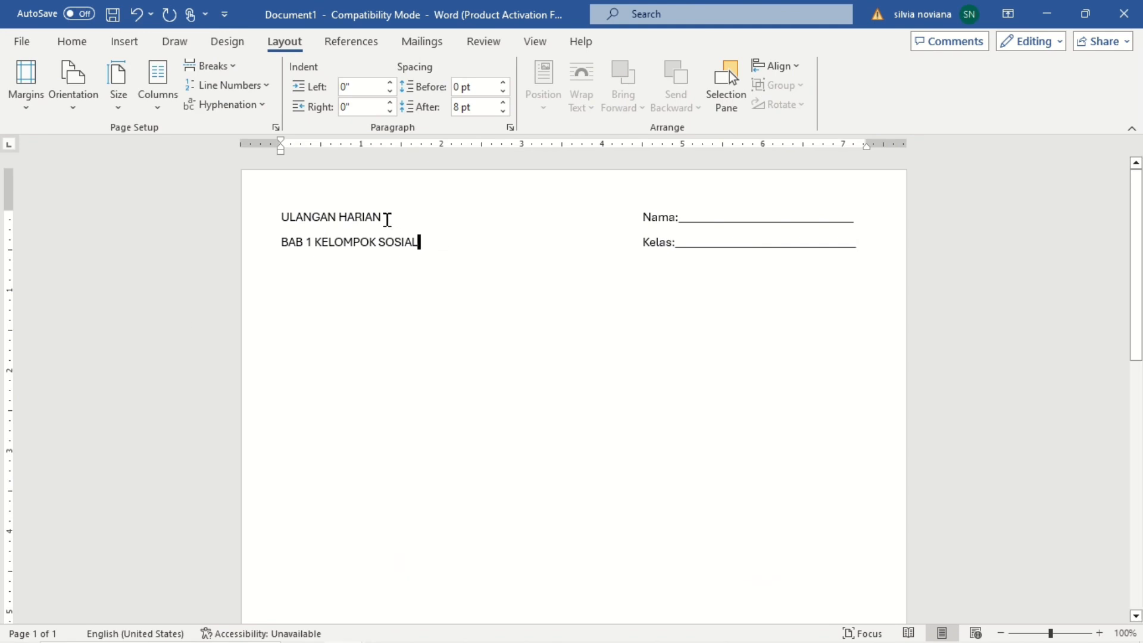
# - Make the ULANGAN HARIAN heading bold and set its font size to 12
pyautogui.moveTo(387, 219); pyautogui.dragTo(262, 219)
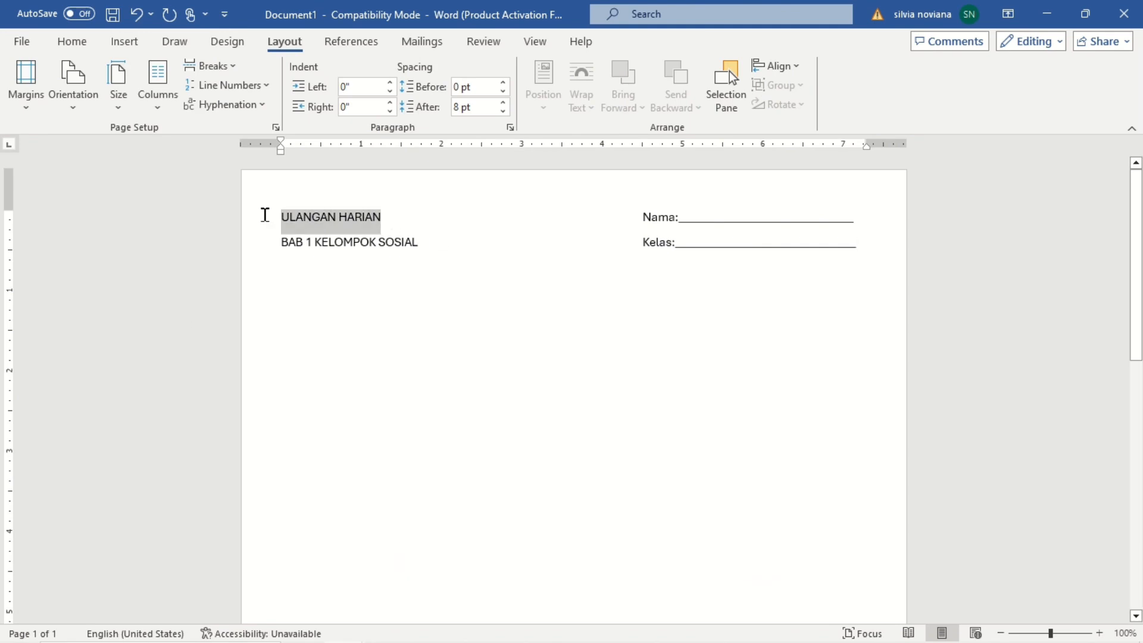
pyautogui.click(72, 41)
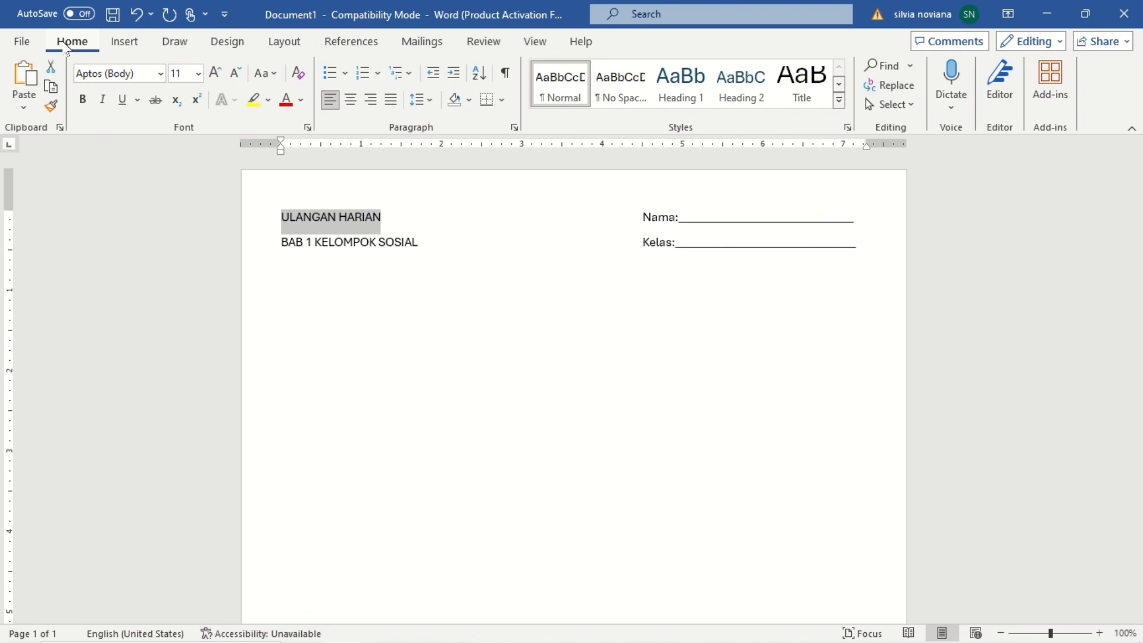
pyautogui.click(82, 99)
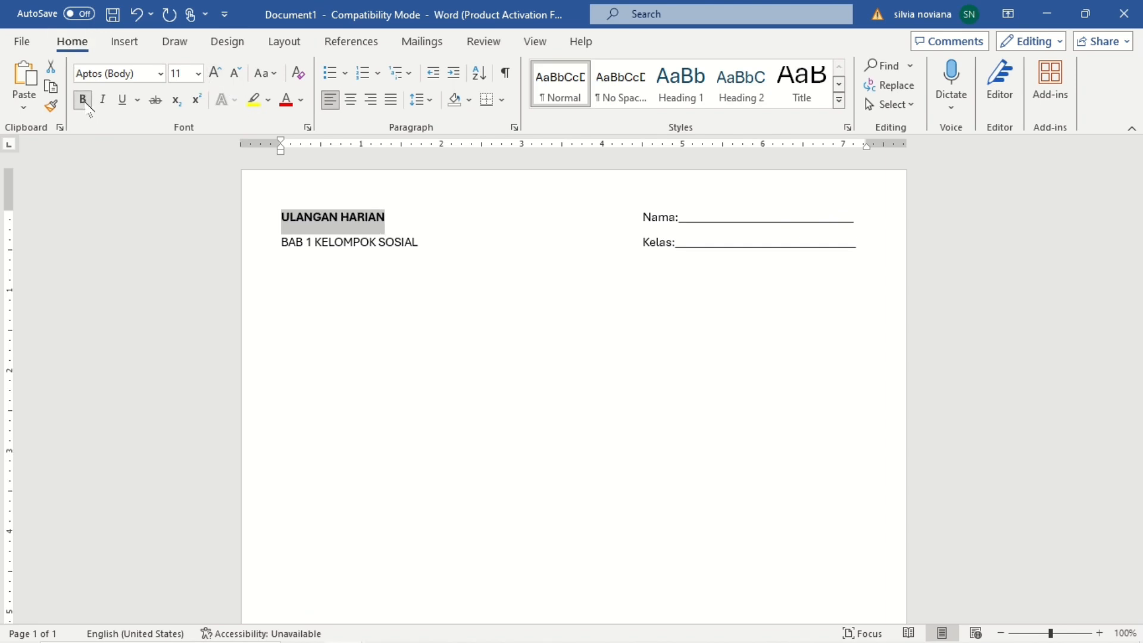
pyautogui.click(215, 73)
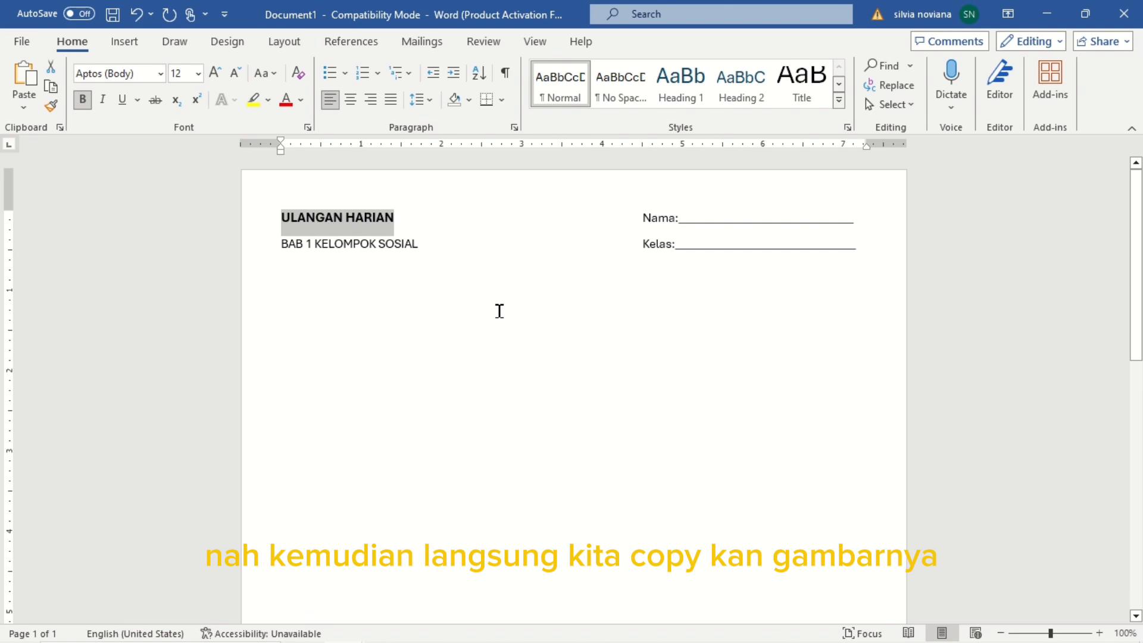
# - Paste the copied crossword grid on a new line below the Kelas line
pyautogui.click(860, 256)
pyautogui.press('Return')
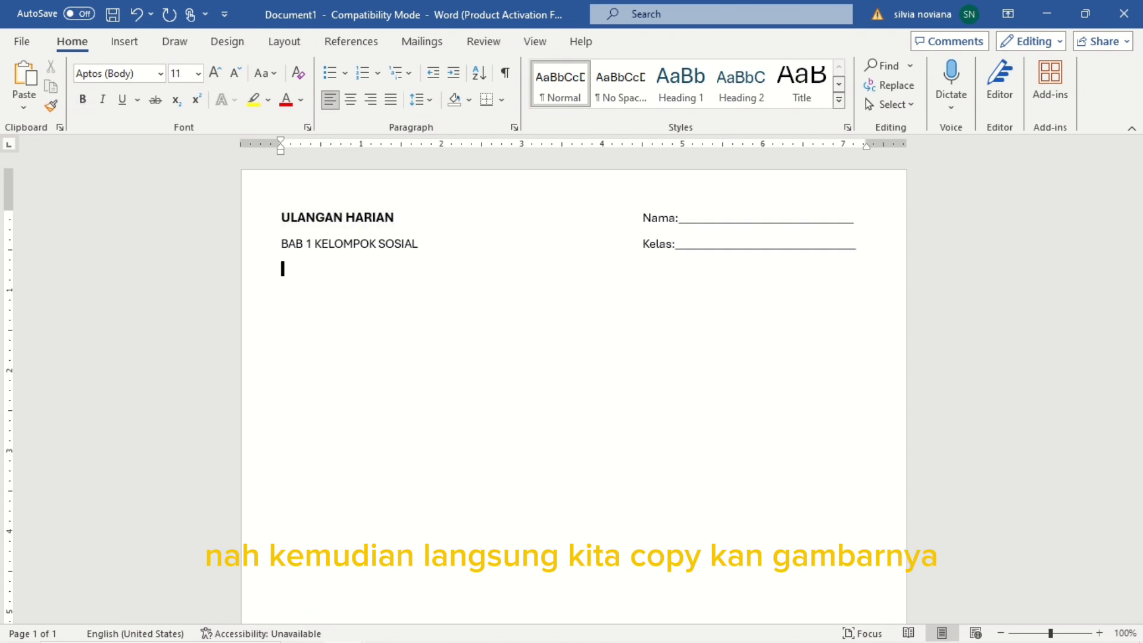
pyautogui.hotkey('ctrl', 'v')
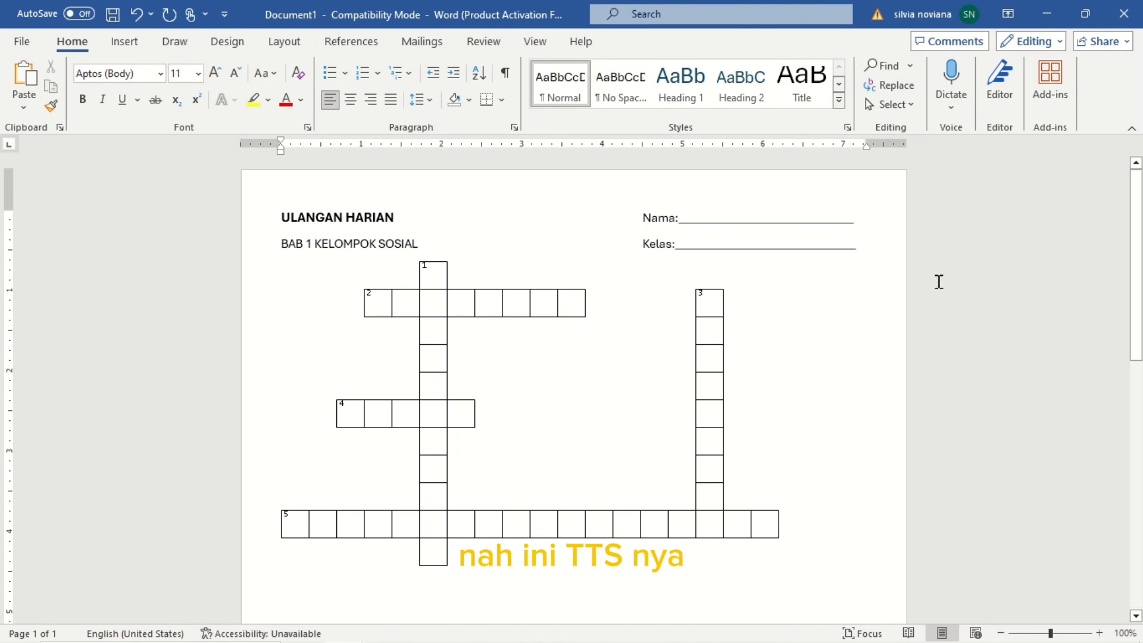
# - Apply a two-column layout to the empty paragraph below the crossword grid
pyautogui.scroll(-2, 780, 559)
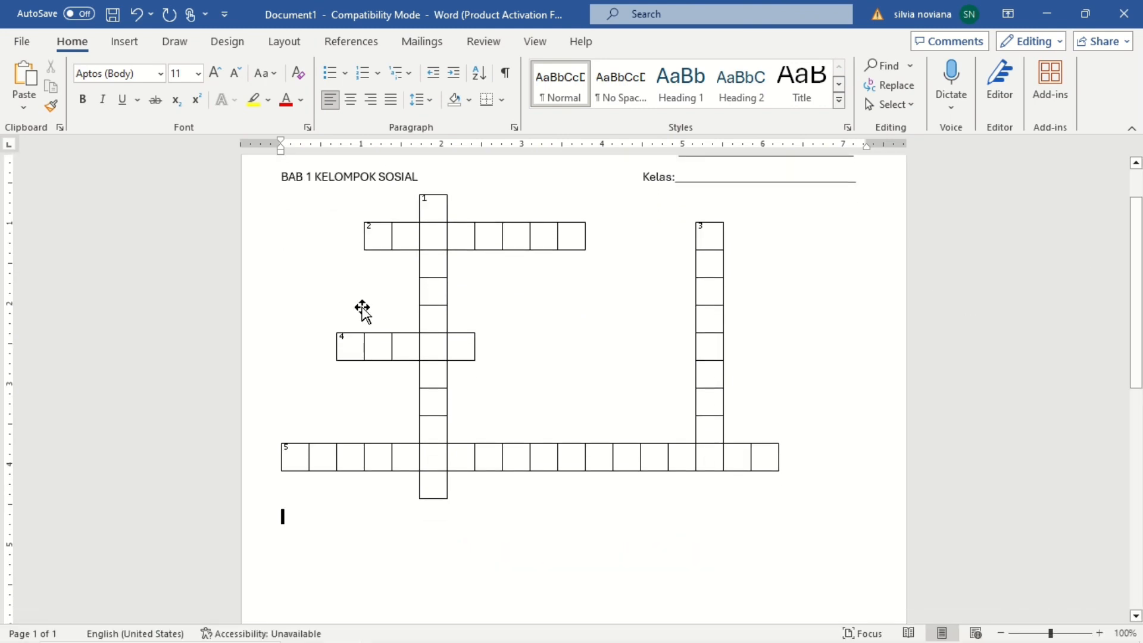
pyautogui.click(284, 41)
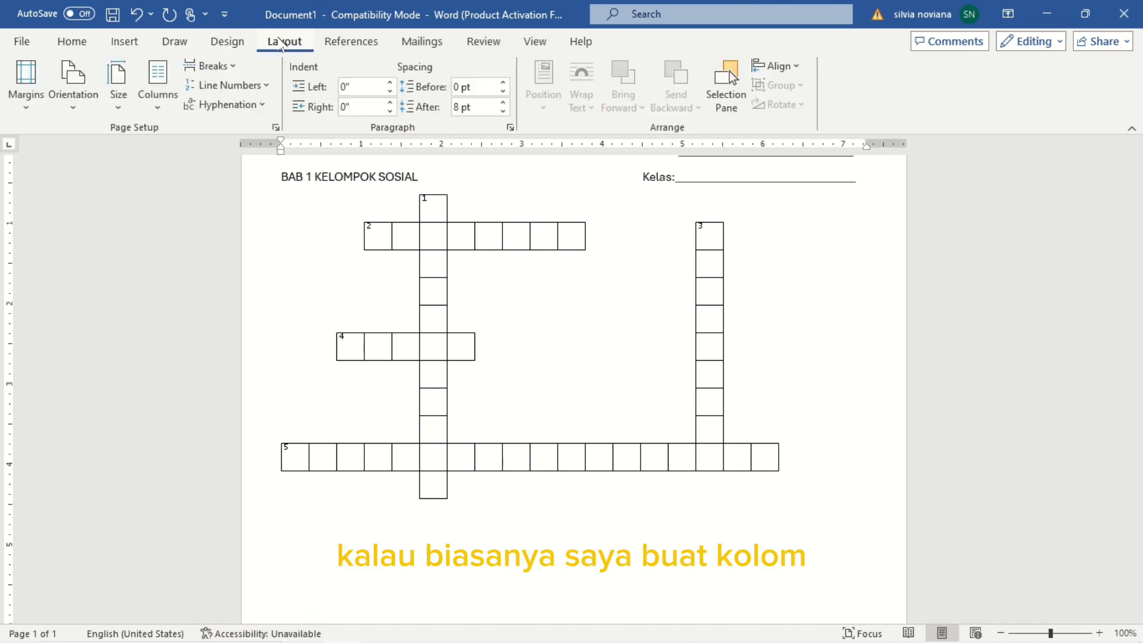
pyautogui.click(162, 98)
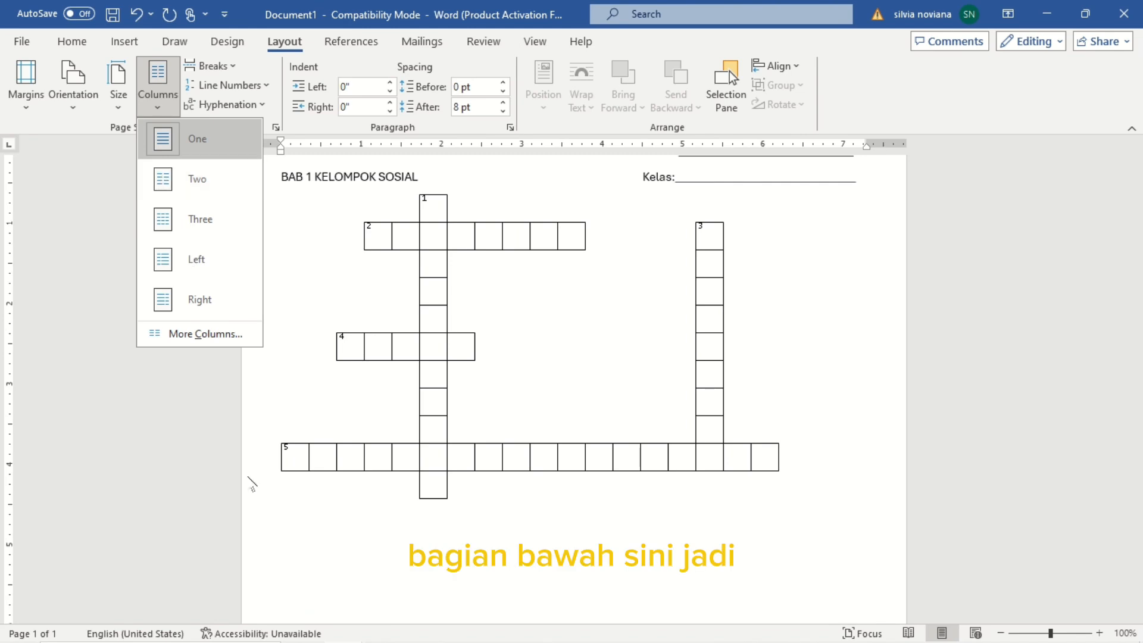
pyautogui.click(327, 529)
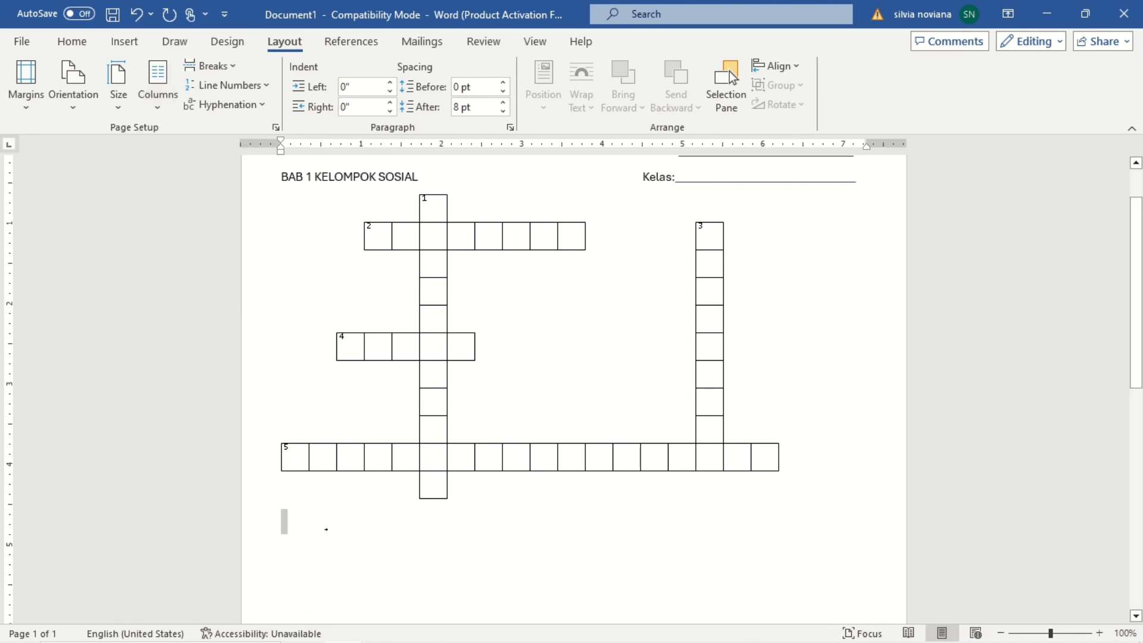
pyautogui.click(169, 110)
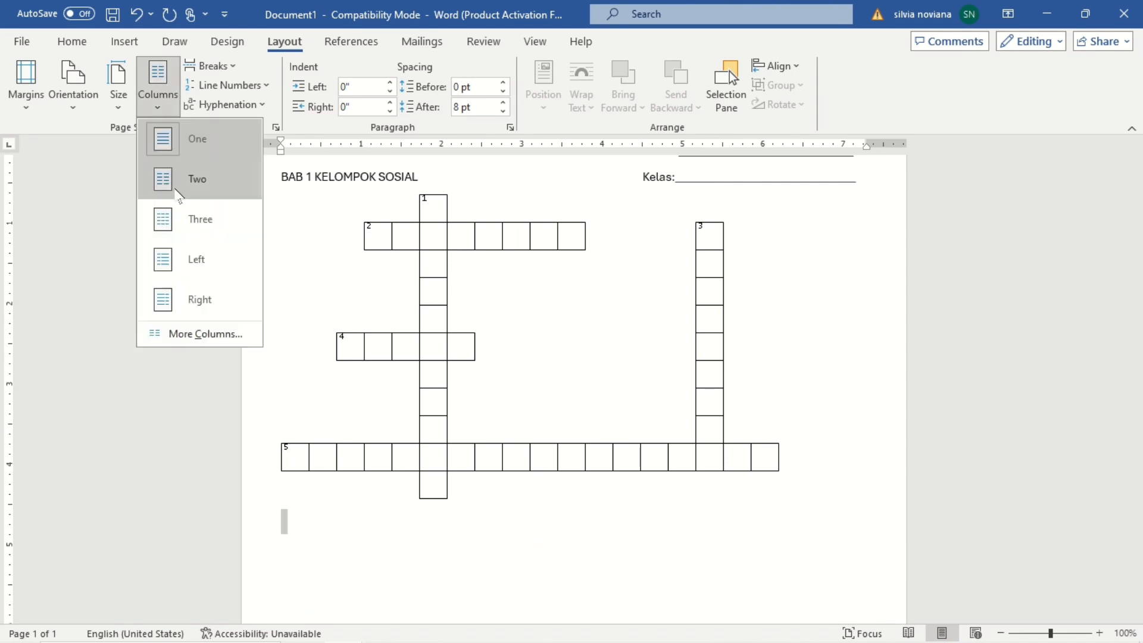
pyautogui.click(178, 192)
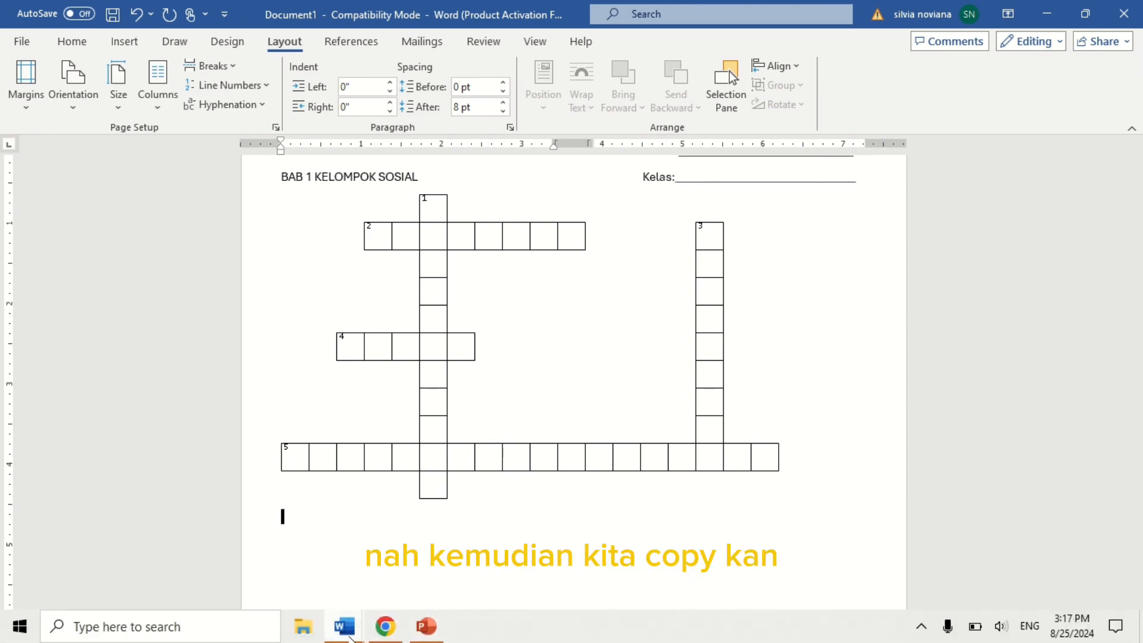
# - Copy the ACROSS heading with numbers 2, 4 and 5 from the converted puzzle document and paste it below the grid in Document1
pyautogui.moveTo(352, 637)
pyautogui.click(539, 557)
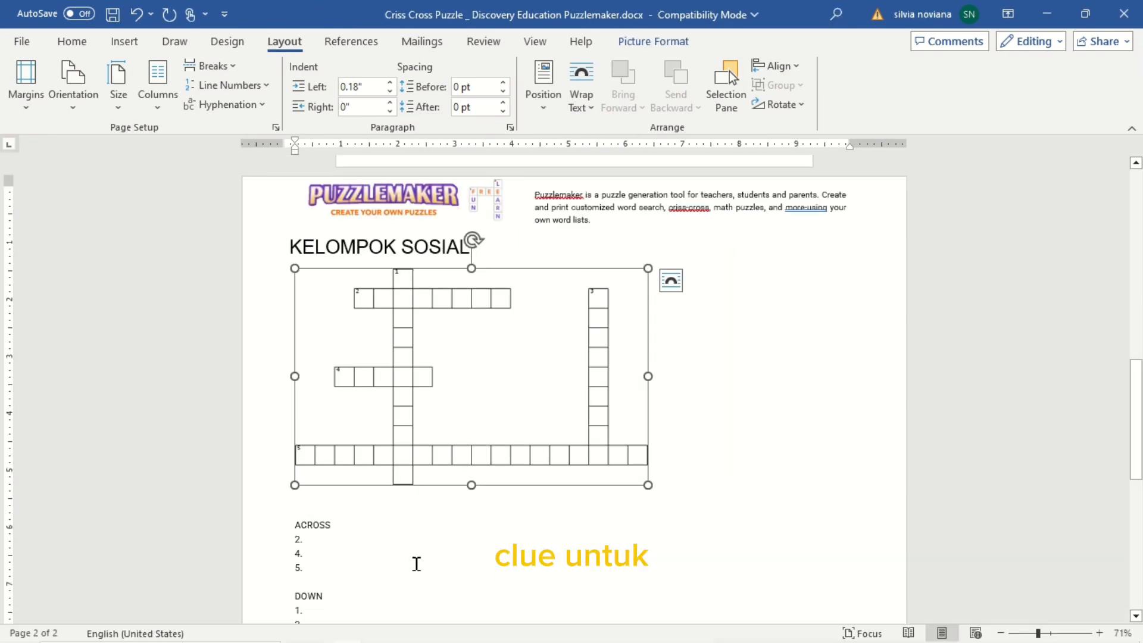
pyautogui.moveTo(286, 529); pyautogui.dragTo(301, 567)
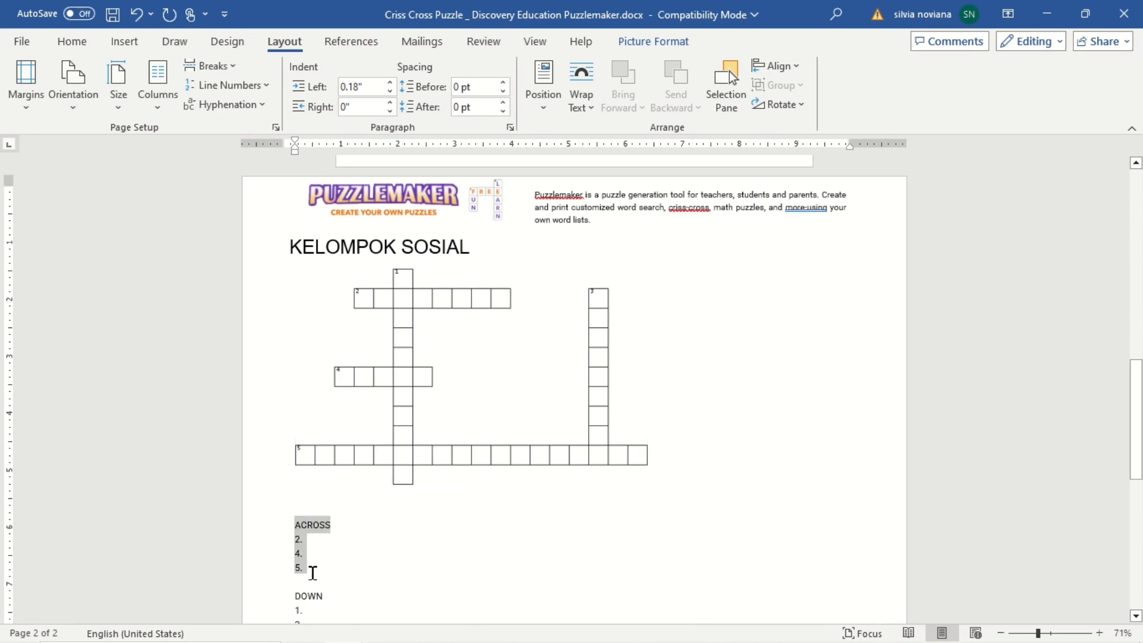
pyautogui.rightClick(299, 569)
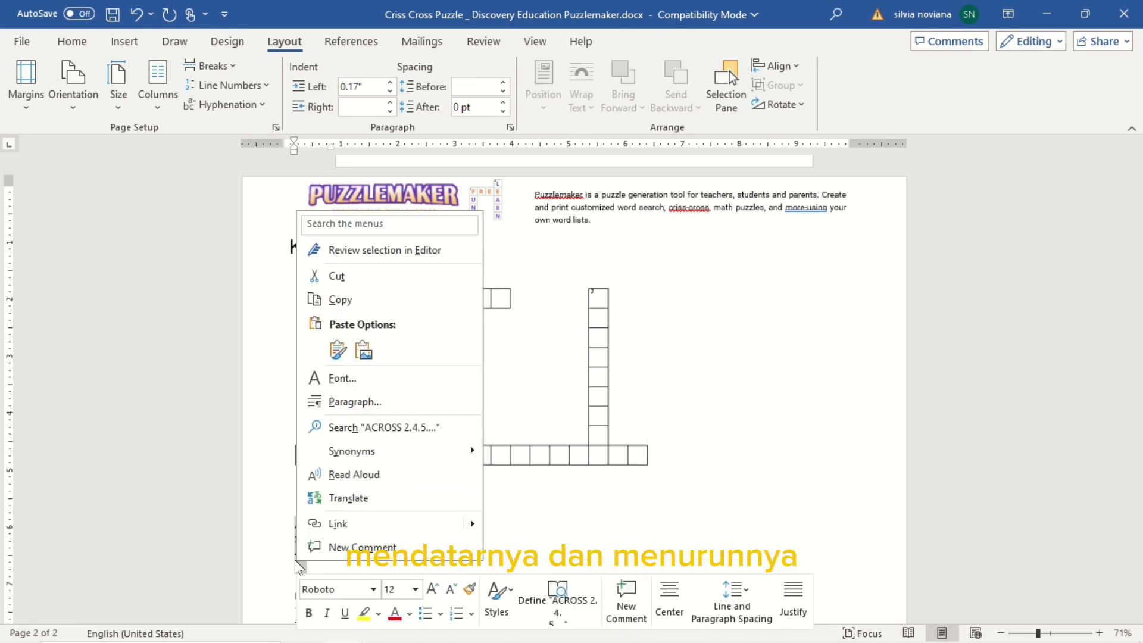
pyautogui.click(375, 299)
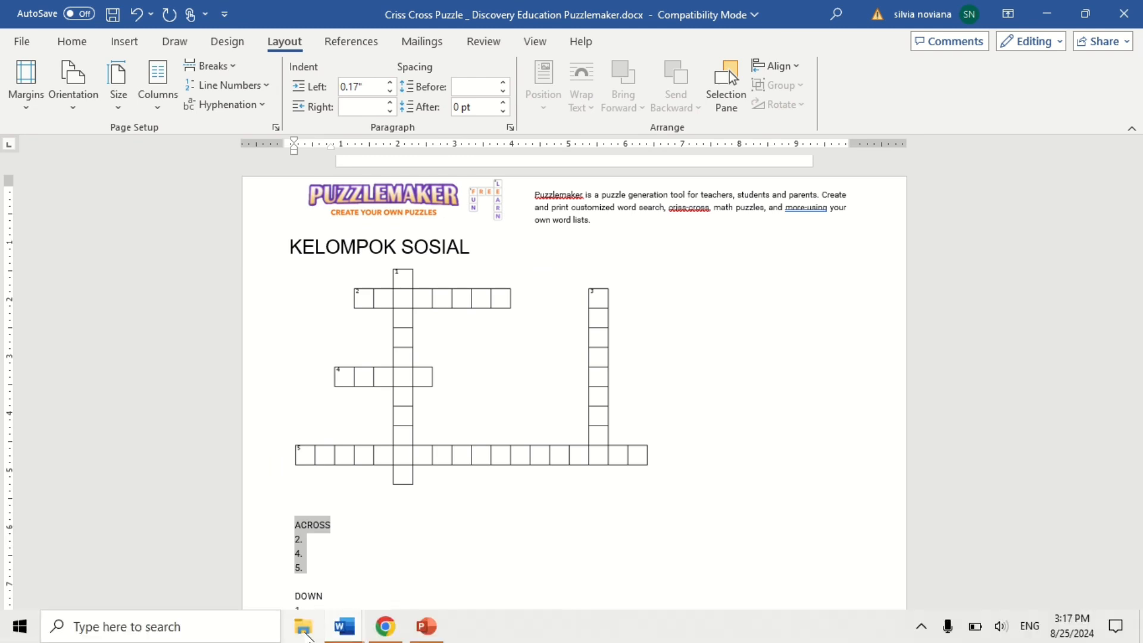
pyautogui.click(345, 626)
pyautogui.click(353, 540)
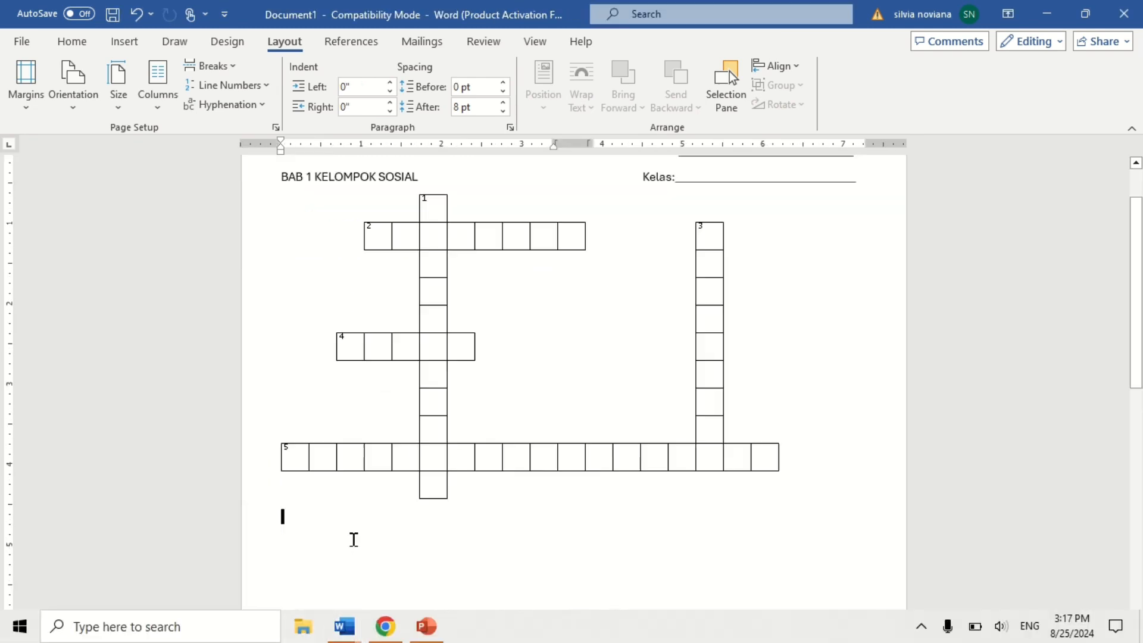
pyautogui.hotkey('ctrl', 'v')
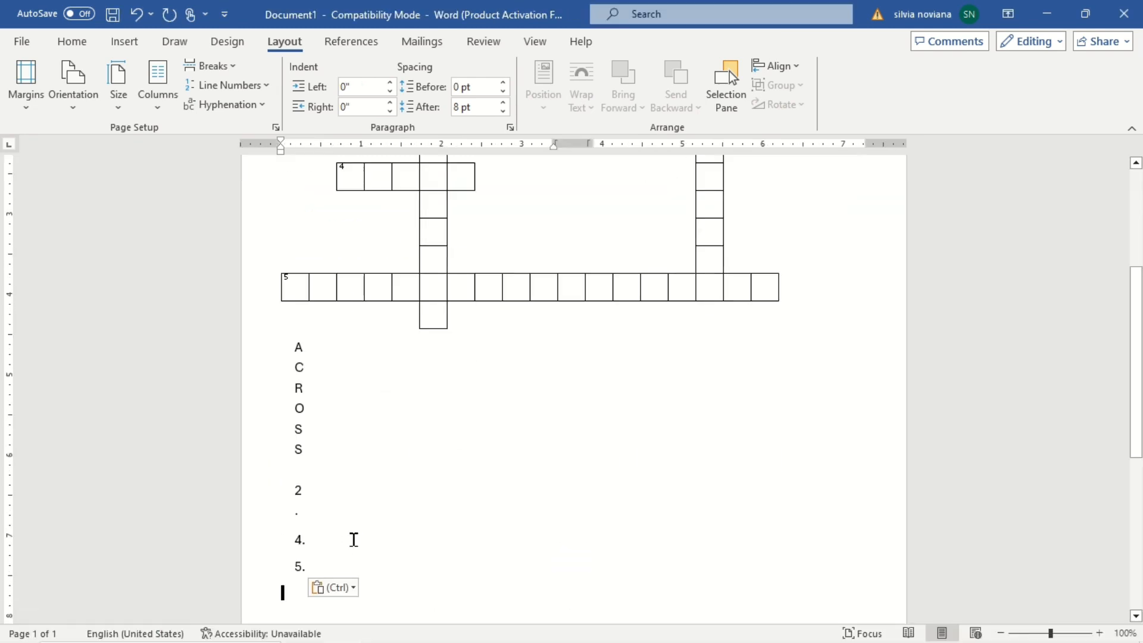
# - Delete the pasted ACROSS list below the crossword grid
pyautogui.click(324, 389)
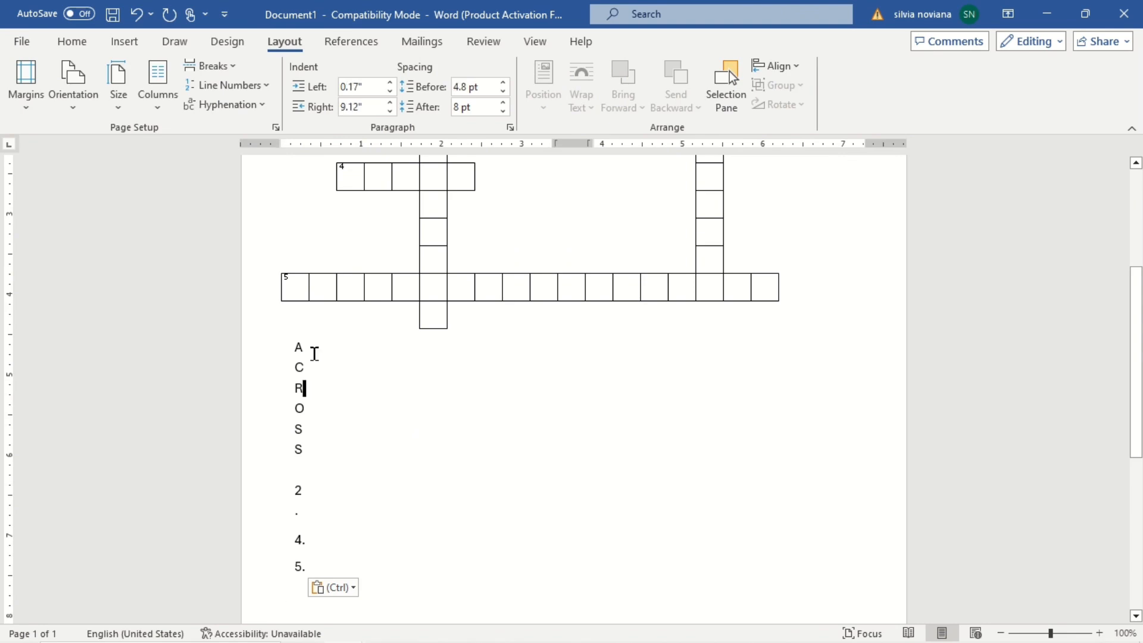
pyautogui.moveTo(314, 564); pyautogui.dragTo(305, 372)
pyautogui.press('BackSpace')
pyautogui.press('BackSpace')
pyautogui.press('BackSpace')
pyautogui.press('BackSpace')
pyautogui.press('BackSpace')
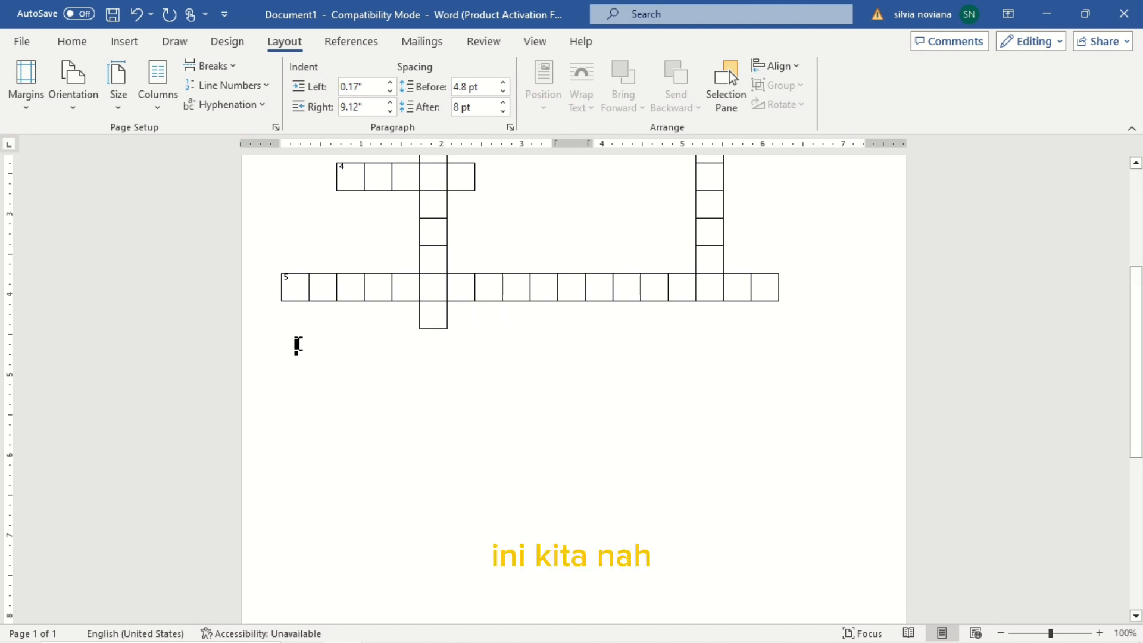
# - Try pasting the copied ACROSS list below the grid again, and undo the paste
pyautogui.rightClick(300, 346)
pyautogui.click(440, 134)
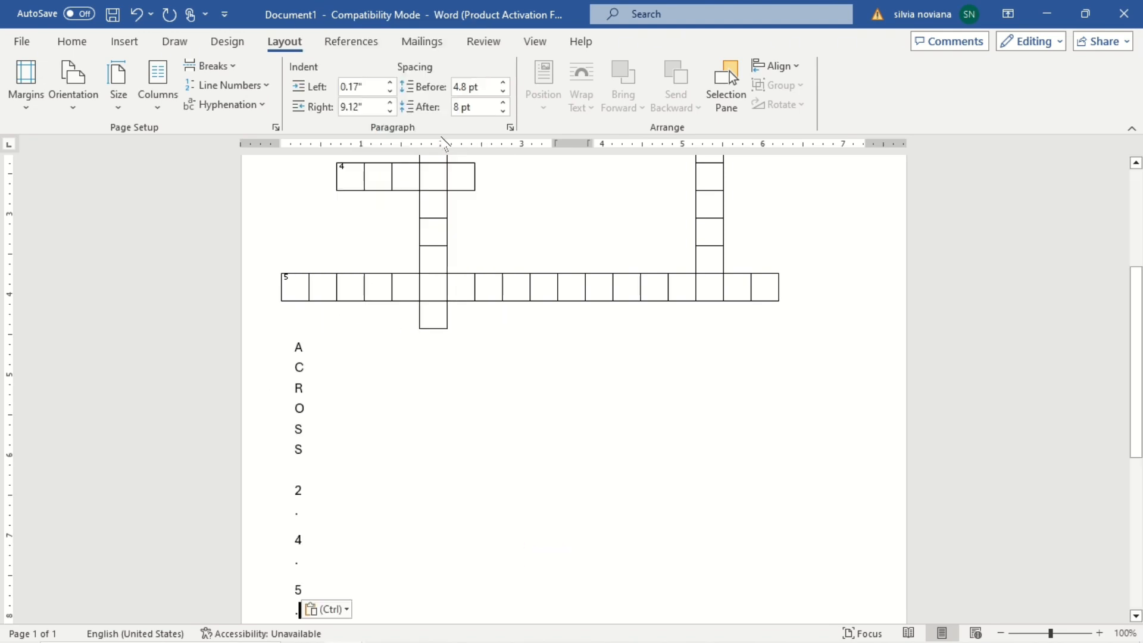
pyautogui.click(137, 15)
# - Copy the ACROSS heading and its numbers 2, 4 and 5 from the Criss Cross Puzzle document and return to Document1
pyautogui.moveTo(381, 641)
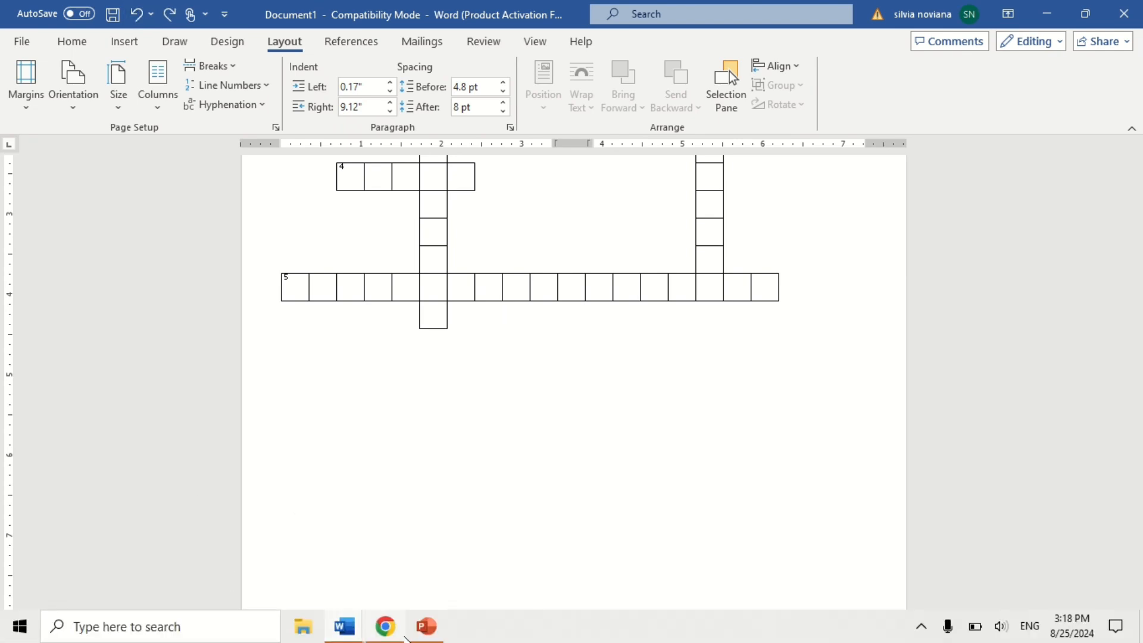
pyautogui.click(524, 582)
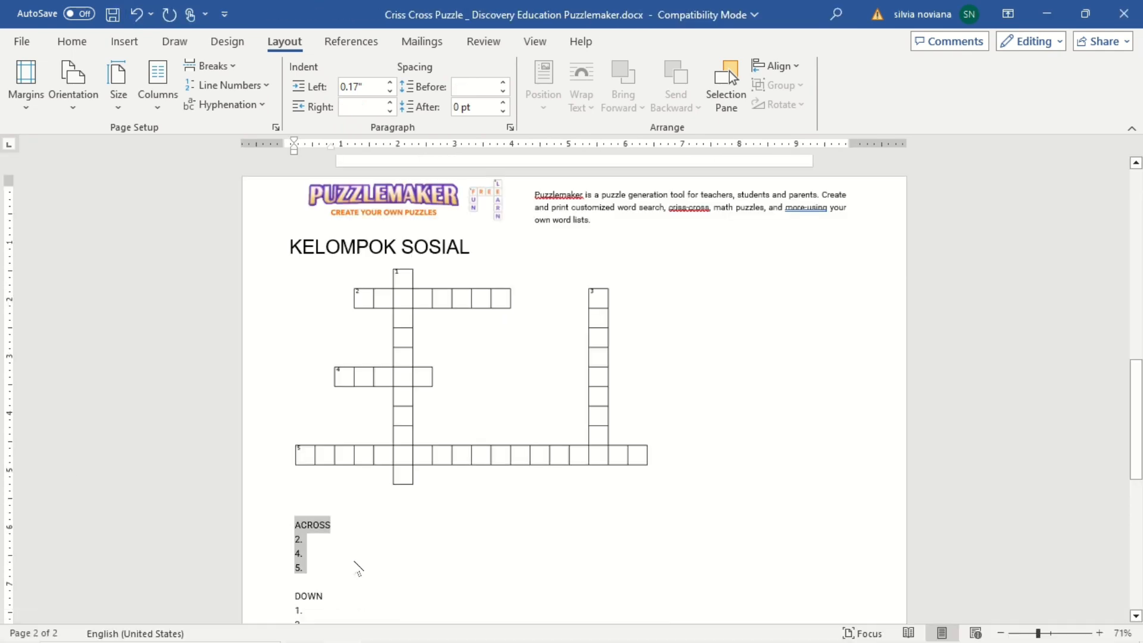
pyautogui.rightClick(300, 538)
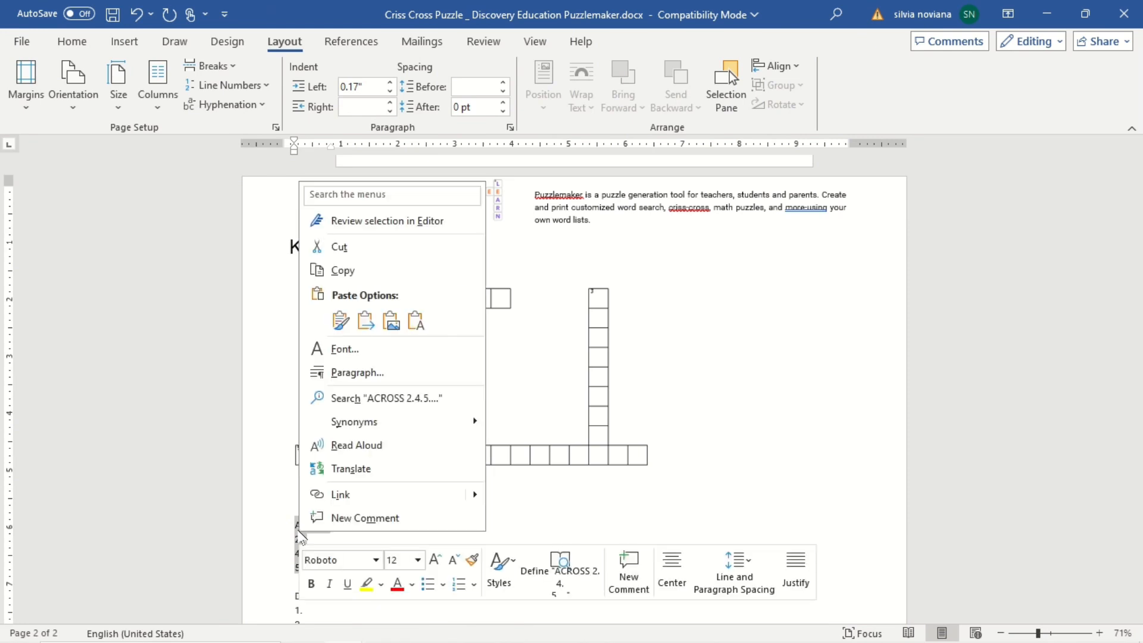
pyautogui.click(352, 270)
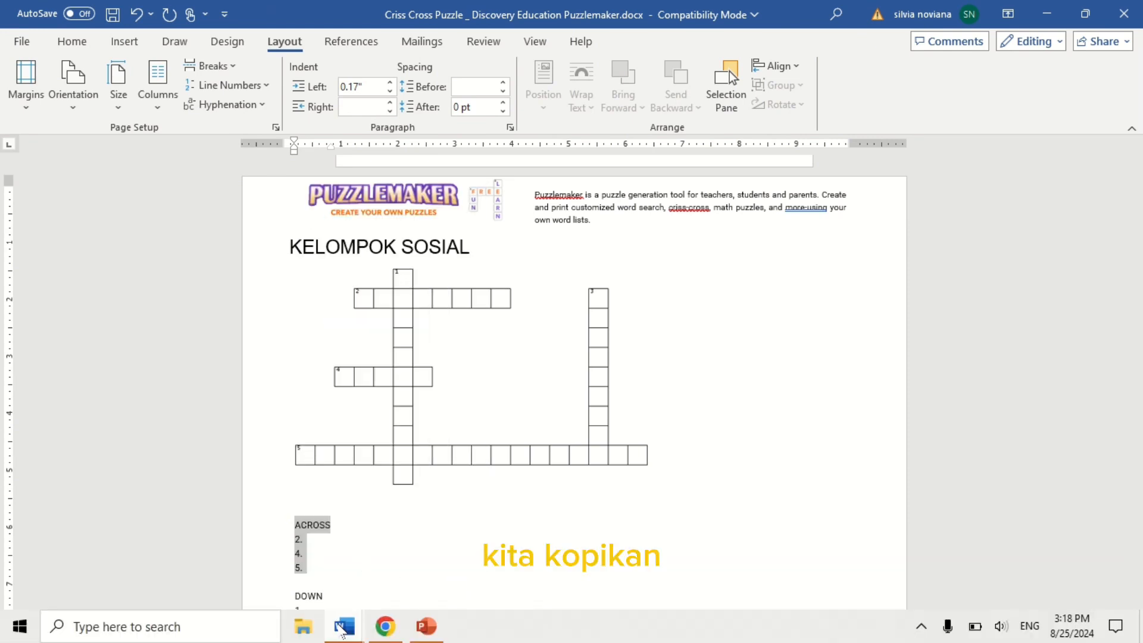
pyautogui.moveTo(344, 626)
pyautogui.click(320, 542)
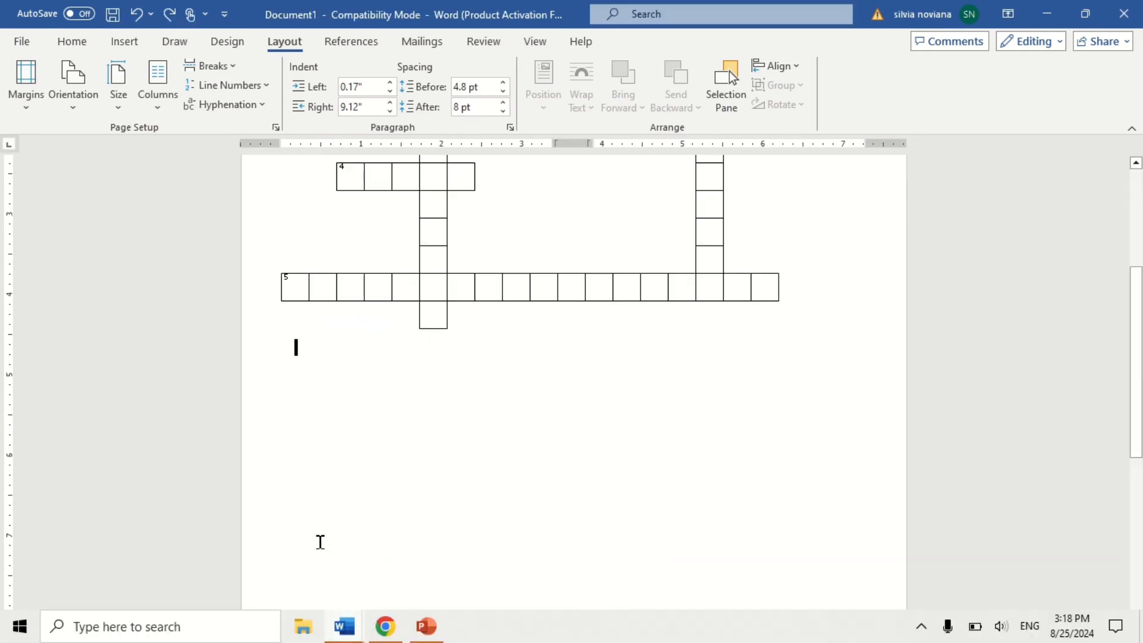
# - Paste the copied ACROSS list as text only on the line below the crossword grid
pyautogui.rightClick(290, 339)
pyautogui.click(266, 400)
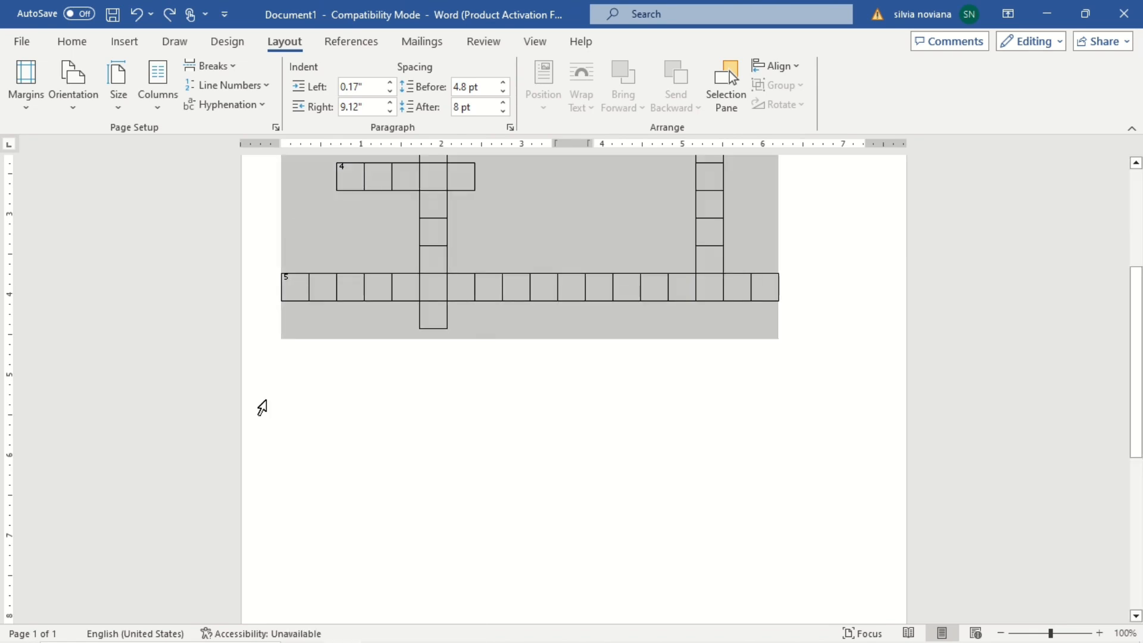
pyautogui.click(294, 378)
pyautogui.rightClick(287, 377)
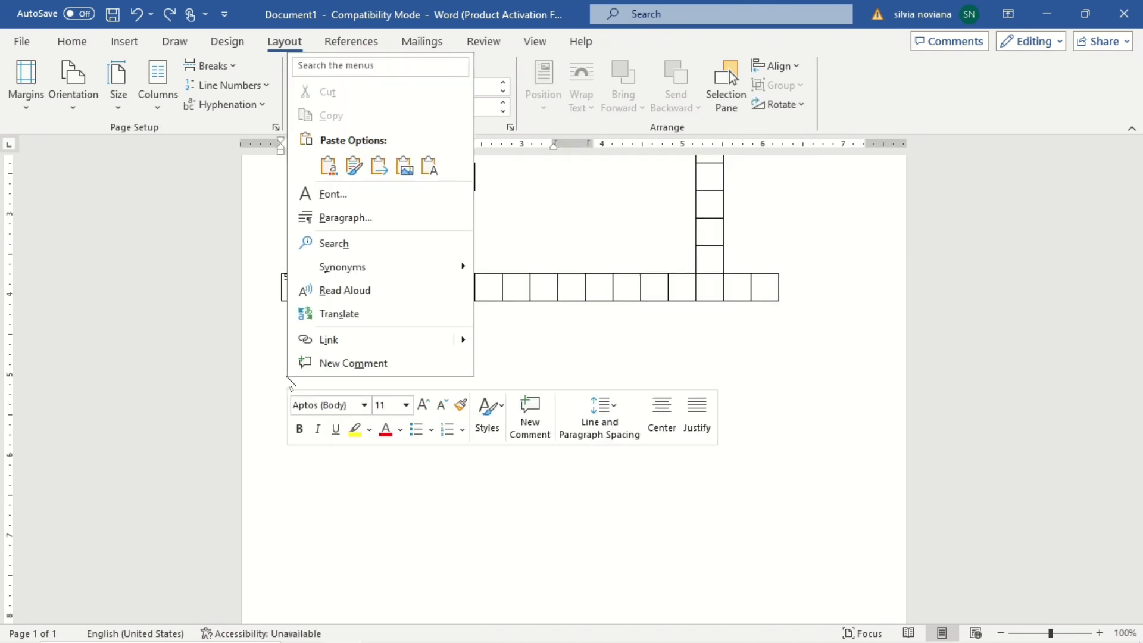
pyautogui.click(431, 165)
pyautogui.hotkey('ctrl', 'v')
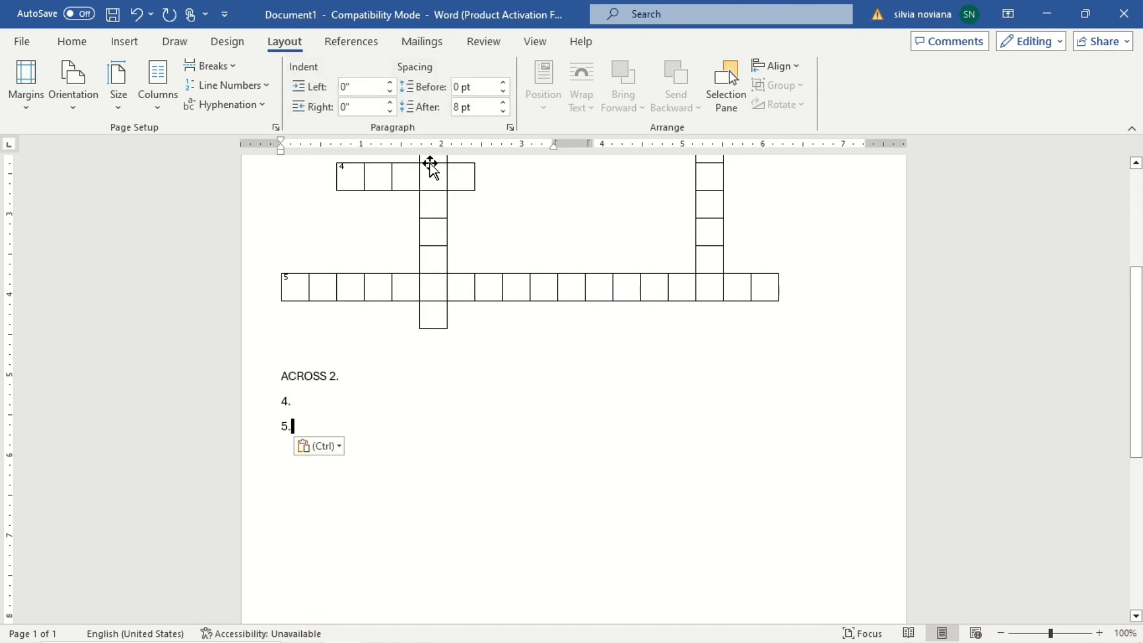
# - Move number 2 onto its own line below the ACROSS heading and replace the heading text with "Mendatar"
pyautogui.click(331, 375)
pyautogui.press('Return')
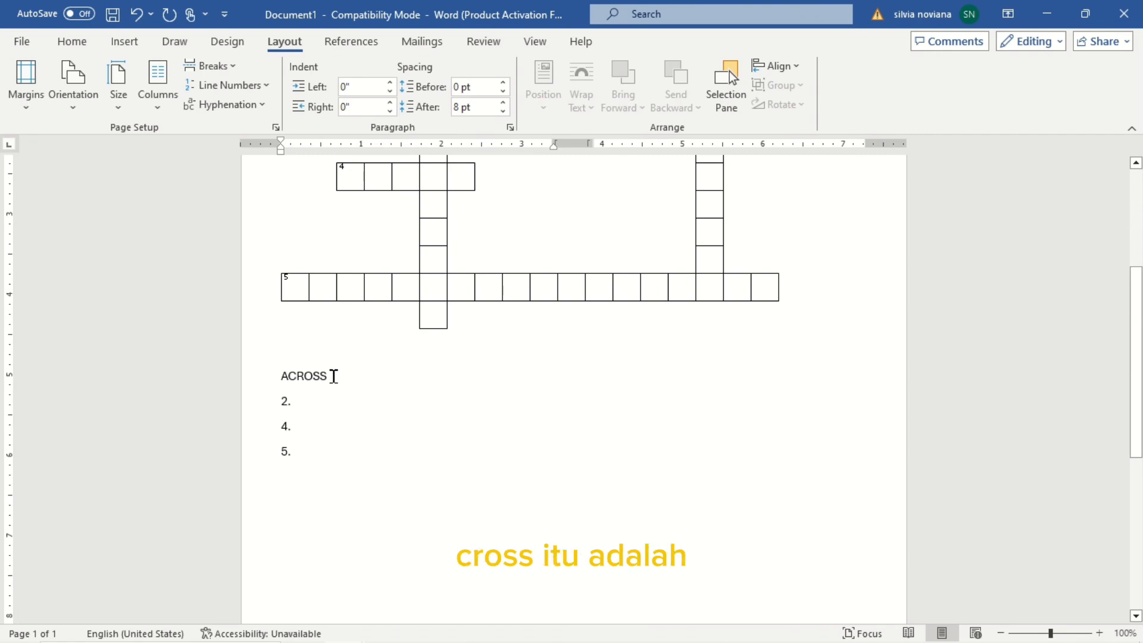
pyautogui.press('BackSpace')
pyautogui.press('BackSpace')
pyautogui.press('BackSpace')
pyautogui.press('BackSpace')
pyautogui.press('BackSpace')
pyautogui.press('BackSpace')
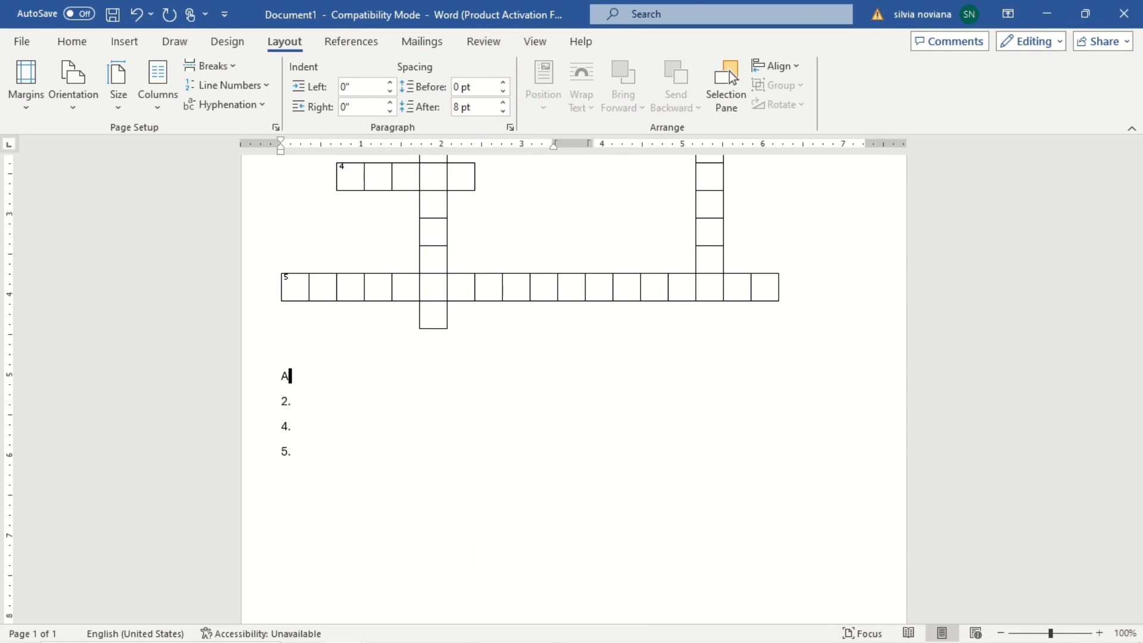
pyautogui.write('Mendatar')
# - Write Mendatar clue 2 as "berciri kelembagaan, jumlah anggota banyak, tidak langgeng"
pyautogui.scroll(-4, 417, 449)
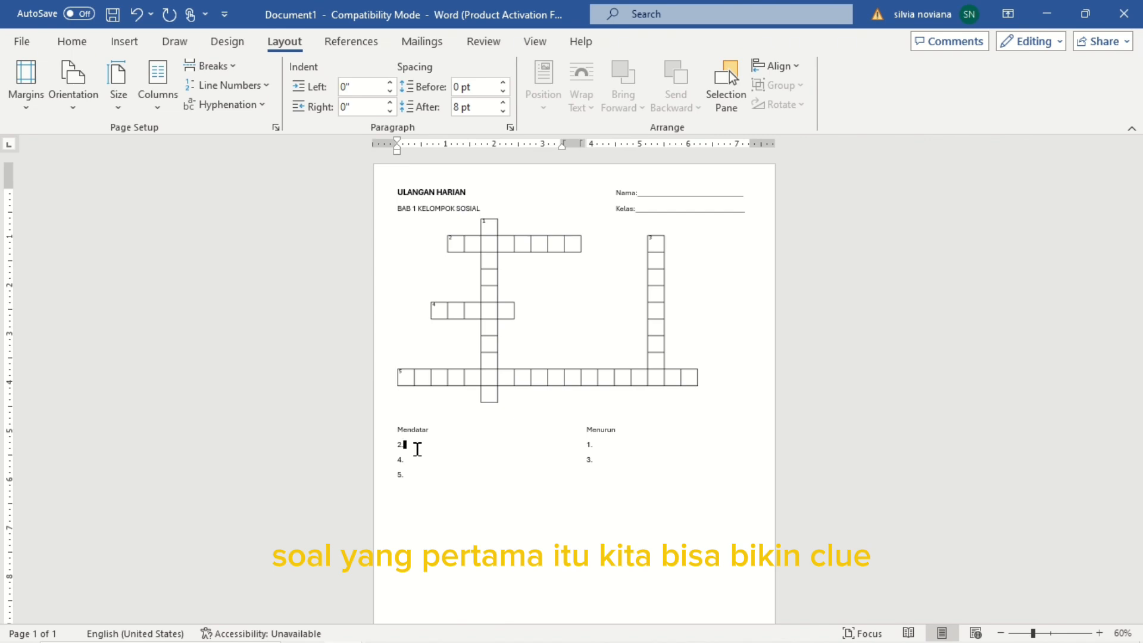
pyautogui.click(417, 449)
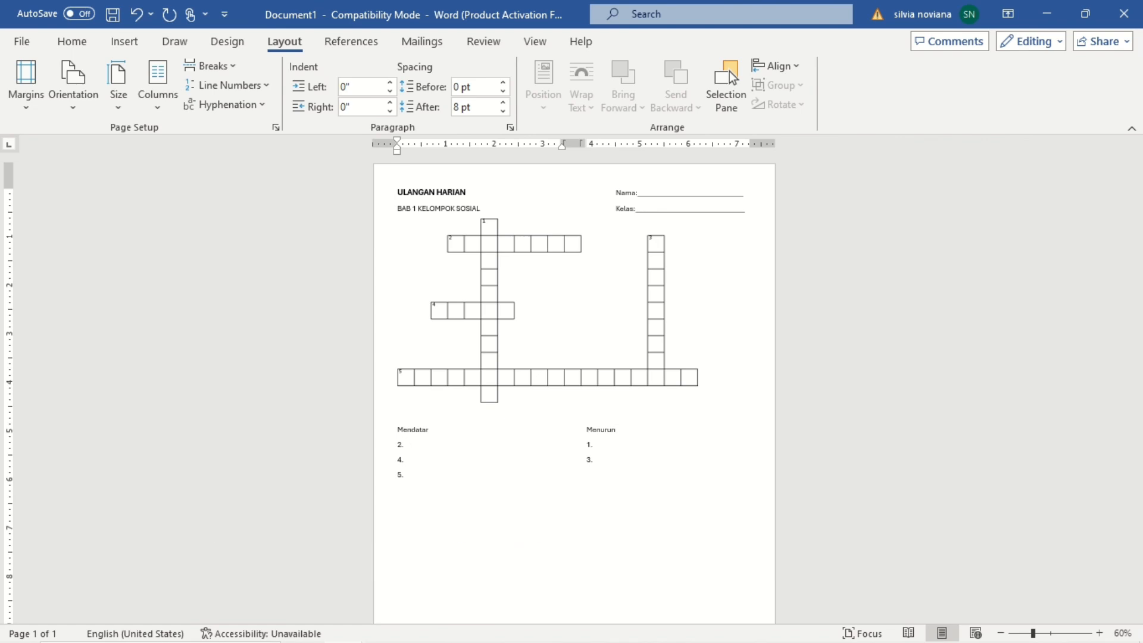
pyautogui.write('ercir')
pyautogui.write('i kelembagaan, juml')
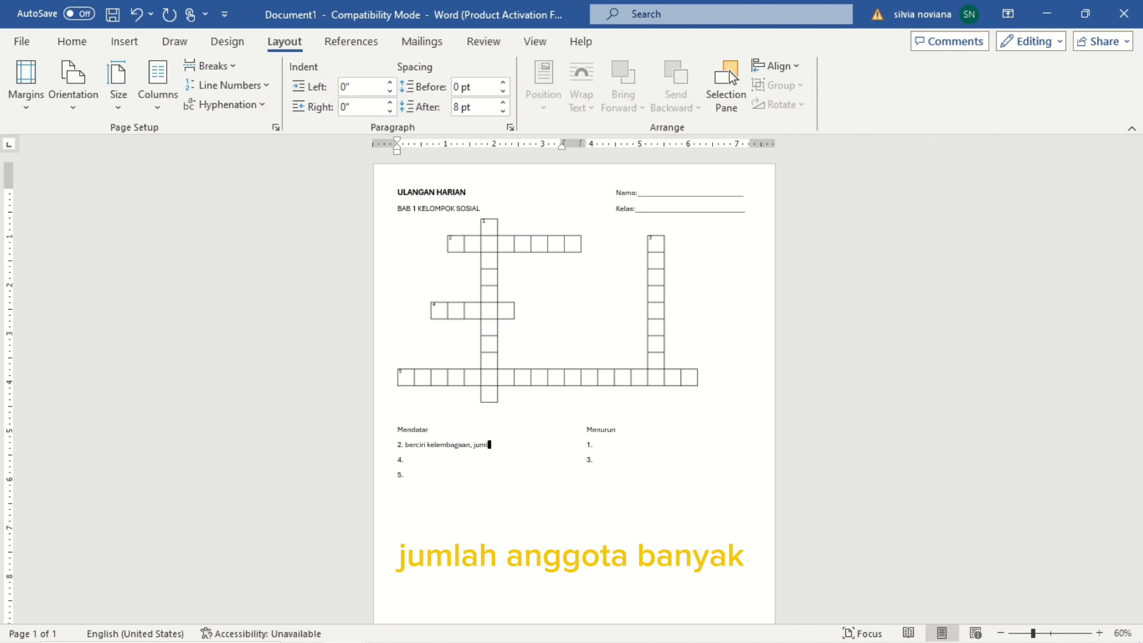
pyautogui.write('ah a')
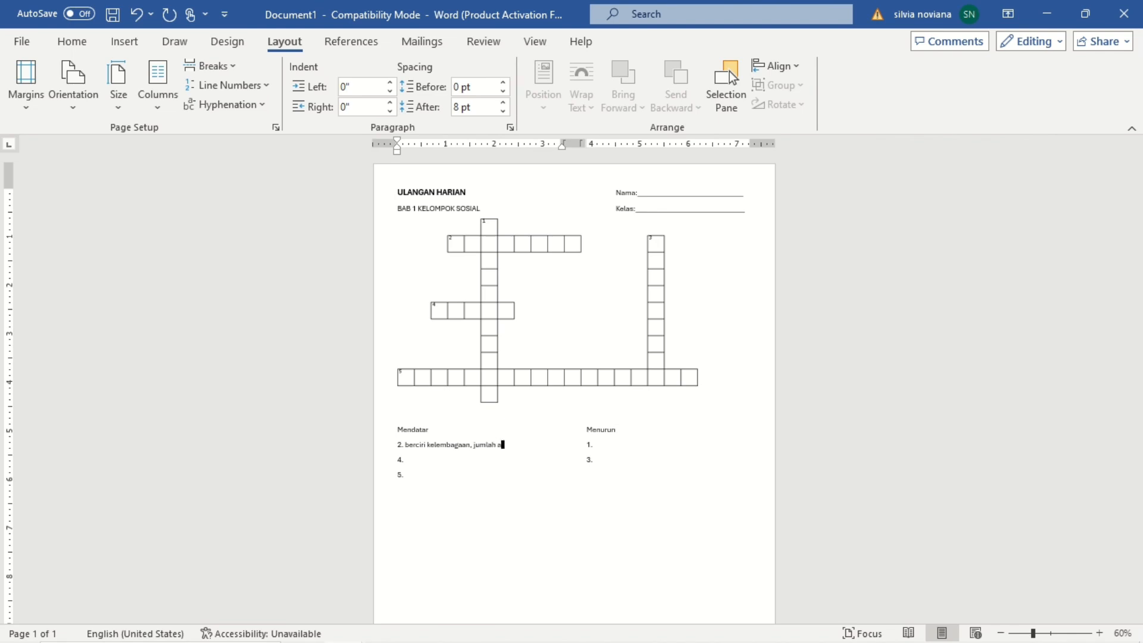
pyautogui.write('nggota banyak,')
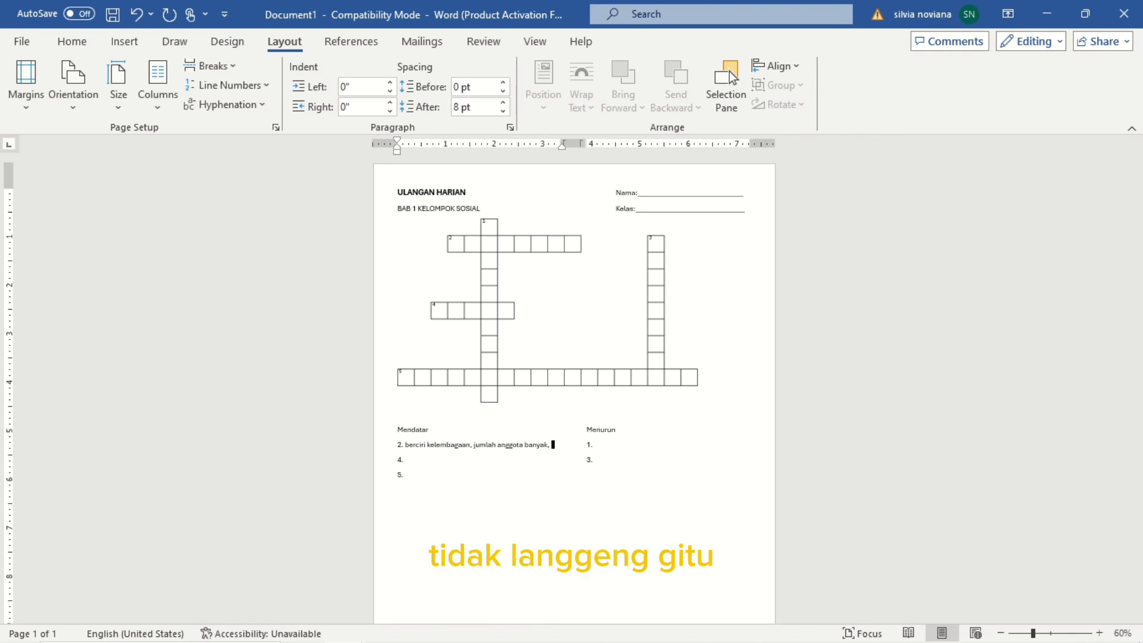
pyautogui.write('tidak ')
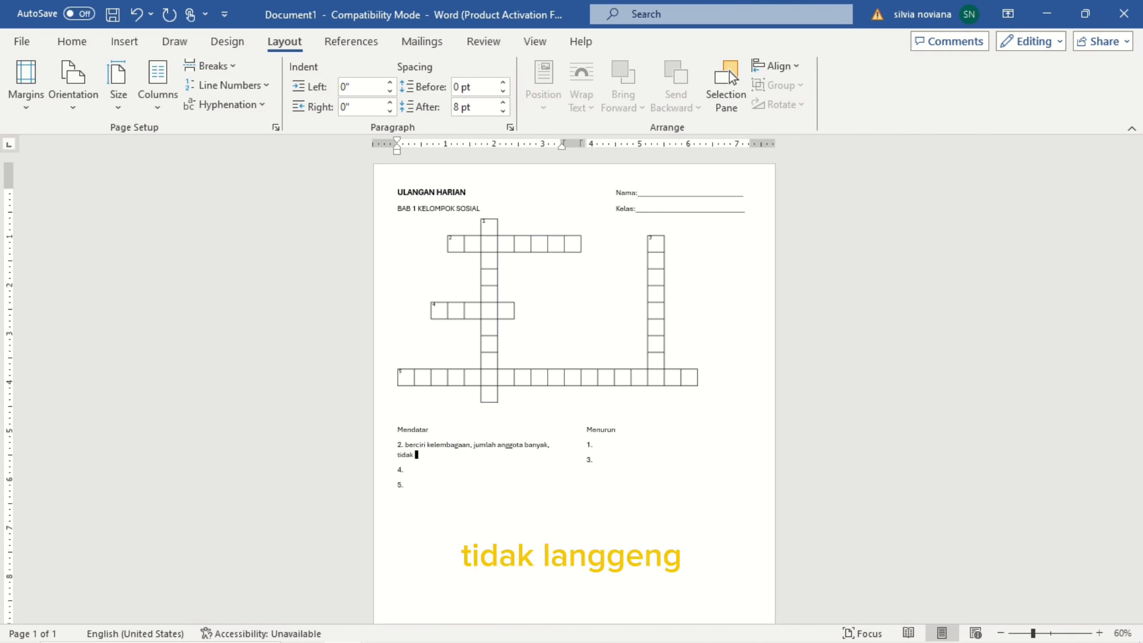
pyautogui.write('langge')
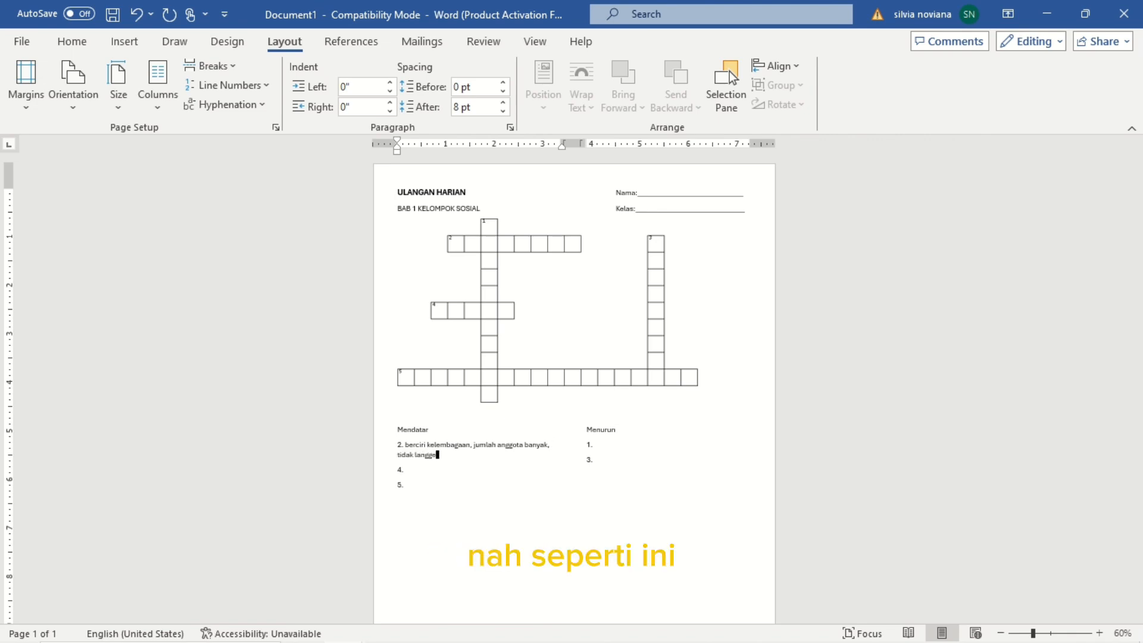
pyautogui.write('ng')
# - Write Mendatar clue 4 as "kelompok aksi demo RUU Pilkada"
pyautogui.press('Down')
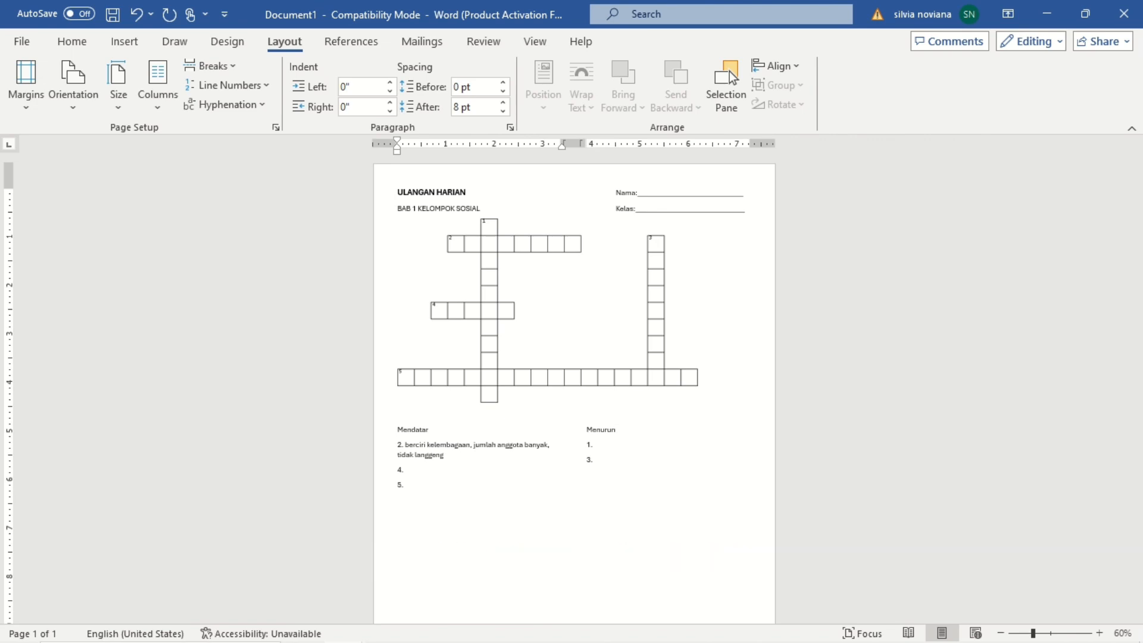
pyautogui.write('kelompok aksi de')
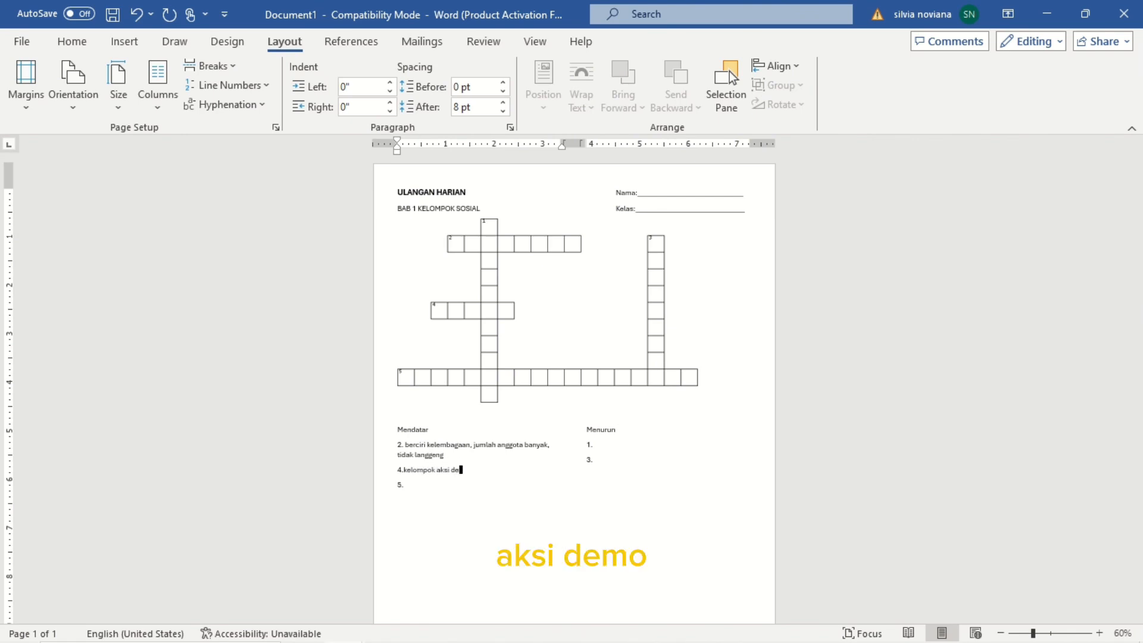
pyautogui.write('mo ')
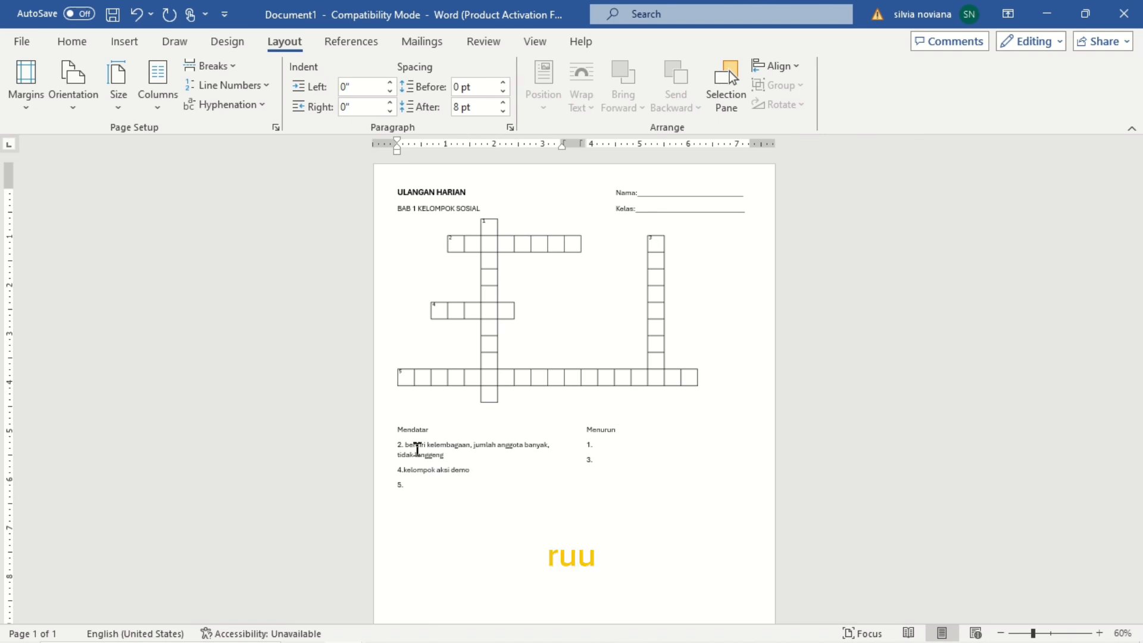
pyautogui.write('RUU Pilkada')
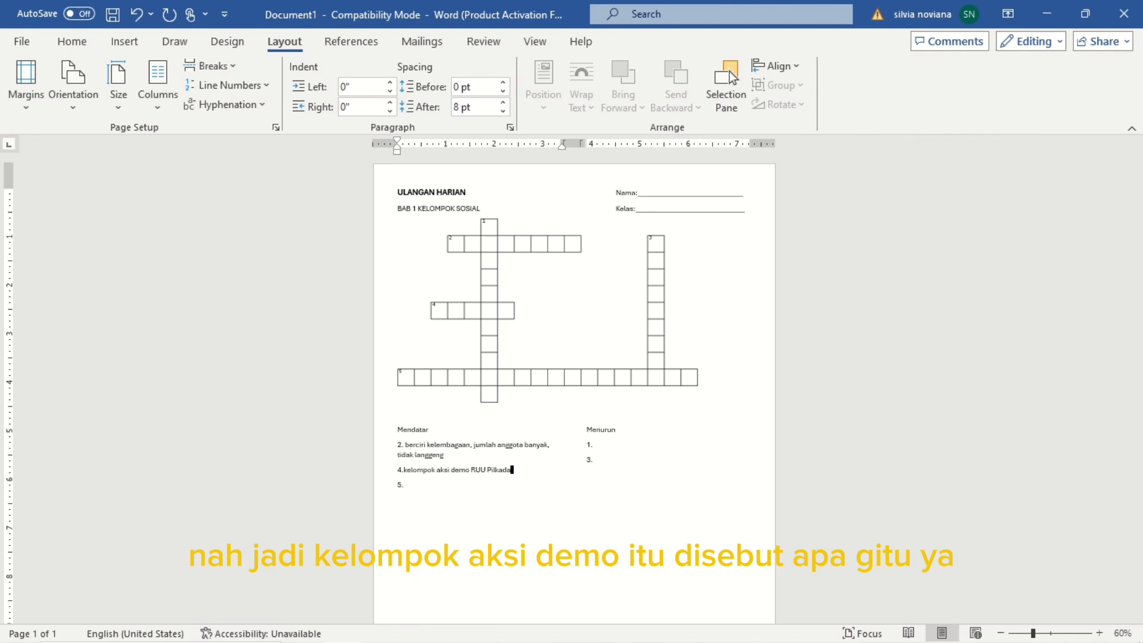
# - Write Mendatar clue 5 as "sudah mengenal pembagian kerja, restitutif"
pyautogui.click(448, 490)
pyautogui.click(443, 485)
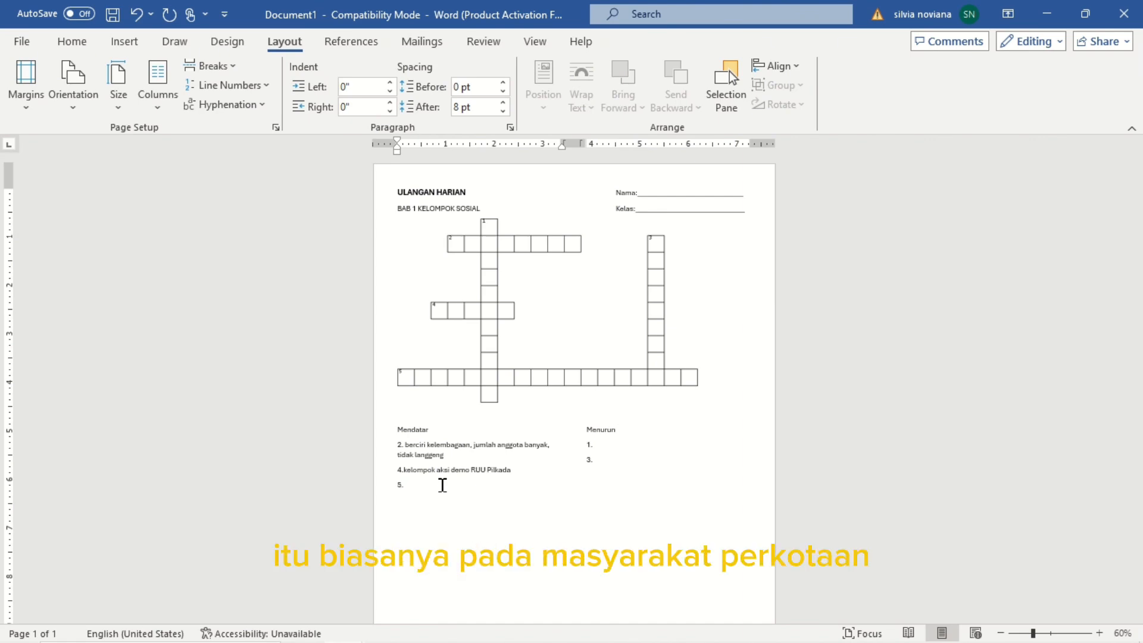
pyautogui.write('suda')
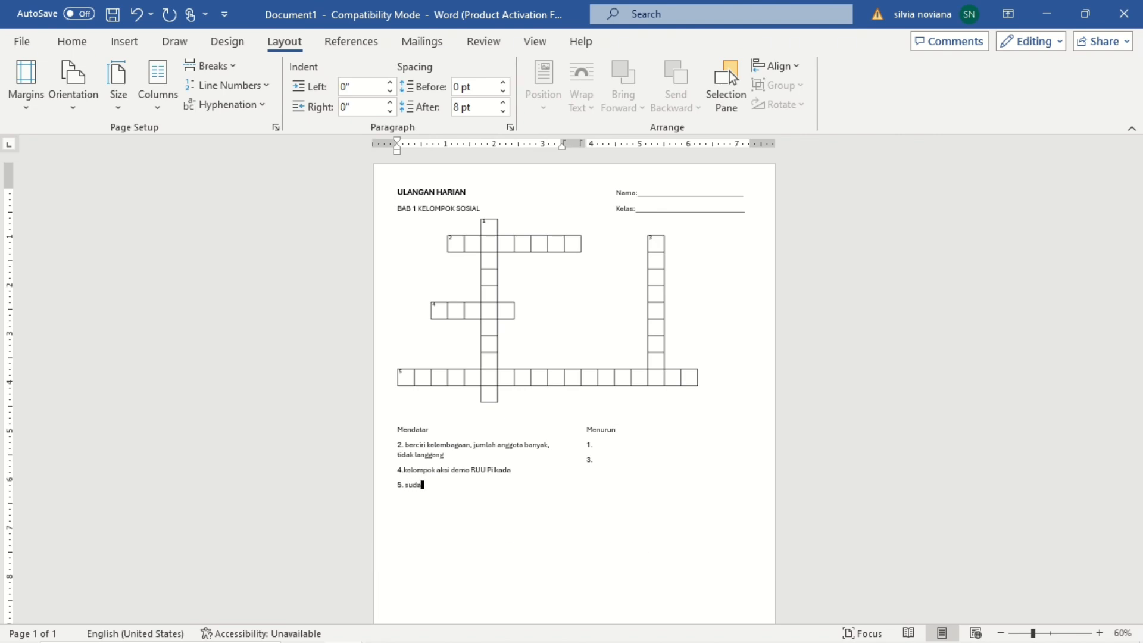
pyautogui.write('h mengenal pembagian kerja, ')
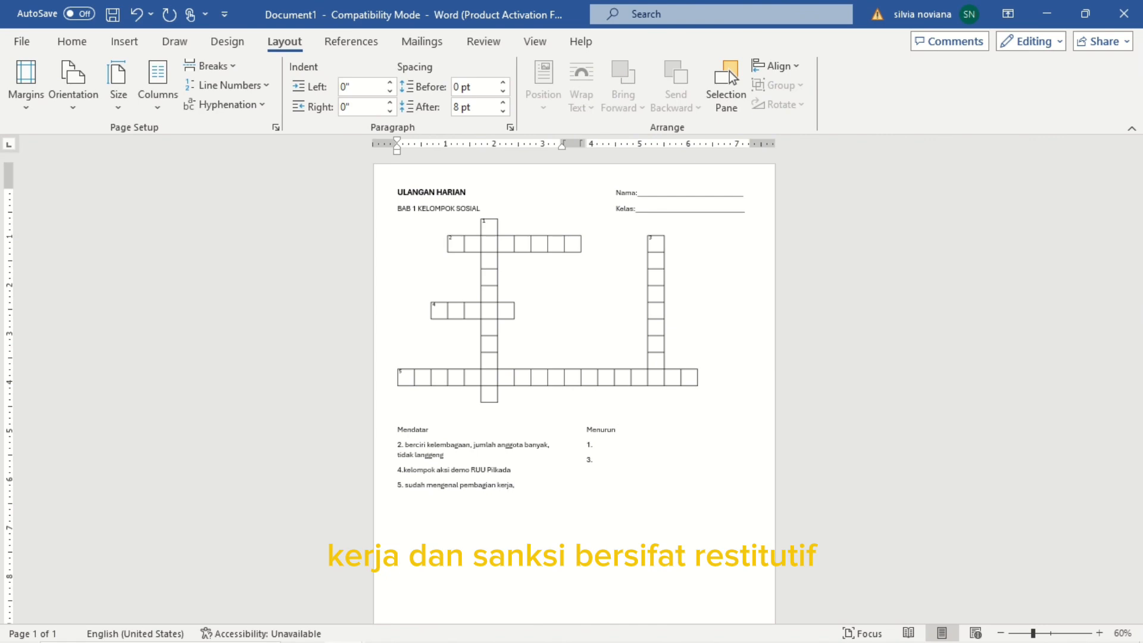
pyautogui.write('restitu')
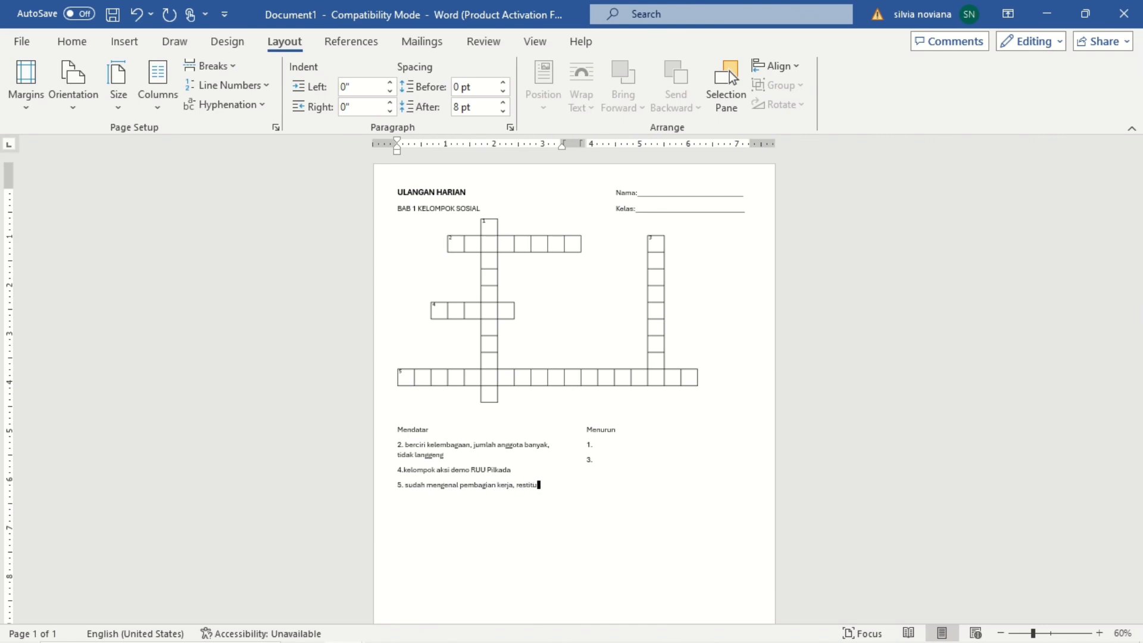
pyautogui.write('tif')
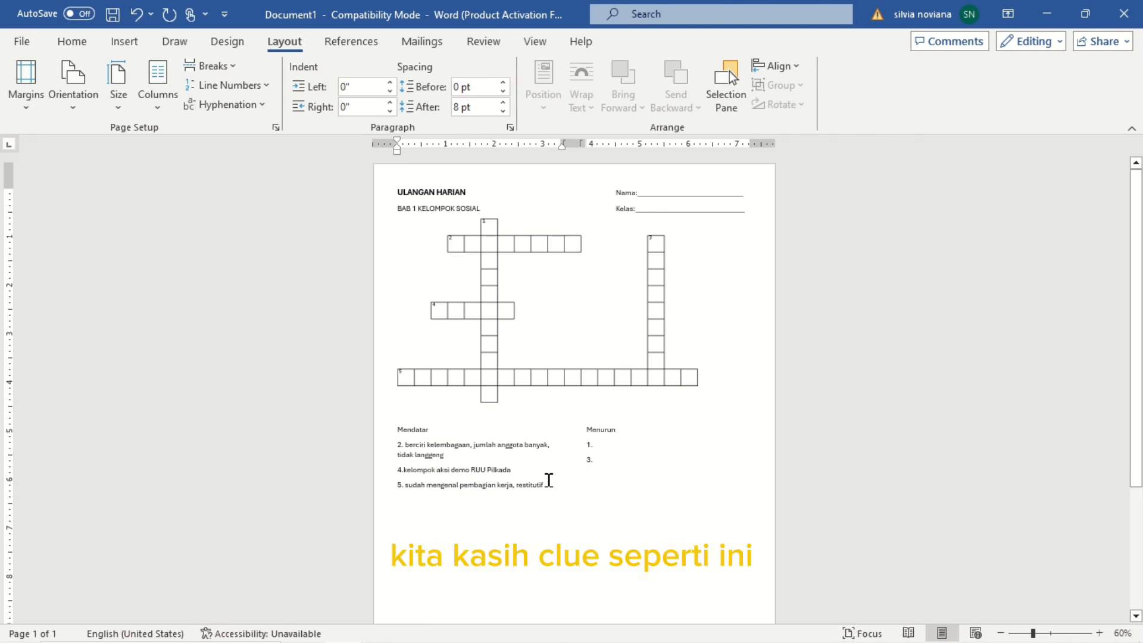
# - Write Menurun clue 1 as "memudarnya kekerabata, memiliki profesi sejenis"
pyautogui.click(599, 443)
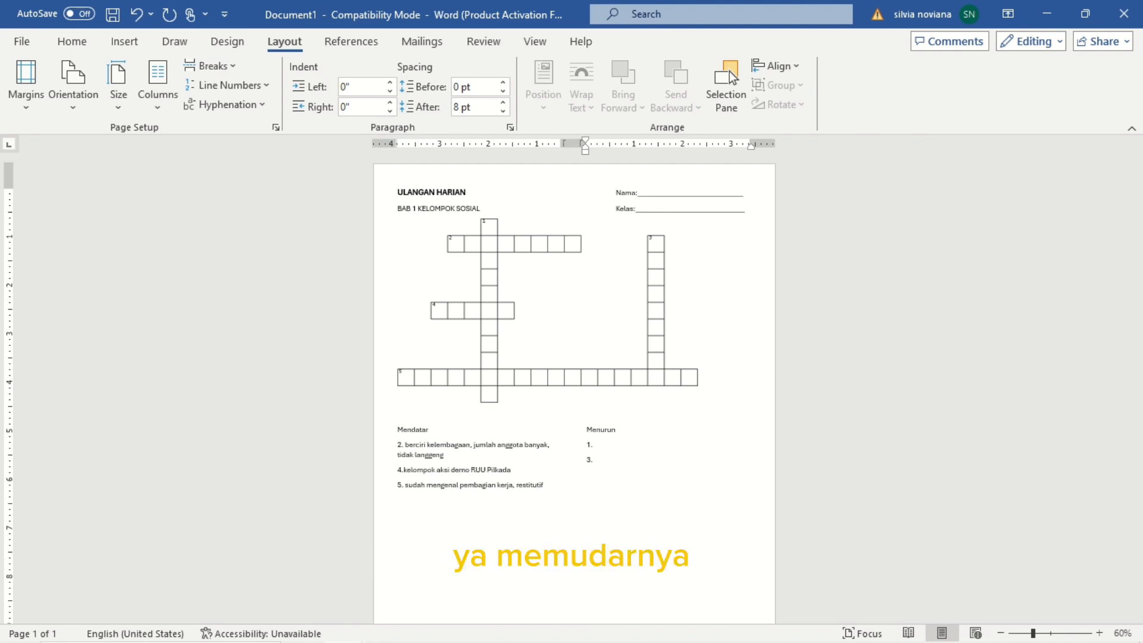
pyautogui.write('m')
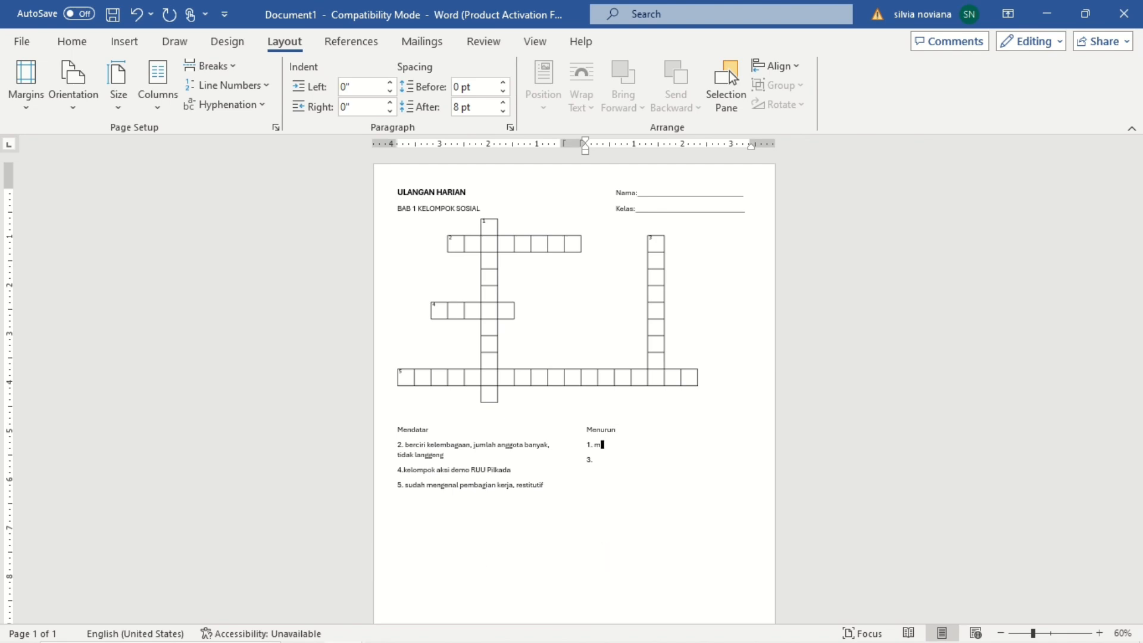
pyautogui.write('emudarnya kek')
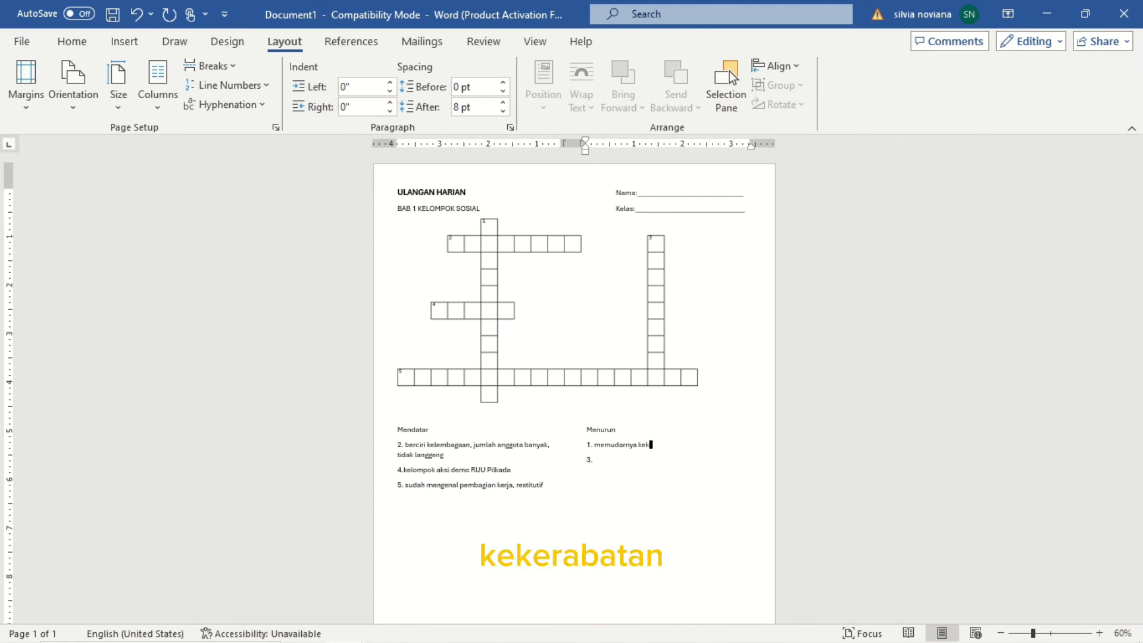
pyautogui.write('erabata')
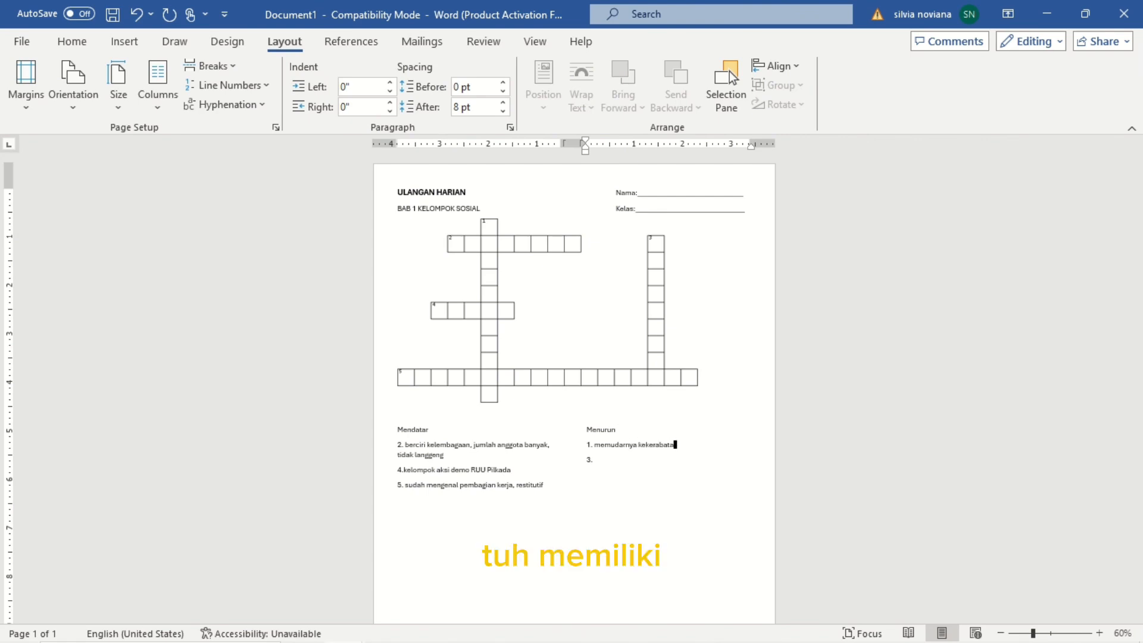
pyautogui.write(', ')
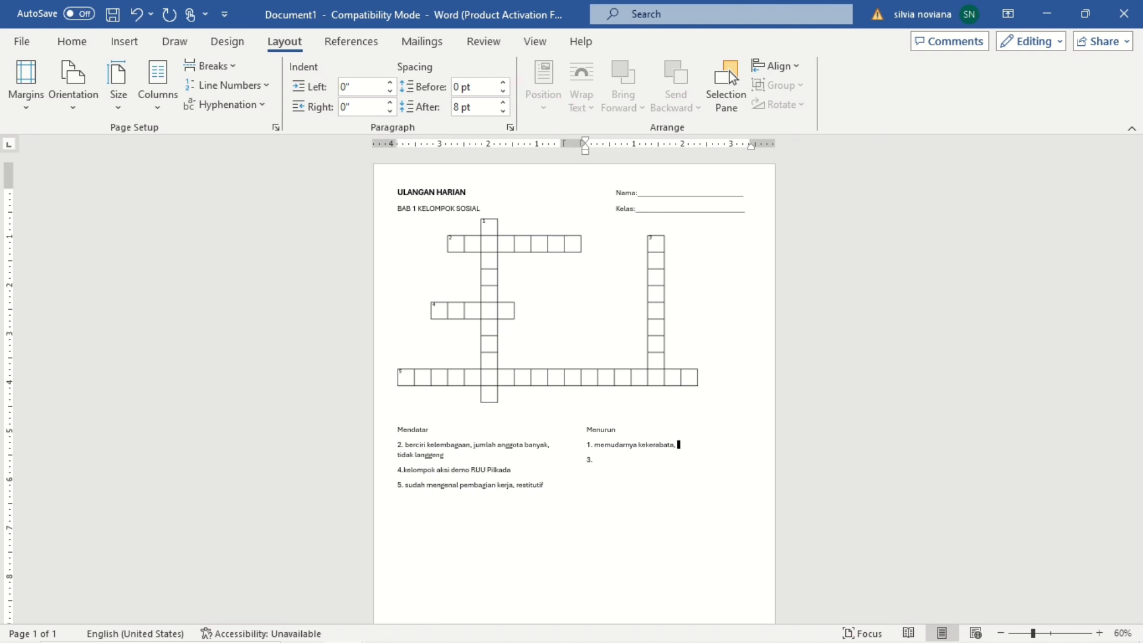
pyautogui.write('memiliki prof')
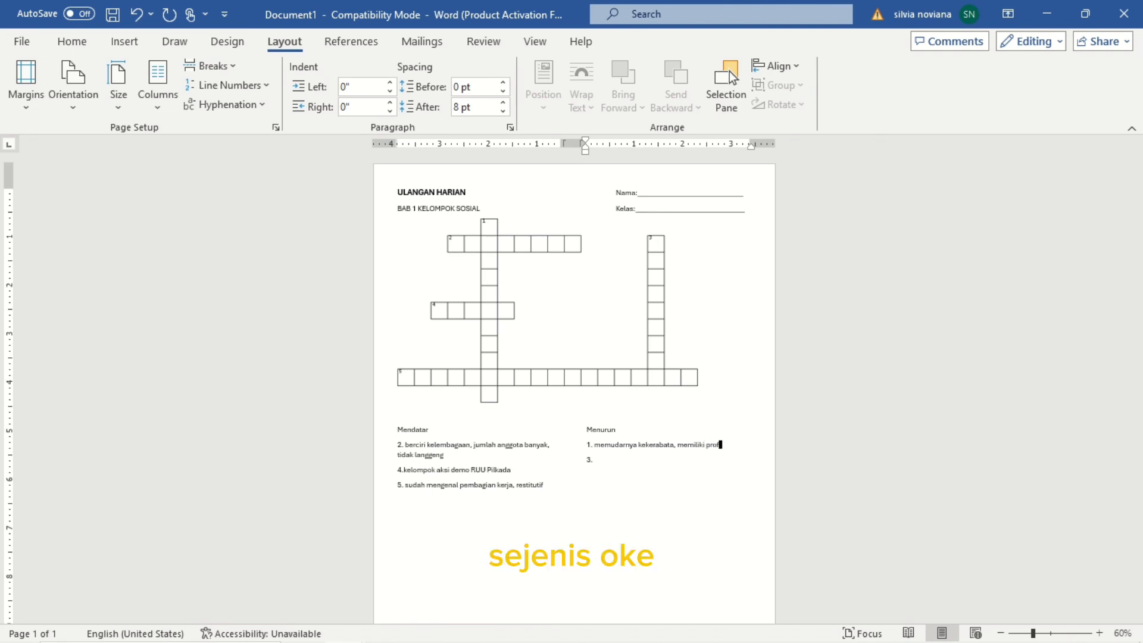
pyautogui.write('esi sejenis')
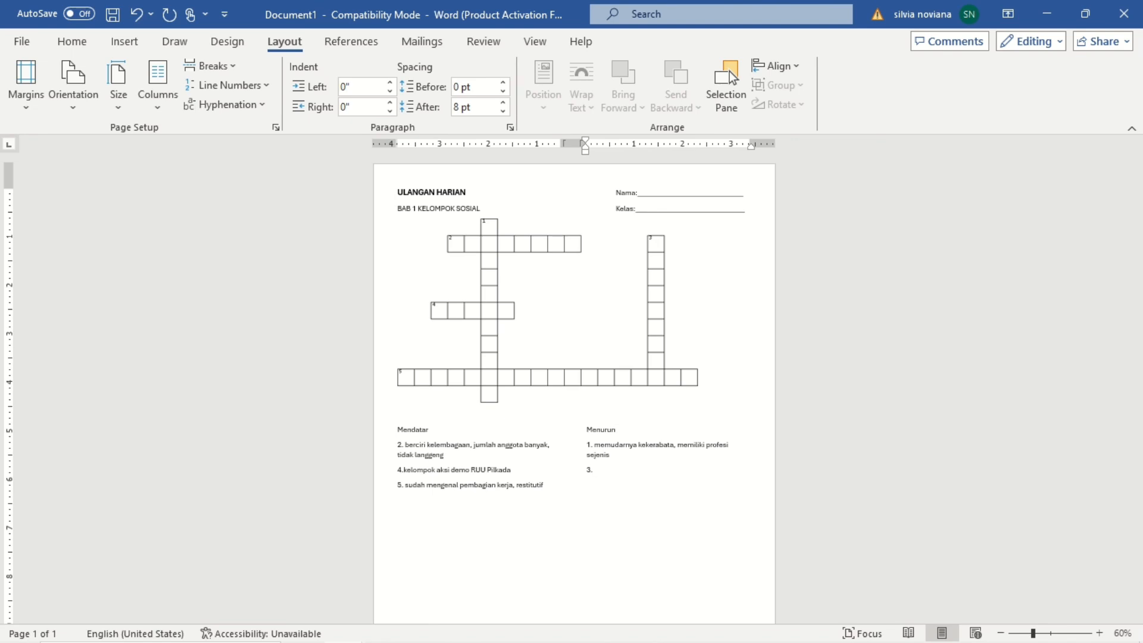
# - Write Menurun clue 3 as "intim, pribadi, dan eksklusif"
pyautogui.write('intim, ')
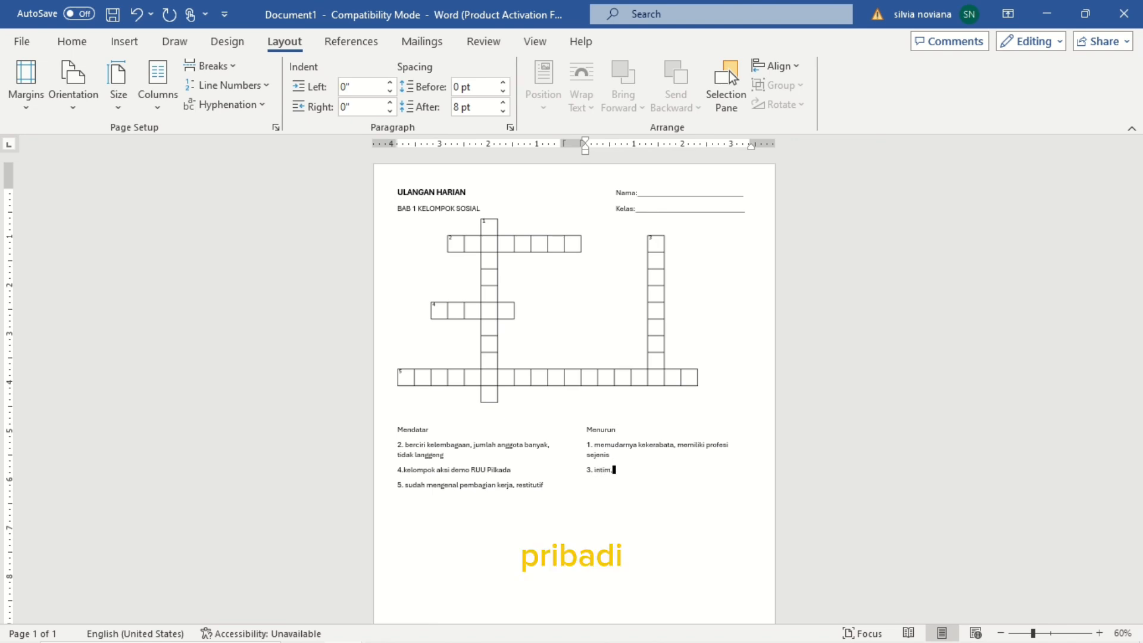
pyautogui.write('prib')
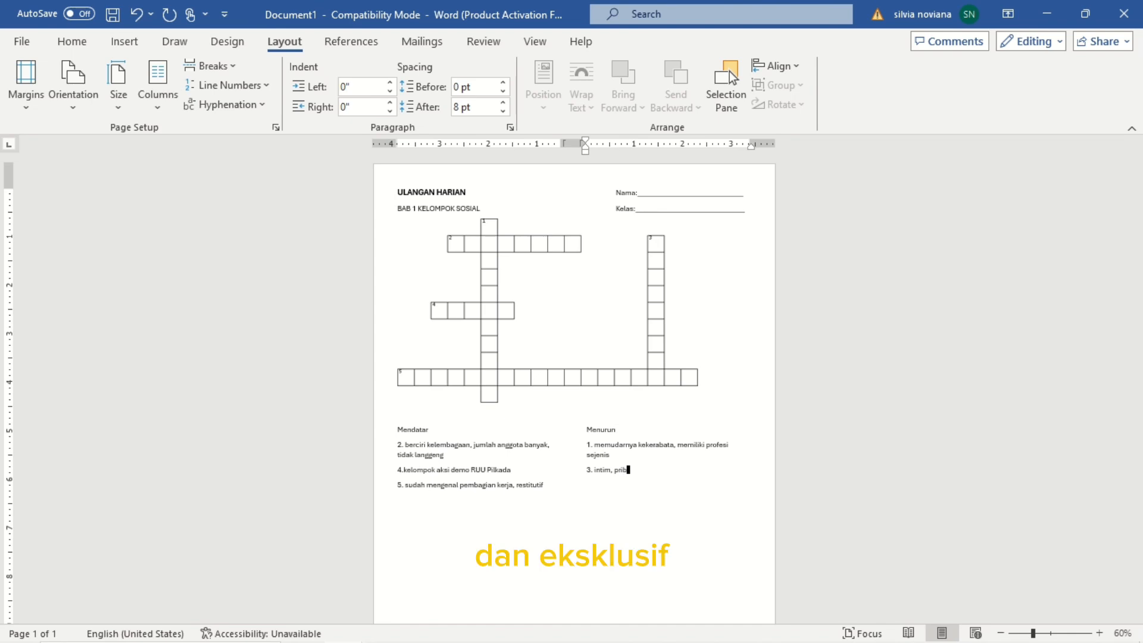
pyautogui.write('adi, dan eks')
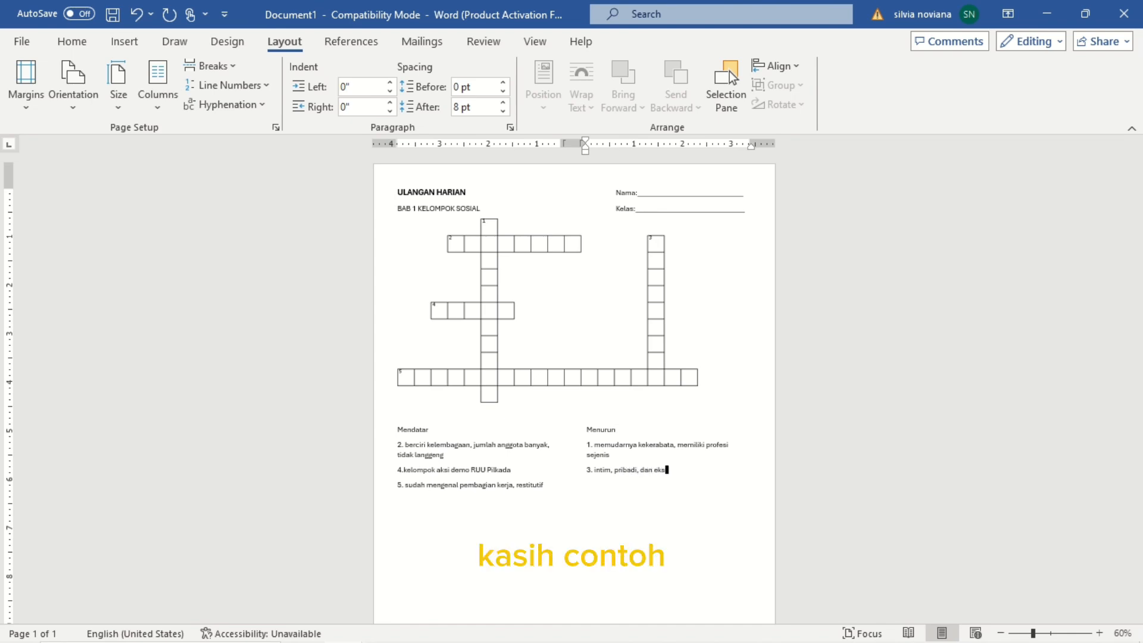
pyautogui.write('klusif')
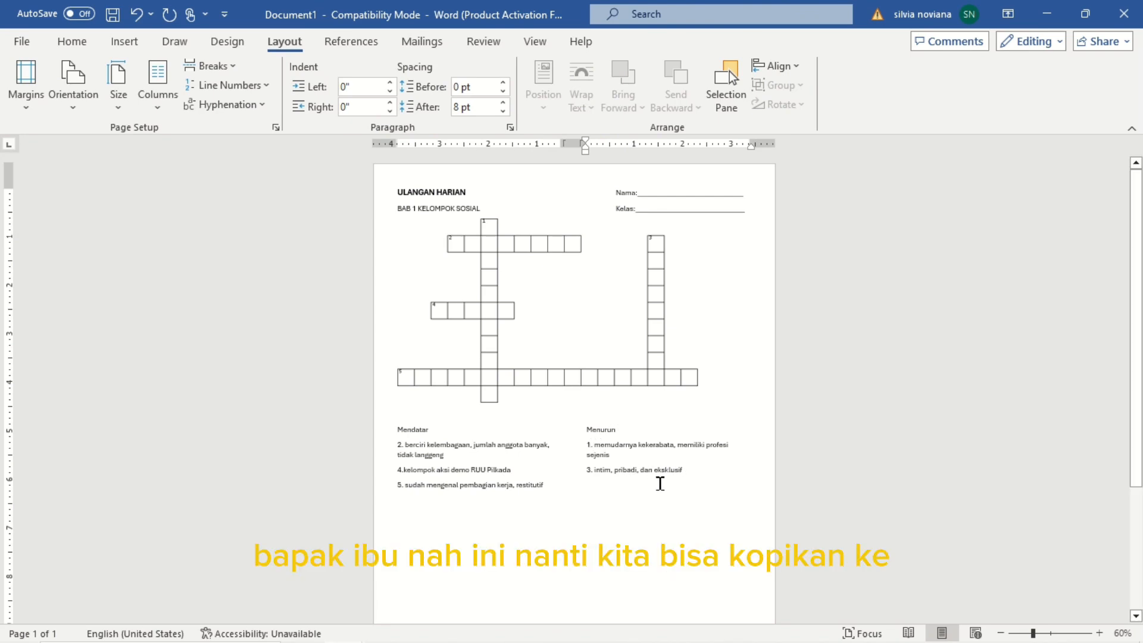
pyautogui.click(548, 515)
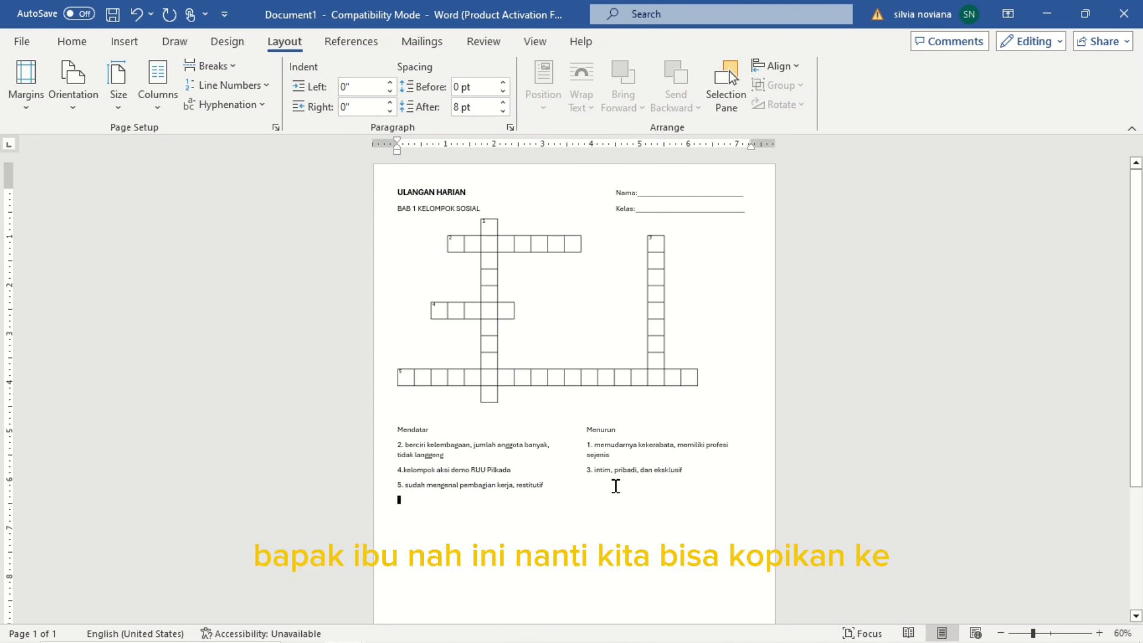
pyautogui.moveTo(584, 490); pyautogui.dragTo(477, 297)
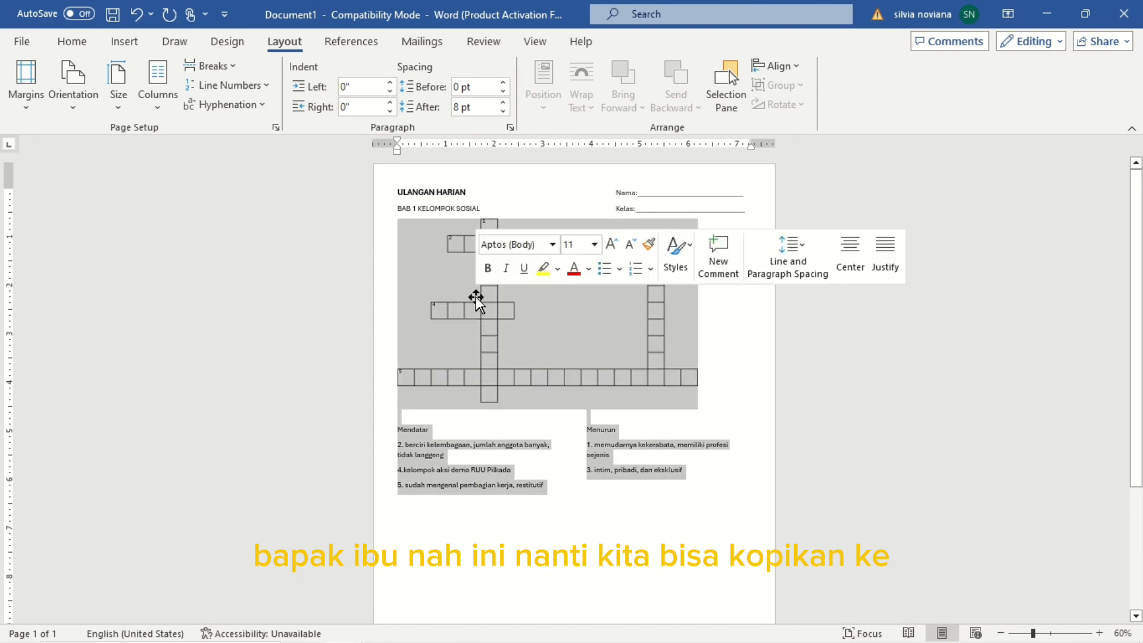
pyautogui.hotkey('shift', 'Up')
pyautogui.hotkey('shift', 'Up')
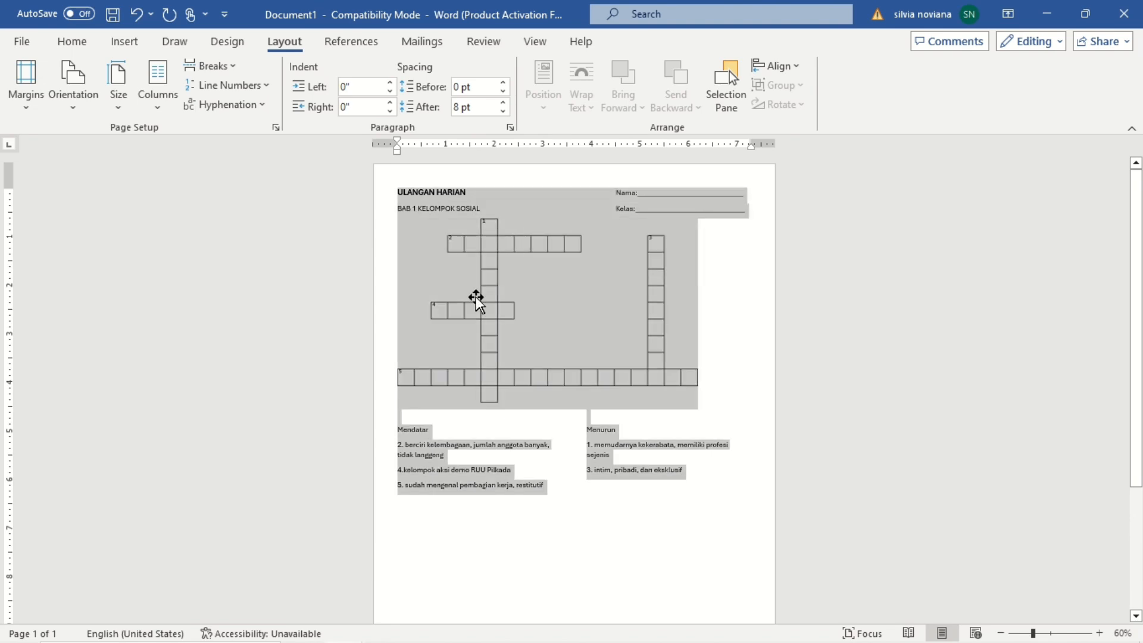
pyautogui.rightClick(476, 296)
pyautogui.click(396, 268)
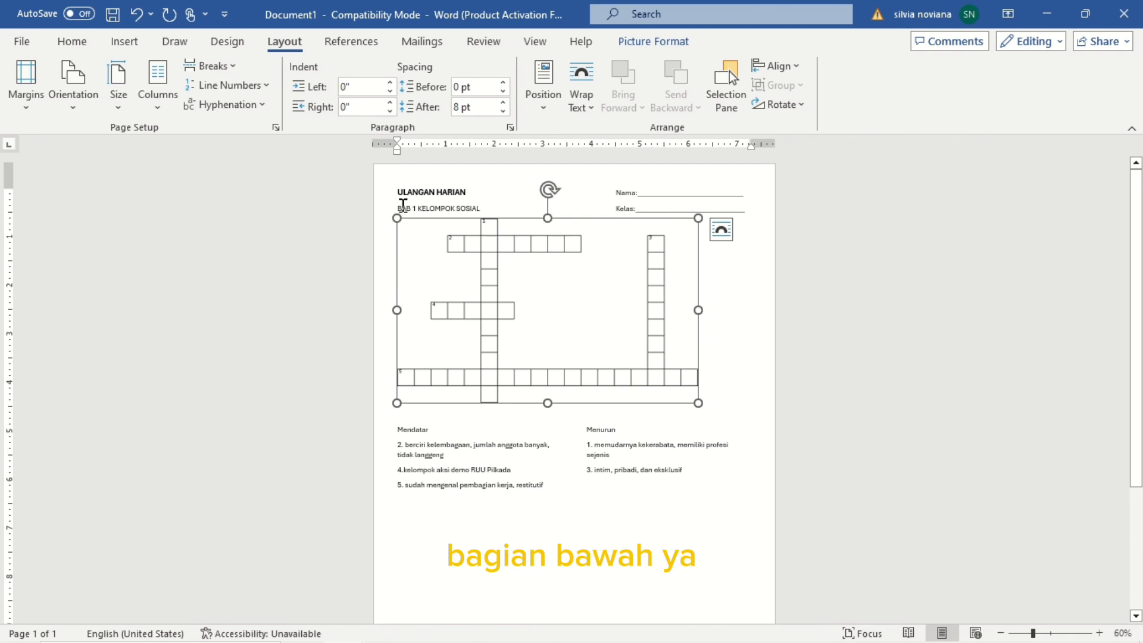
# - Copy the whole test sheet, from the ULANGAN HARIAN heading through the last clue, and paste the copy directly below it
pyautogui.moveTo(396, 191); pyautogui.dragTo(615, 378)
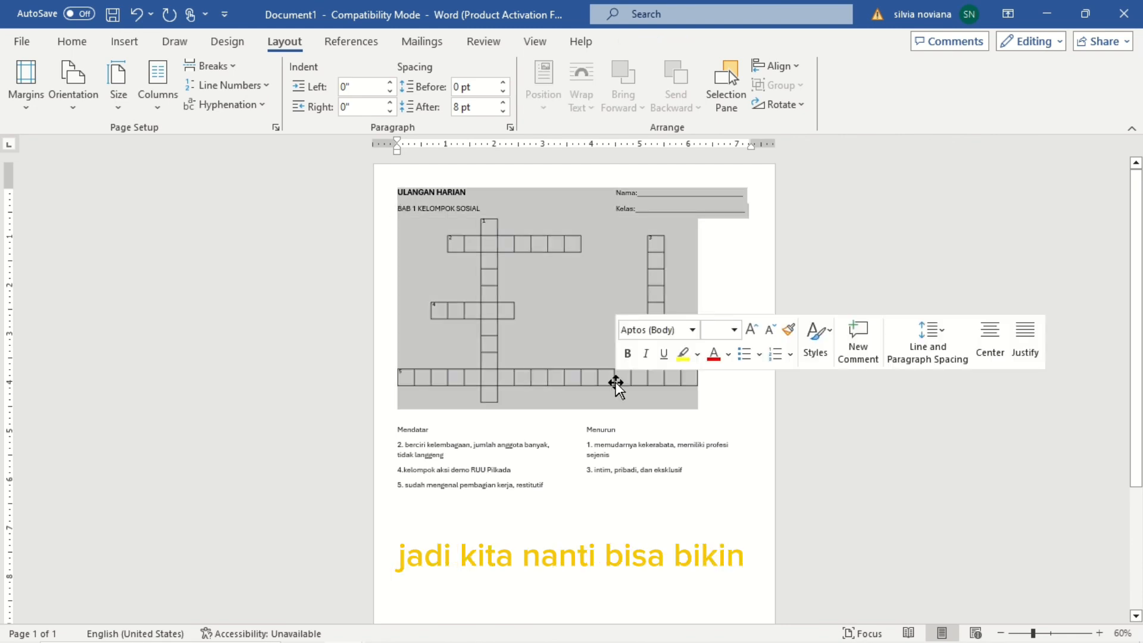
pyautogui.hotkey('shift', 'Down')
pyautogui.hotkey('shift', 'Down')
pyautogui.hotkey('shift', 'Down')
pyautogui.hotkey('shift', 'Down')
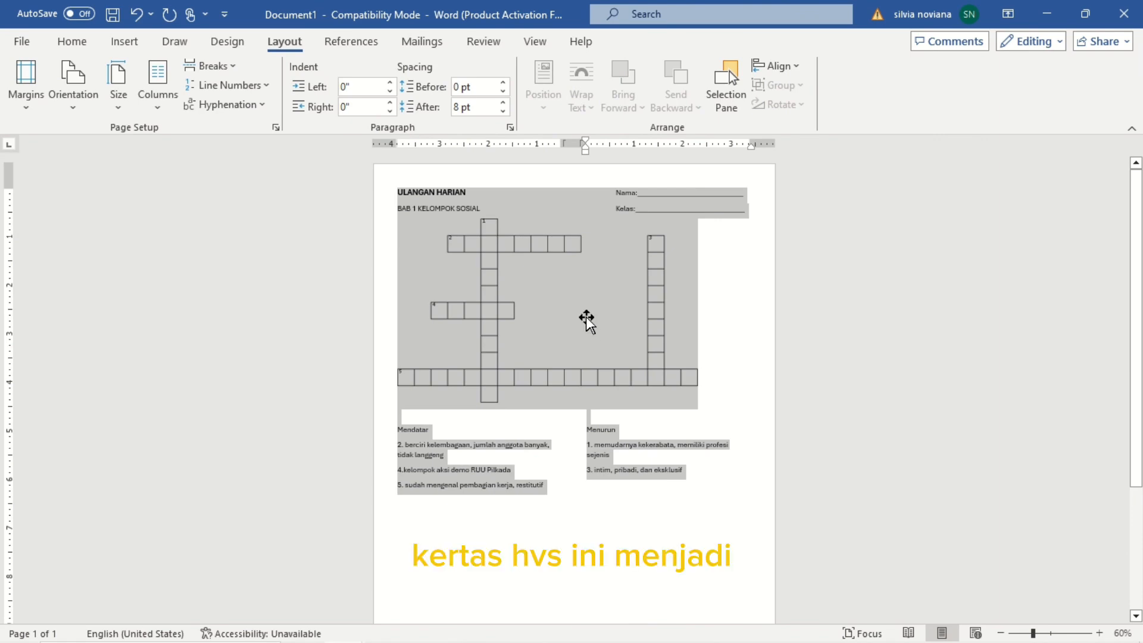
pyautogui.click(479, 531)
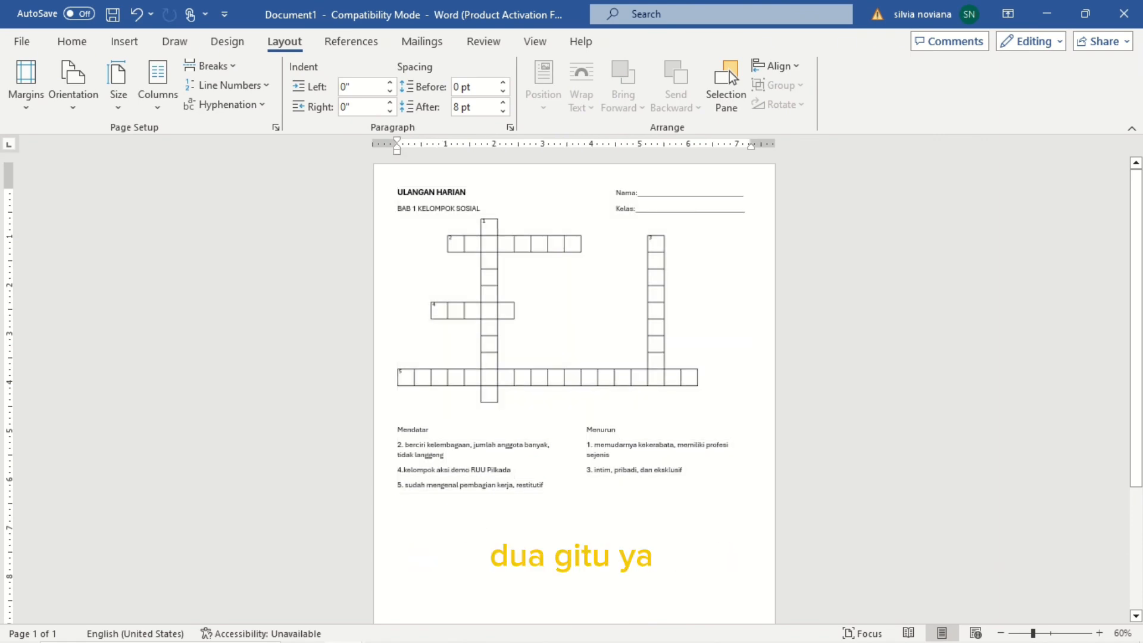
pyautogui.hotkey('ctrl', 'v')
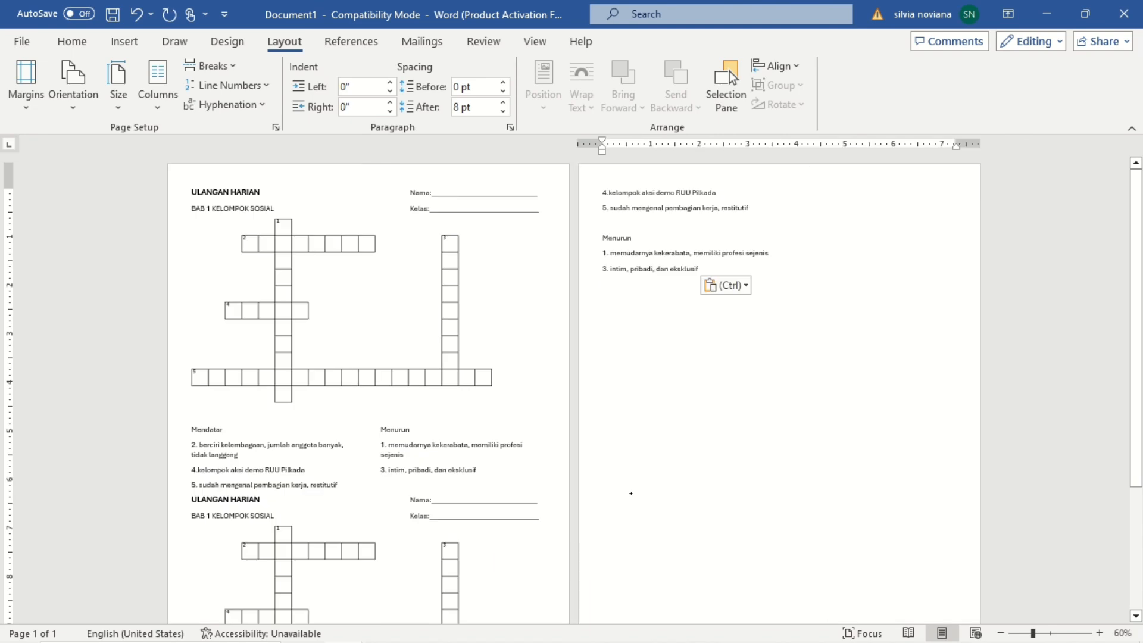
# - Examine how the original and the duplicated test sheet are laid out across the pages
pyautogui.moveTo(1136, 293); pyautogui.dragTo(1142, 427)
pyautogui.moveTo(1142, 424); pyautogui.dragTo(1142, 383)
pyautogui.write('4.kelompok aksi demo RUU Pilkada 5. sudah mengenal pembagian kerja, restitutif  Menurun 1. memudarnya kekerabata, memiliki profesi sejenis 3. intim, pribadi, dan eksklusif')
pyautogui.scroll(5, 572, 387)
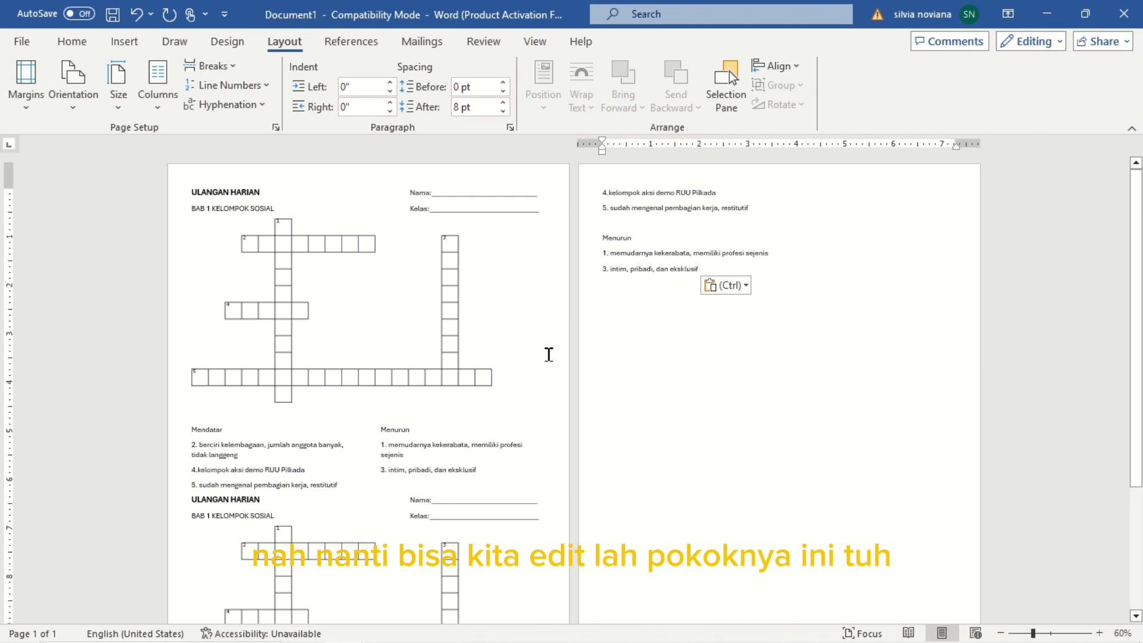
pyautogui.moveTo(1136, 233); pyautogui.dragTo(1142, 355)
pyautogui.moveTo(1141, 458); pyautogui.dragTo(1141, 298)
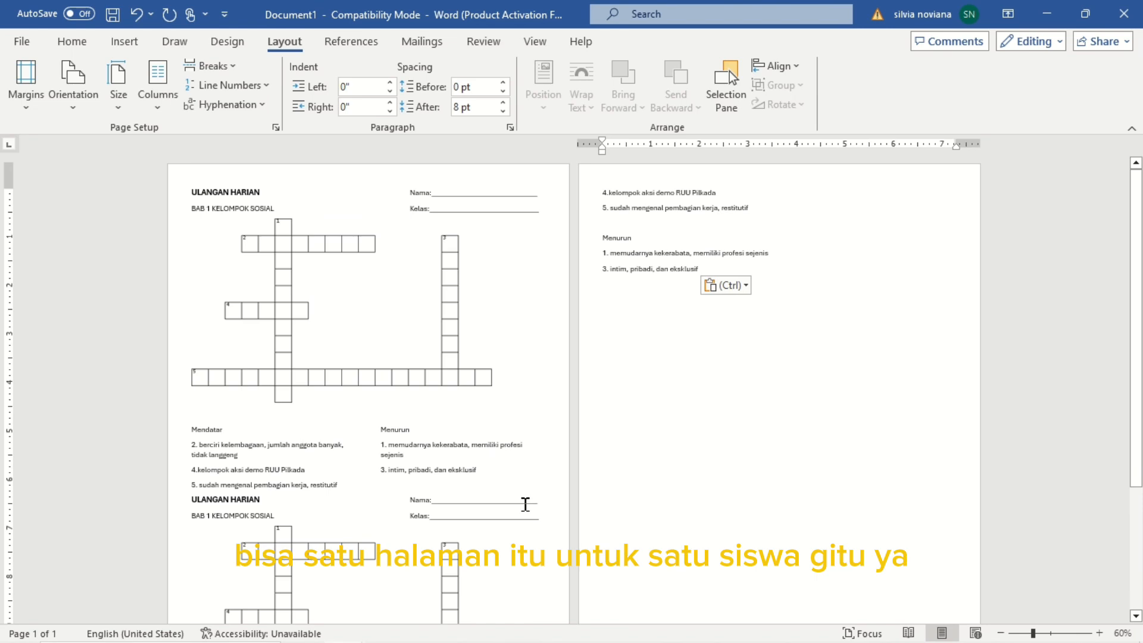
pyautogui.click(346, 418)
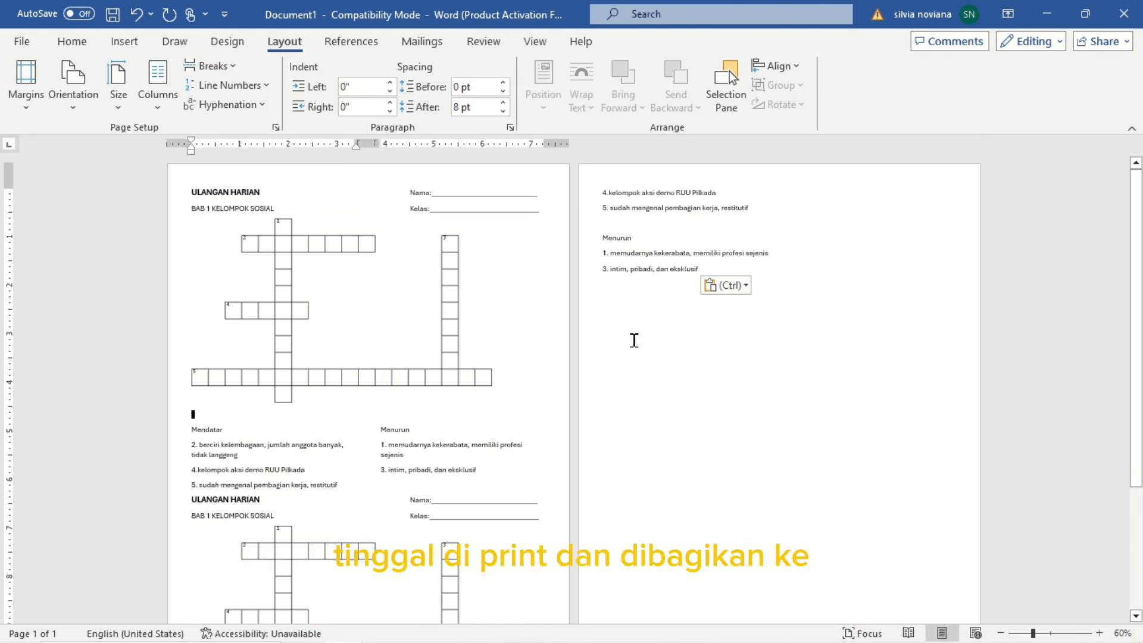
pyautogui.moveTo(1137, 250); pyautogui.dragTo(1138, 372)
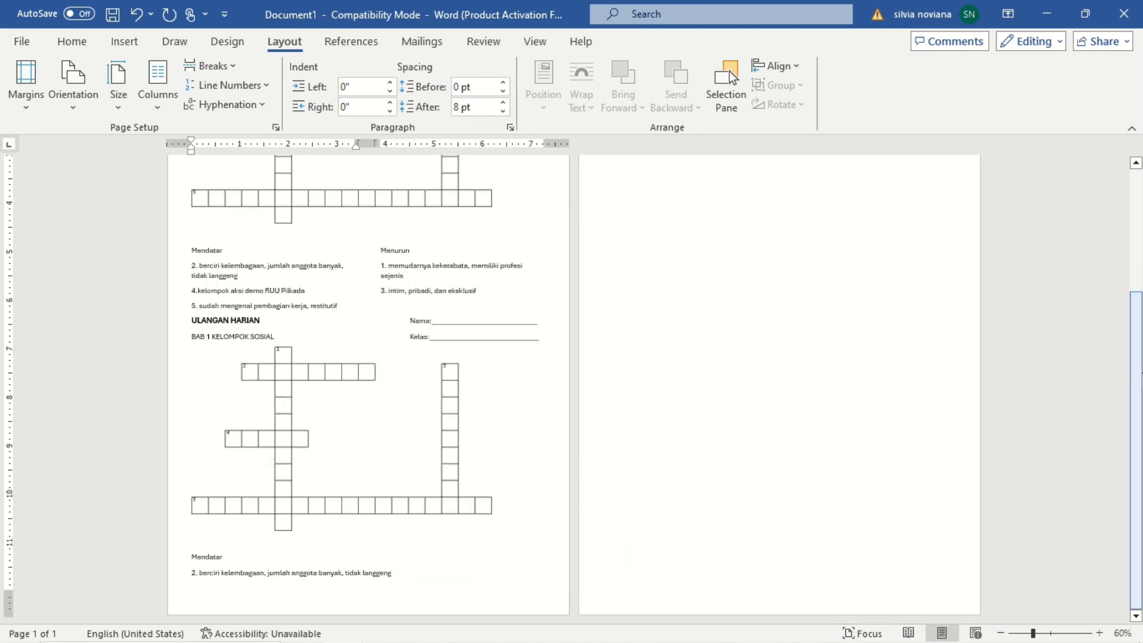
pyautogui.moveTo(1142, 373); pyautogui.dragTo(1142, 255)
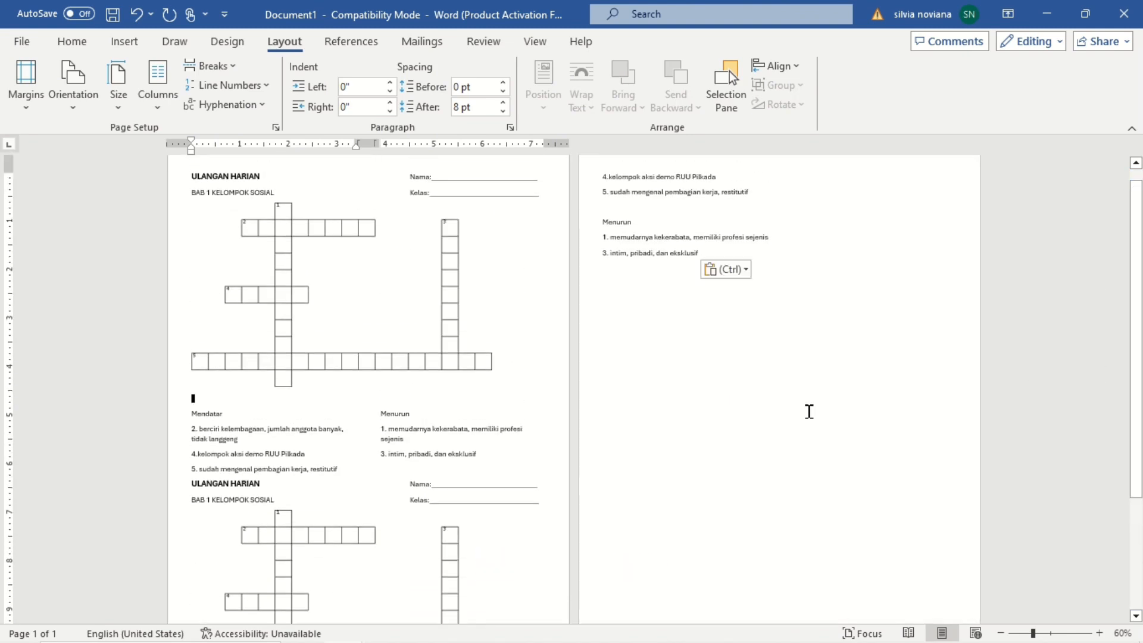
# - Return to the top of the document and switch to PowerPoint
pyautogui.moveTo(353, 629)
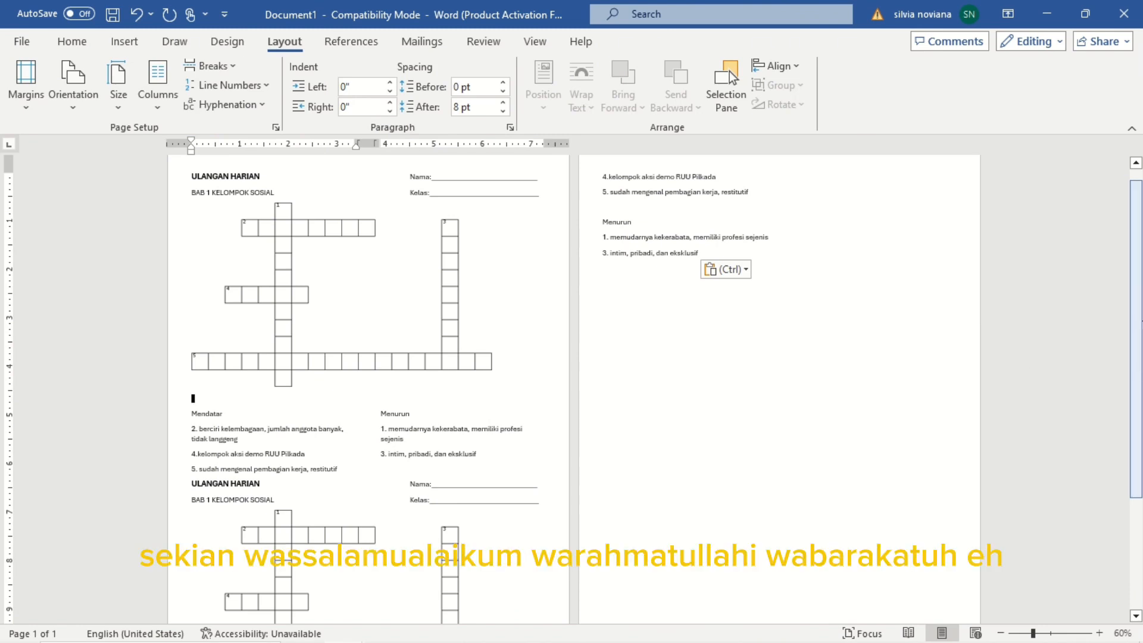
pyautogui.scroll(1, 898, 356)
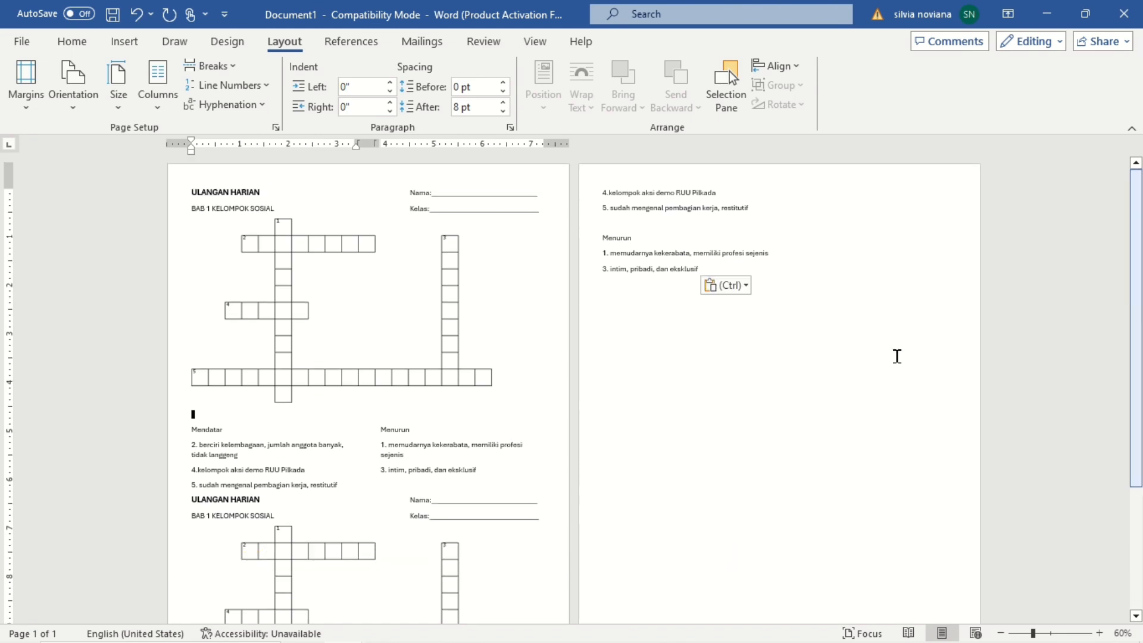
pyautogui.click(425, 630)
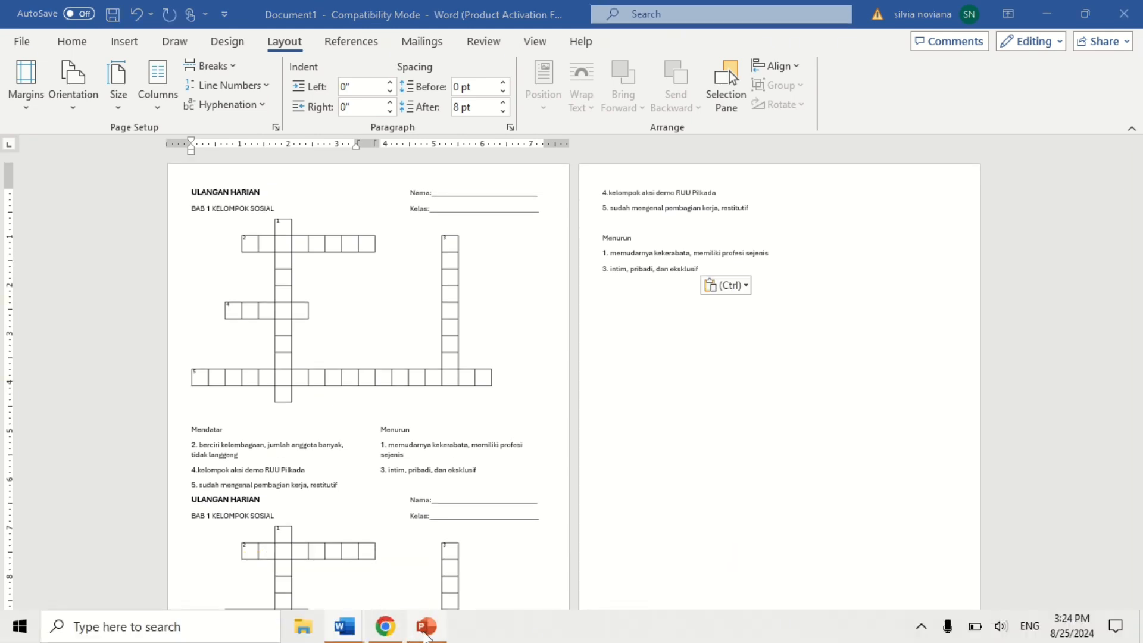